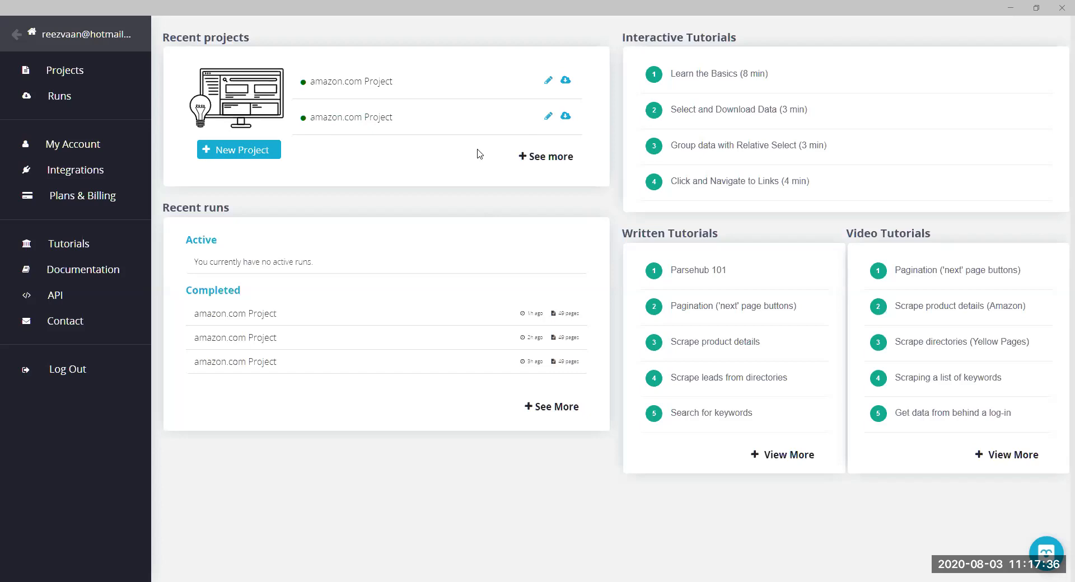
{"action": "left_click", "coordinate": [254, 160]}
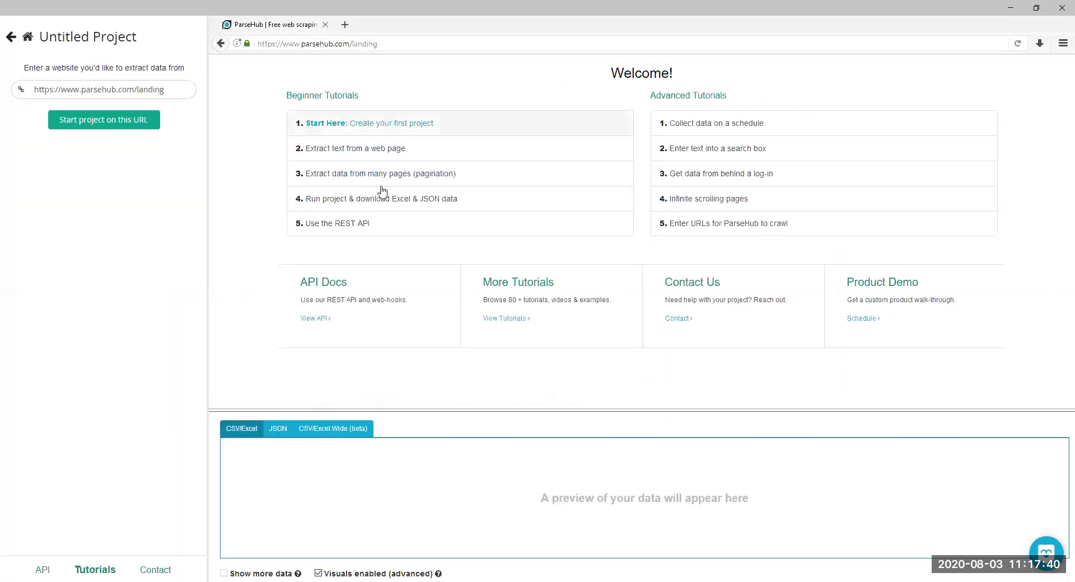
{"action": "left_click", "coordinate": [168, 90]}
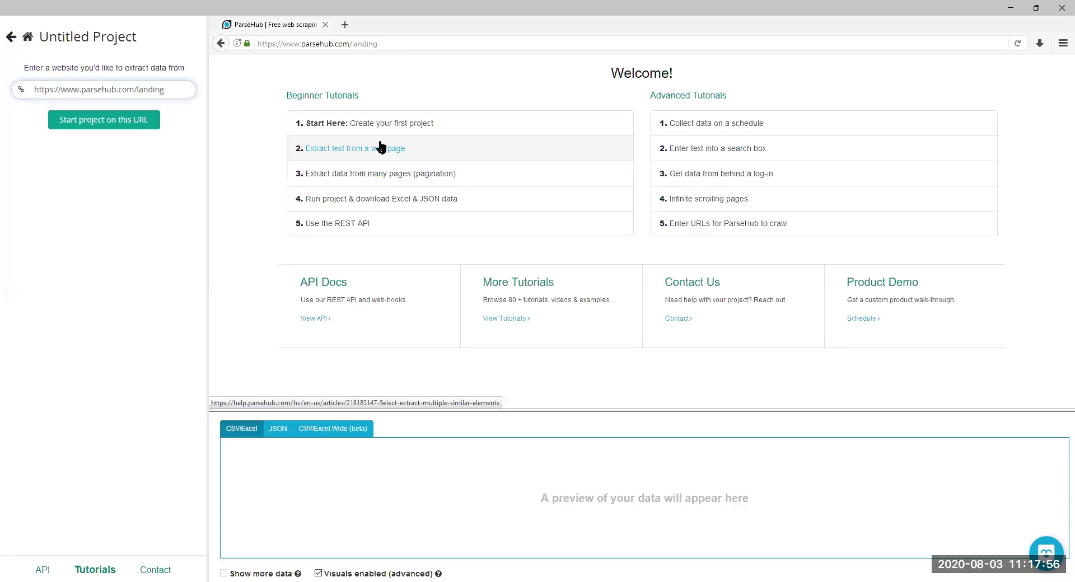
{"action": "triple_click", "coordinate": [170, 91]}
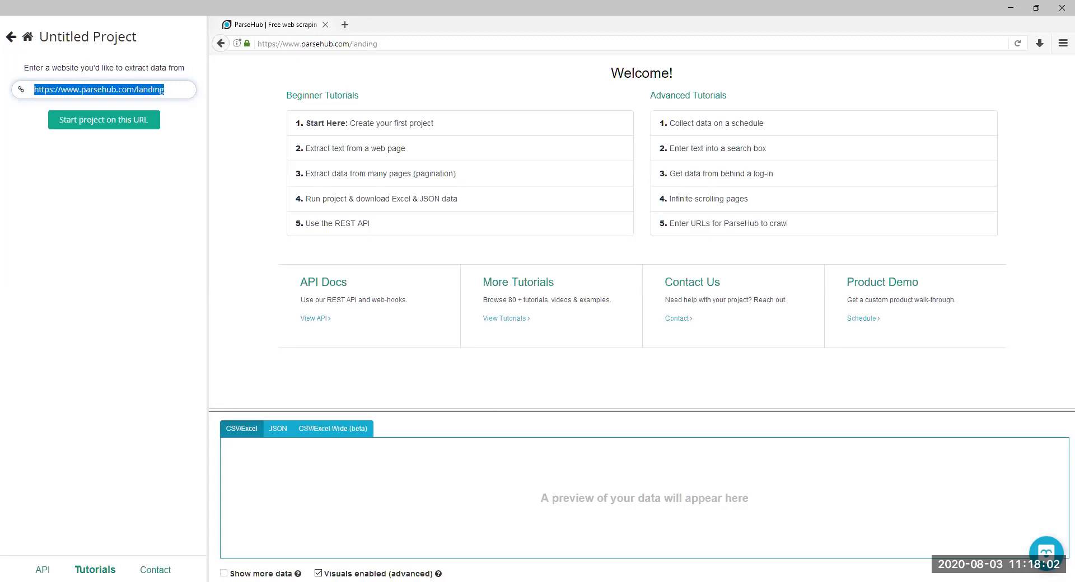
{"action": "key", "text": "alt+Tab"}
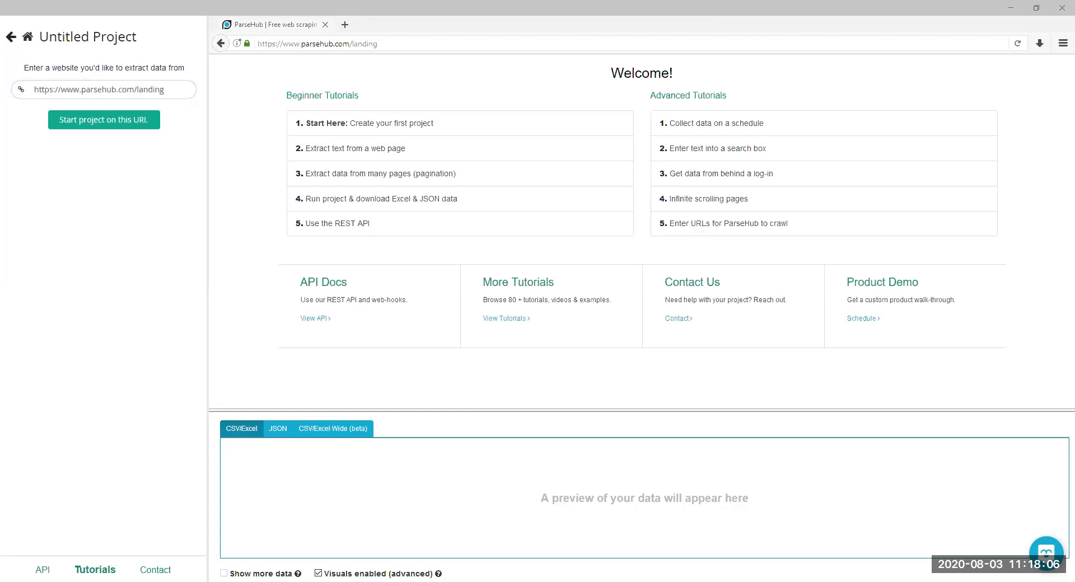
{"action": "left_click", "coordinate": [430, 258]}
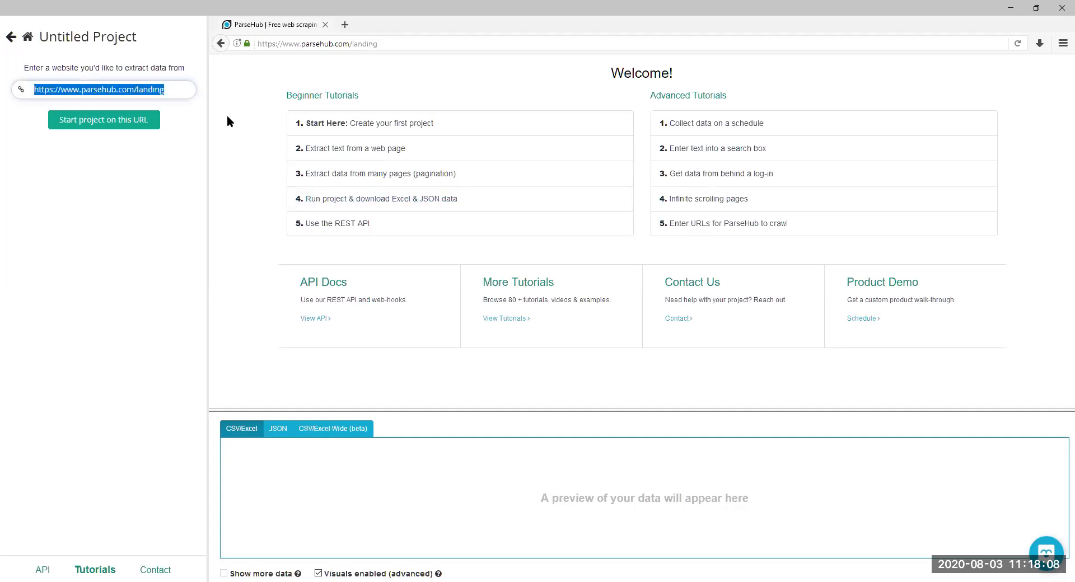
{"action": "key", "text": "ctrl+v"}
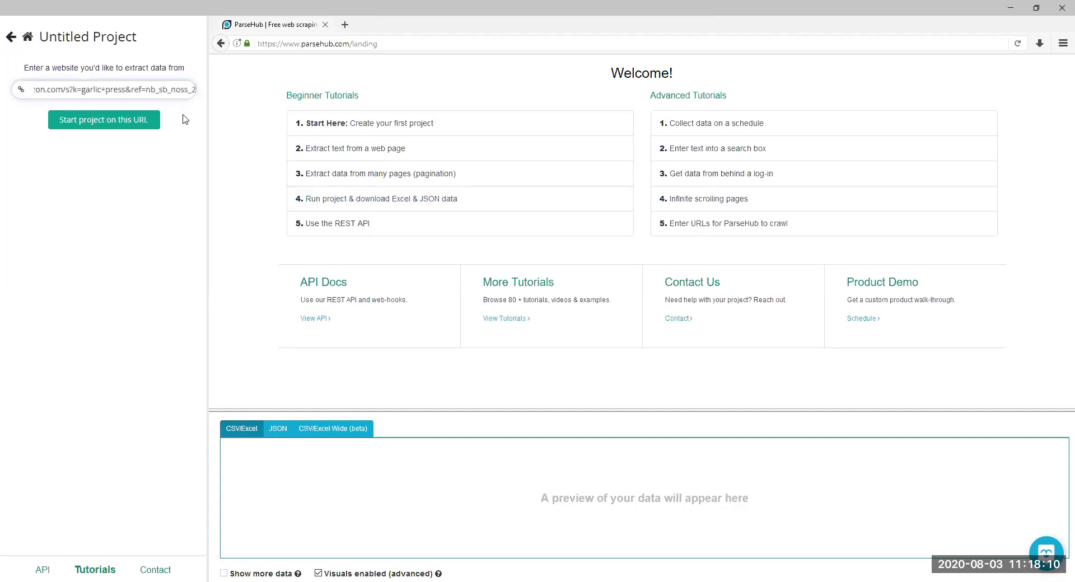
{"action": "left_click", "coordinate": [142, 123]}
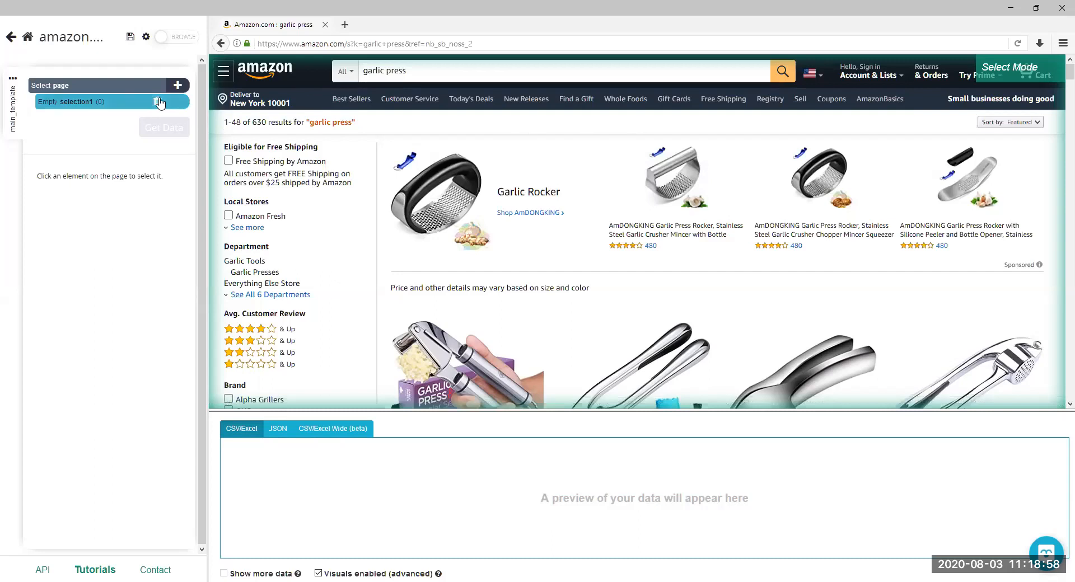
Using a Select command on the page, pick the OXO and Orblue product titles to select all the listed product names
{"action": "scroll", "coordinate": [506, 232], "scroll_direction": "down", "scroll_amount": 1}
{"action": "scroll", "coordinate": [504, 239], "scroll_direction": "down", "scroll_amount": 4}
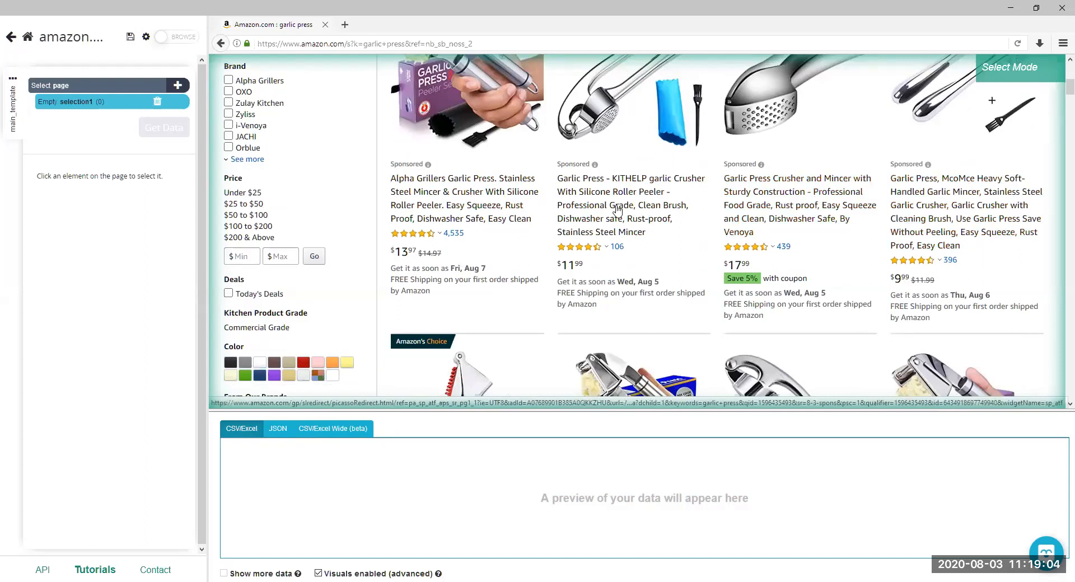
{"action": "scroll", "coordinate": [554, 204], "scroll_direction": "down", "scroll_amount": 3}
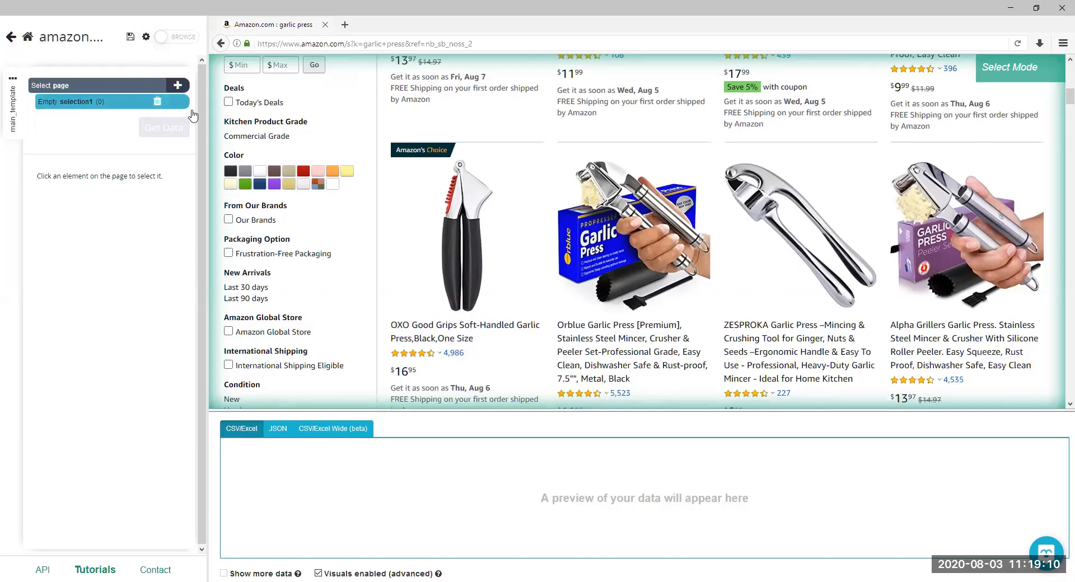
{"action": "left_click", "coordinate": [178, 87]}
{"action": "mouse_move", "coordinate": [253, 67]}
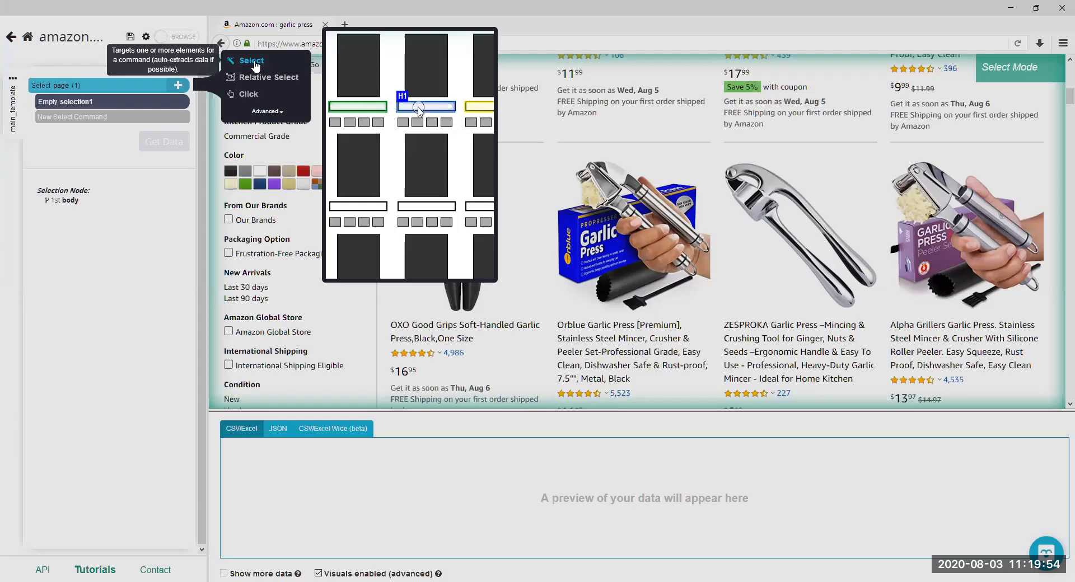
{"action": "left_click", "coordinate": [251, 61]}
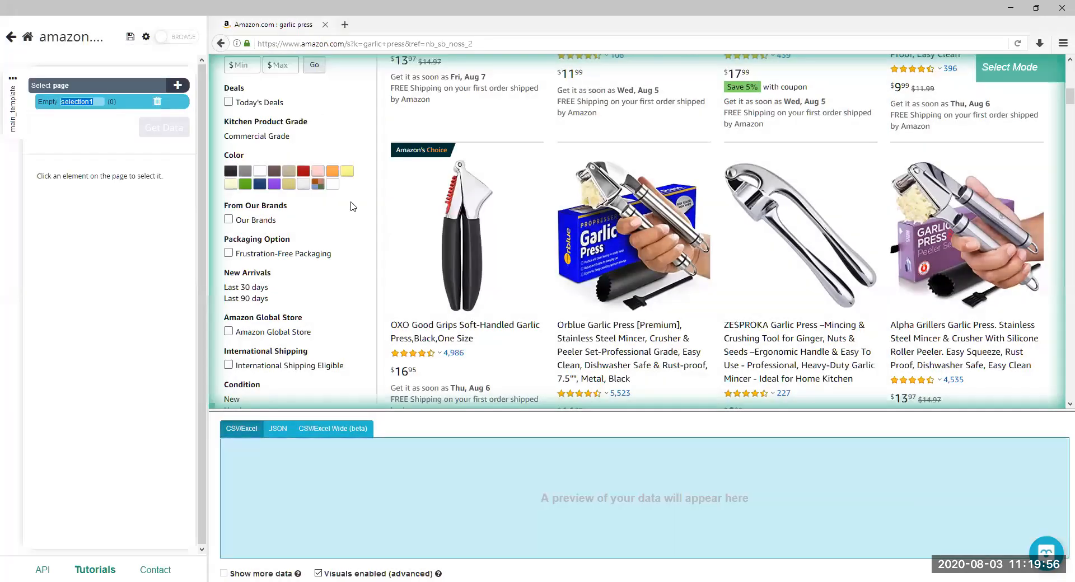
{"action": "left_click", "coordinate": [422, 329]}
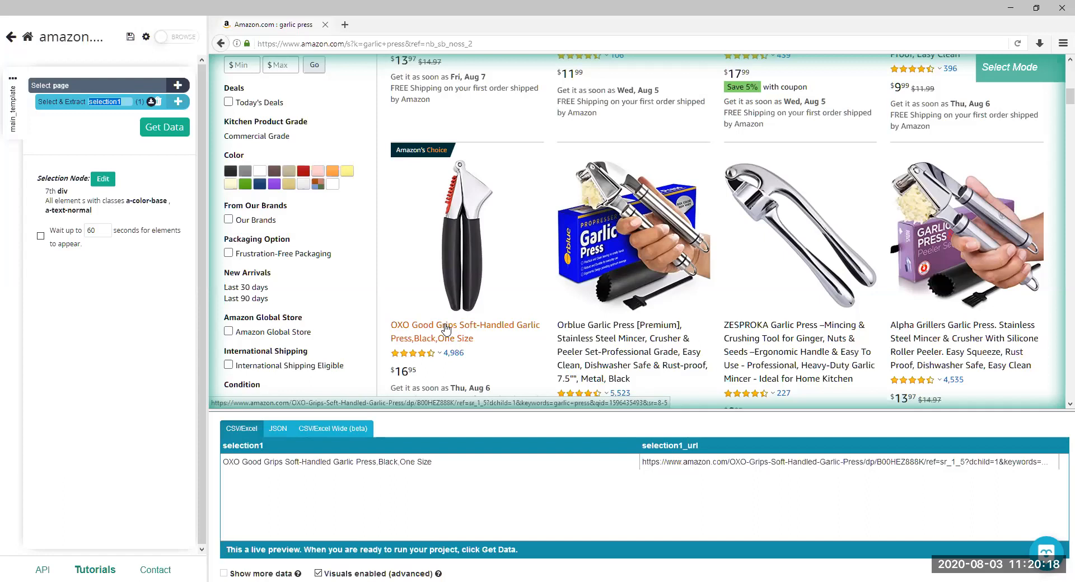
{"action": "left_click", "coordinate": [580, 329]}
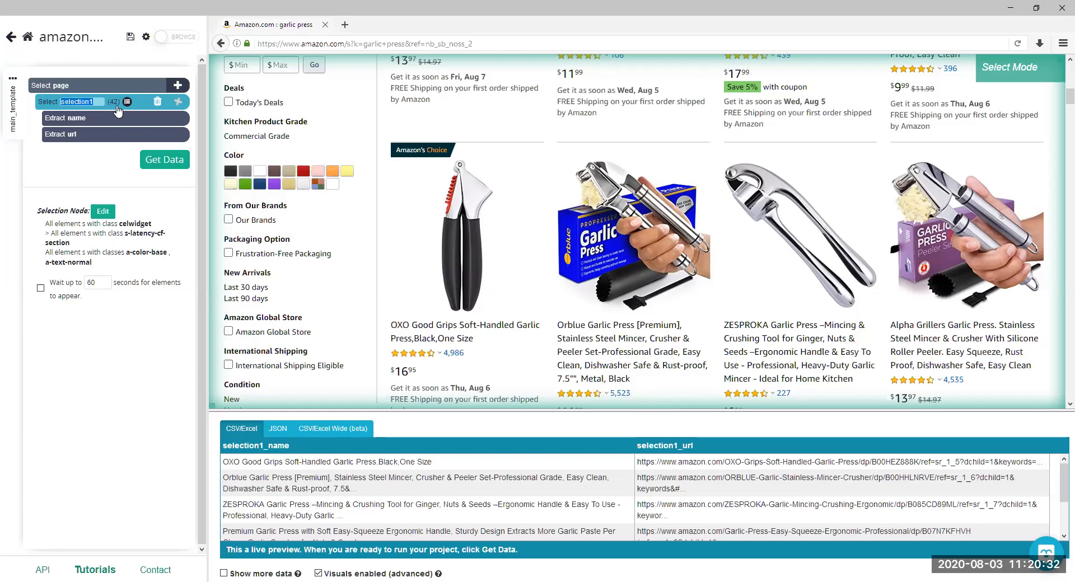
Rename the product-name selection as garlicpress
{"action": "left_click", "coordinate": [89, 118]}
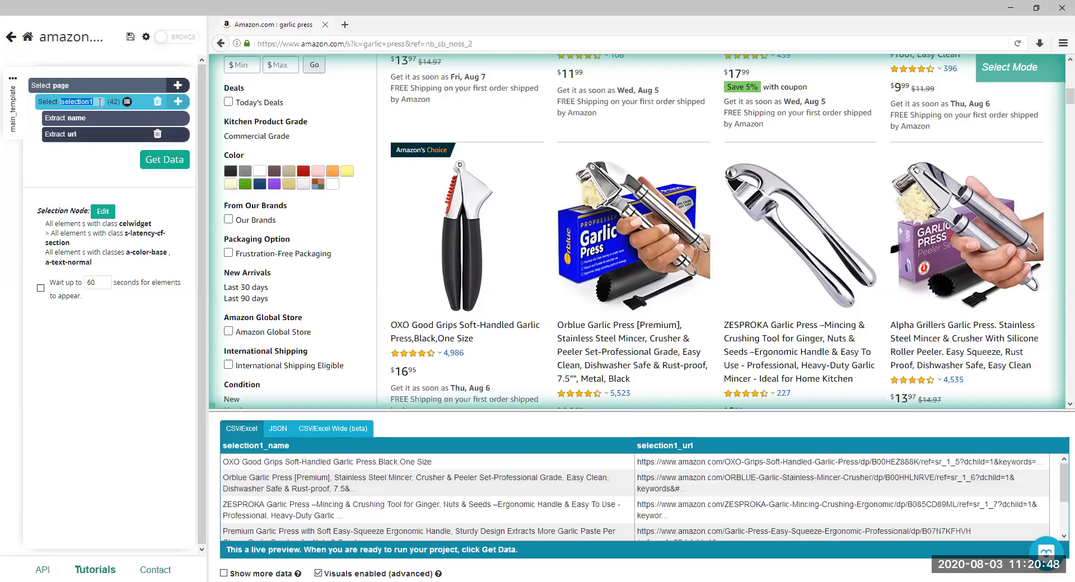
{"action": "type", "text": "g"}
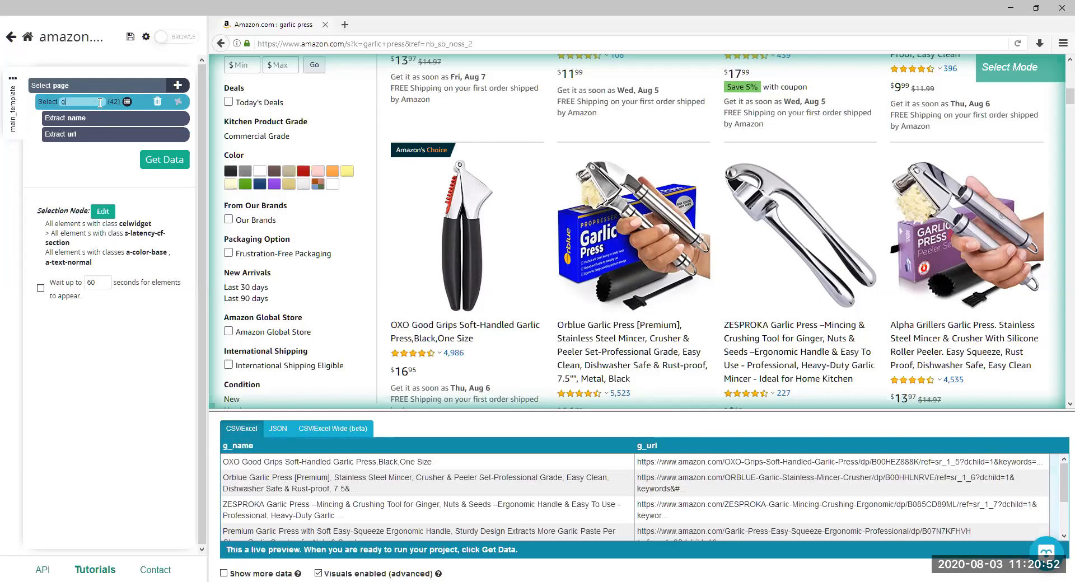
{"action": "type", "text": "ar"}
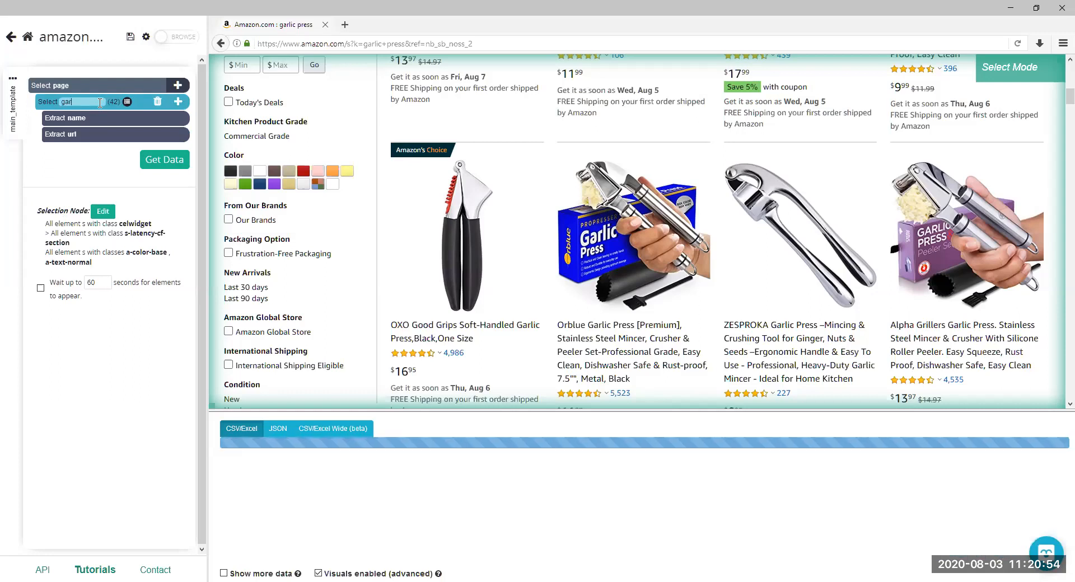
{"action": "type", "text": "licpre"}
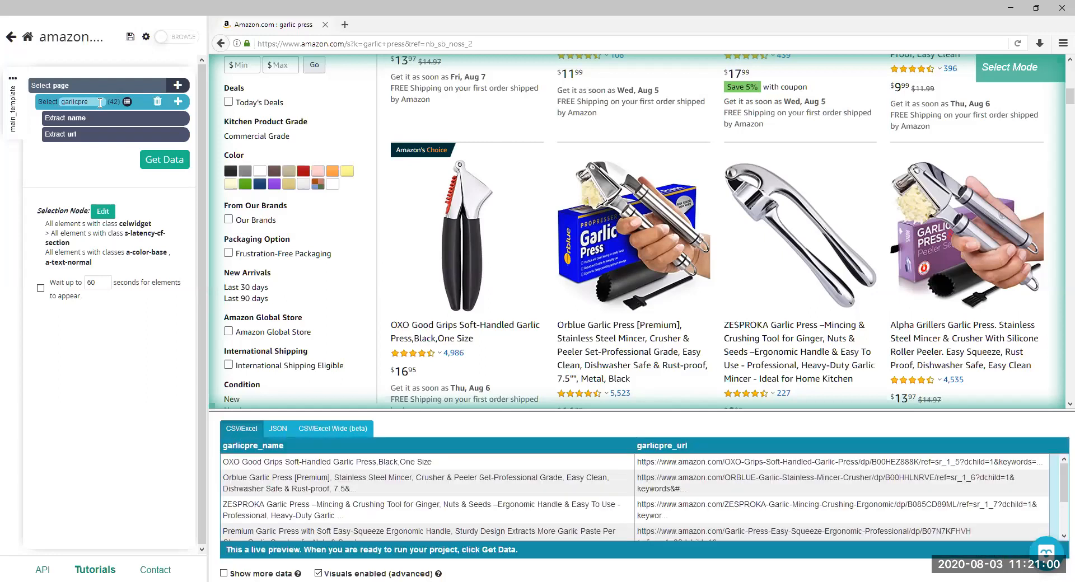
{"action": "type", "text": "ssss"}
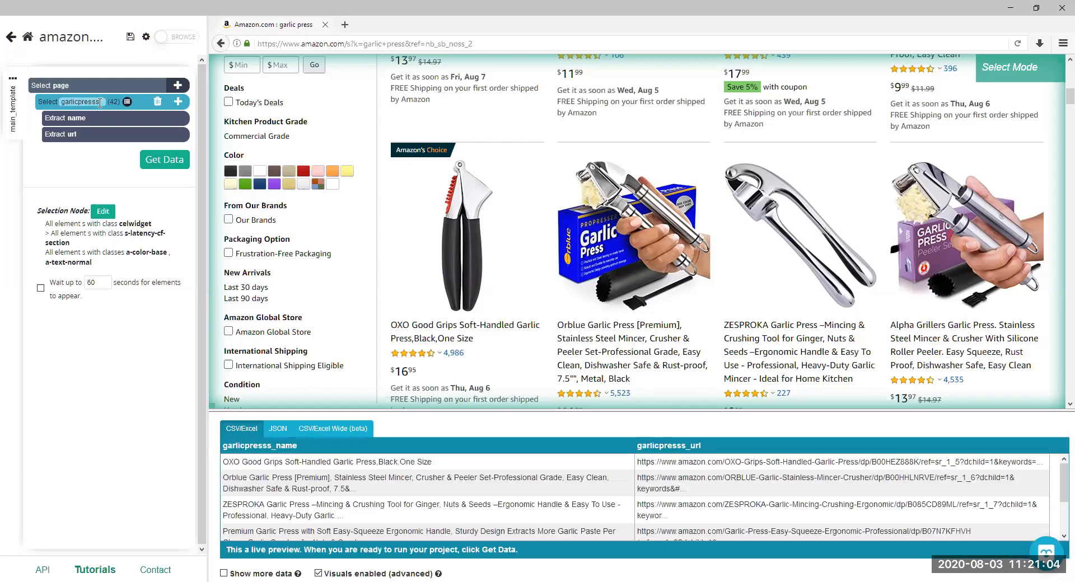
{"action": "key", "text": "BackSpace"}
{"action": "key", "text": "BackSpace"}
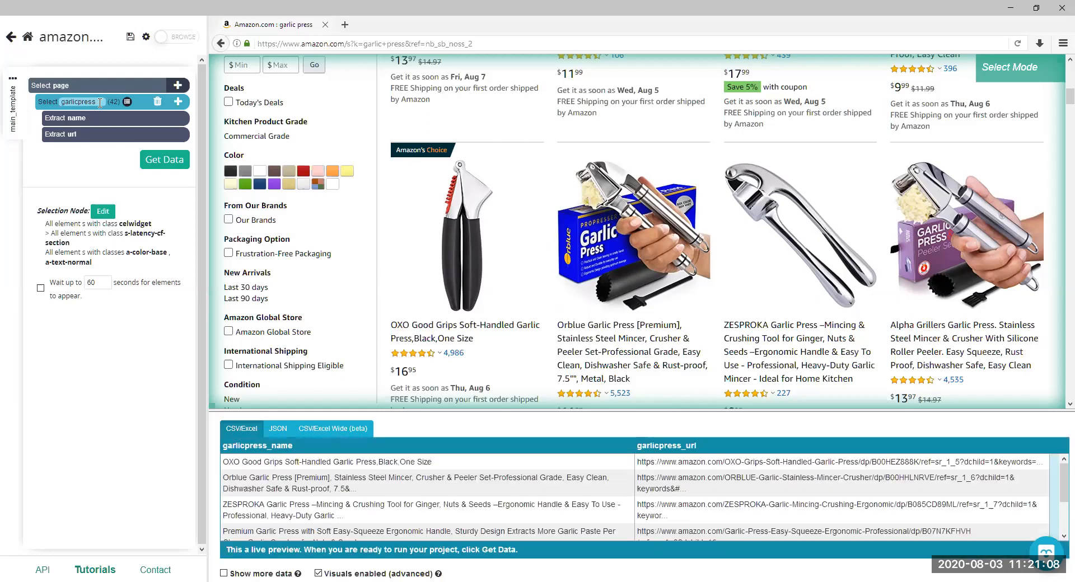
{"action": "key", "text": "Return"}
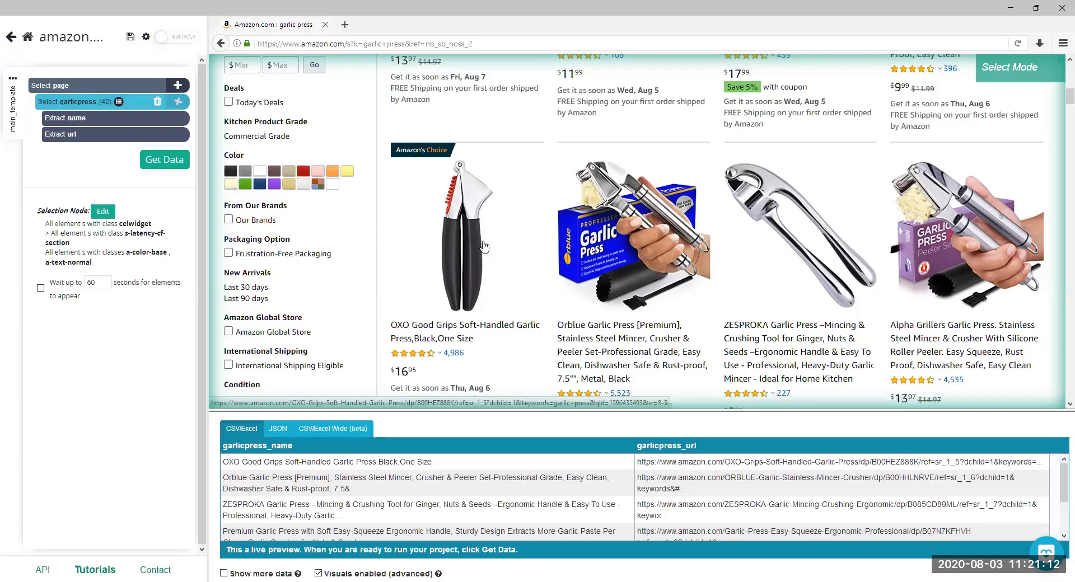
Add a Relative Select under garlicpress linking the OXO Good Grips product title to its price
{"action": "scroll", "coordinate": [493, 249], "scroll_direction": "down", "scroll_amount": 1}
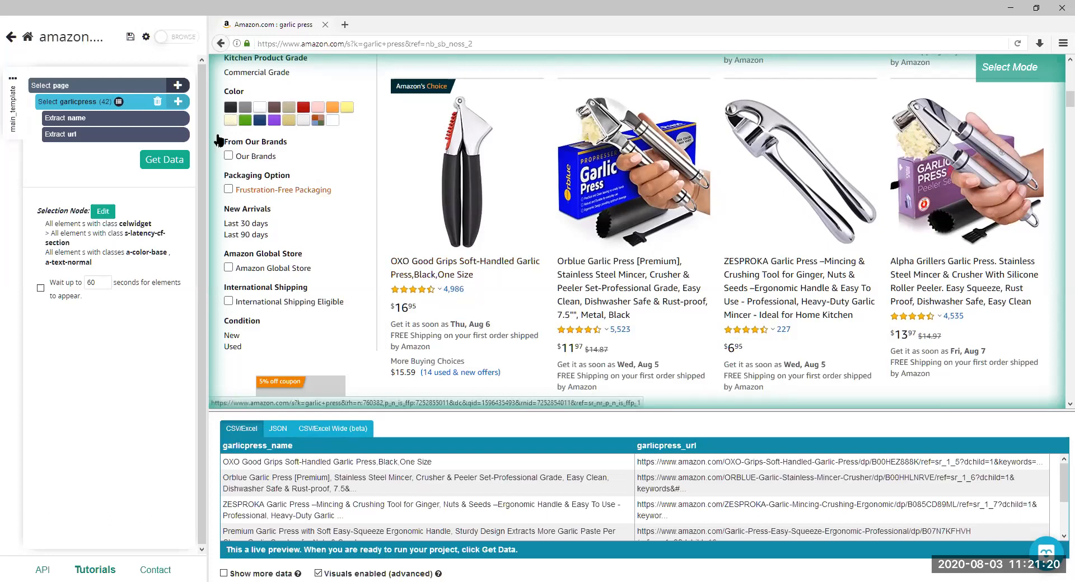
{"action": "left_click", "coordinate": [177, 101]}
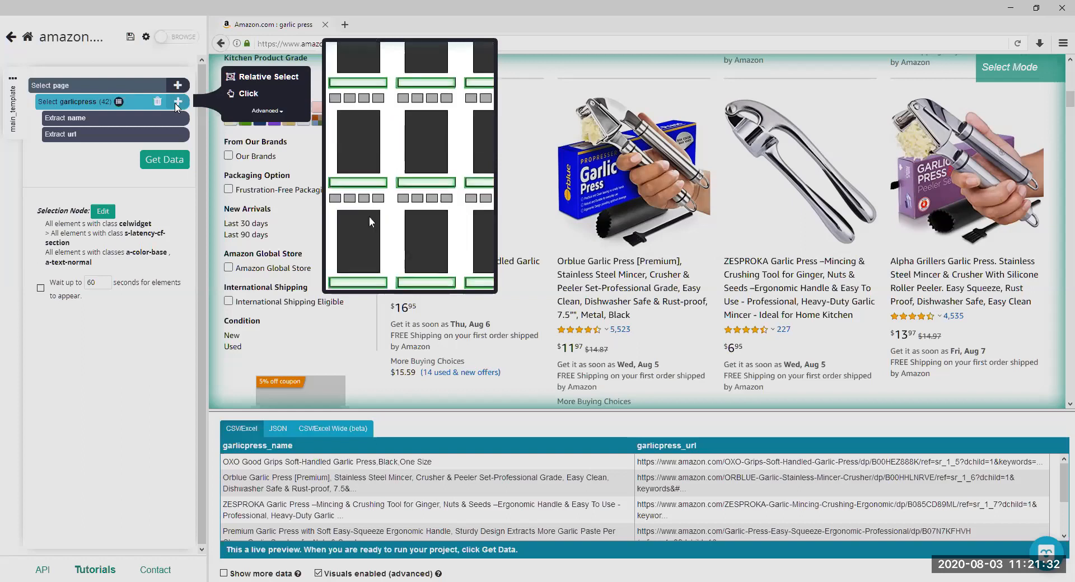
{"action": "left_click", "coordinate": [261, 81]}
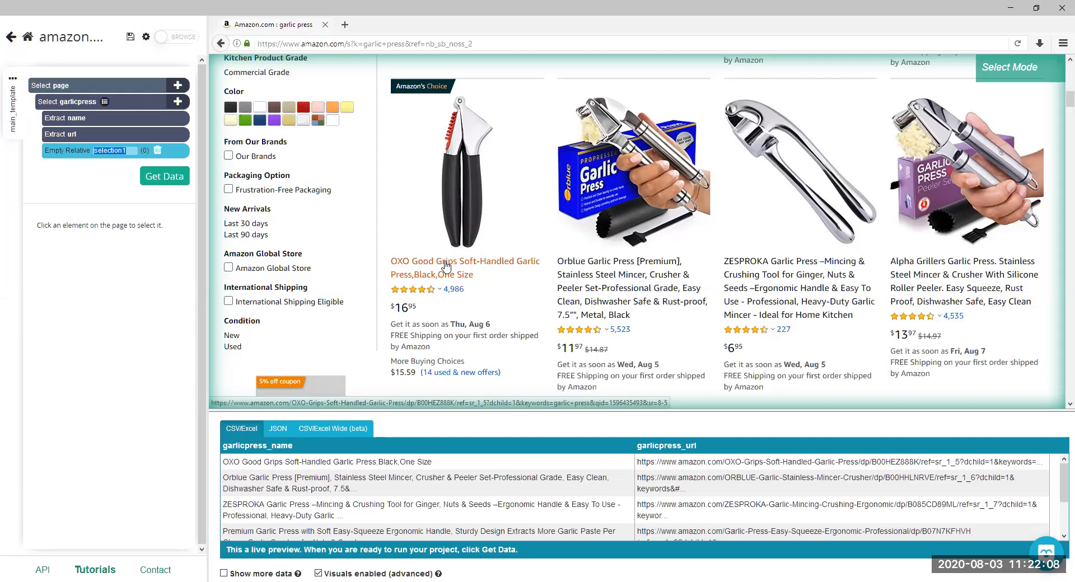
{"action": "key", "text": "Return"}
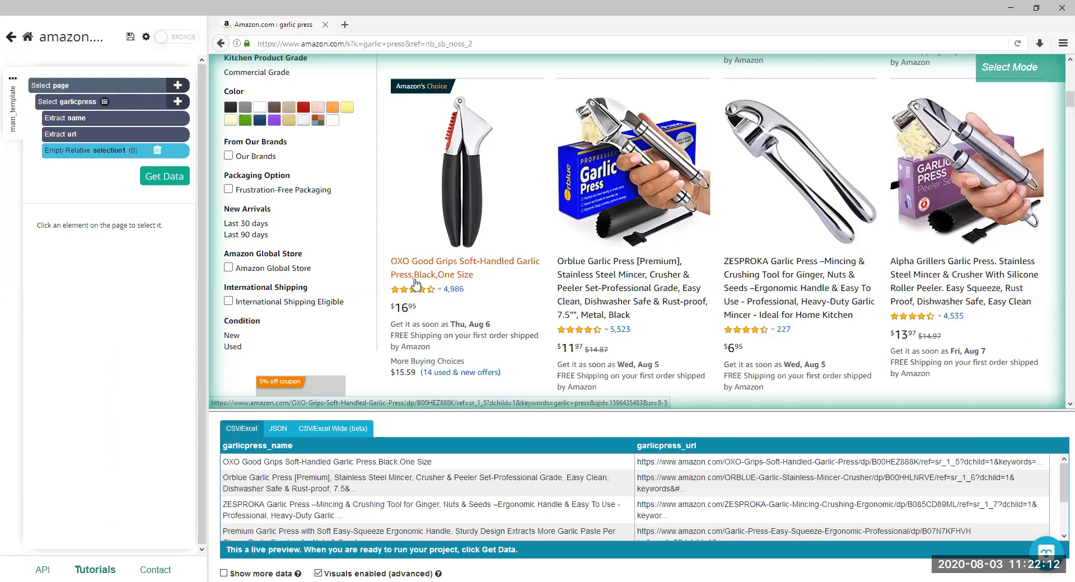
{"action": "left_click", "coordinate": [405, 311]}
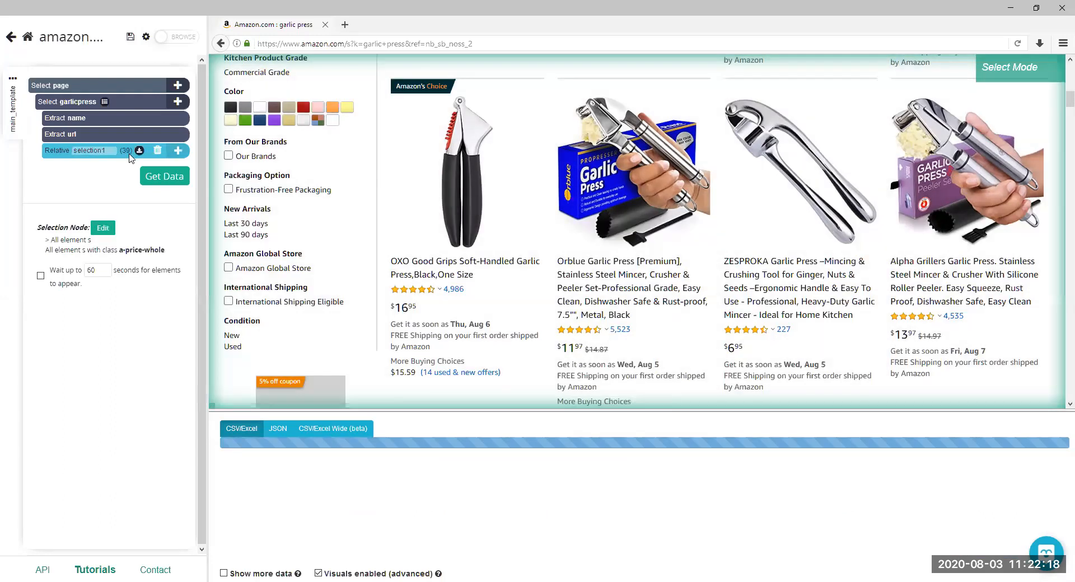
Rename the relative selection of product prices as Price
{"action": "double_click", "coordinate": [105, 151]}
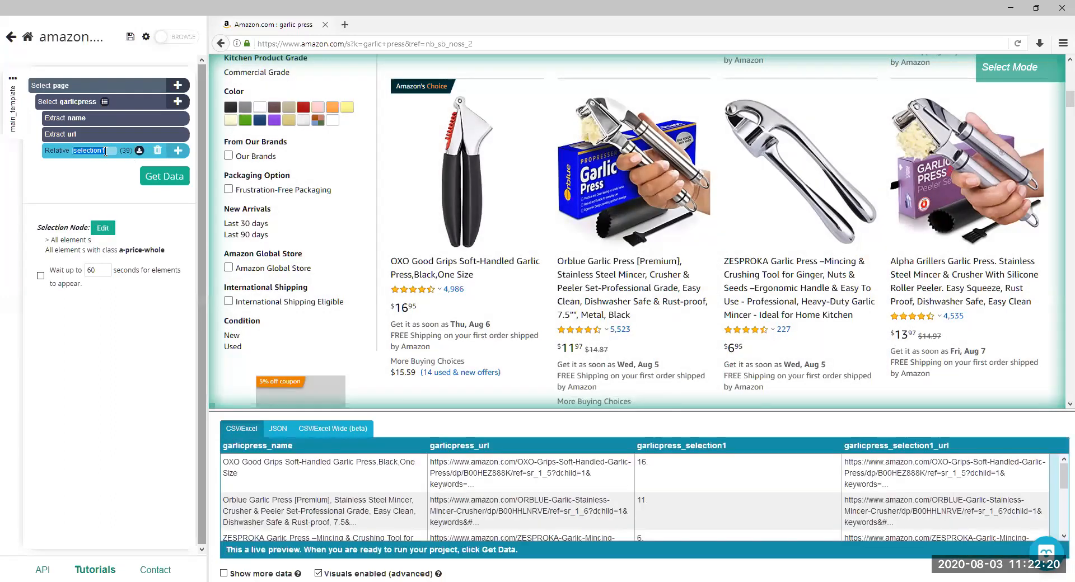
{"action": "type", "text": "P"}
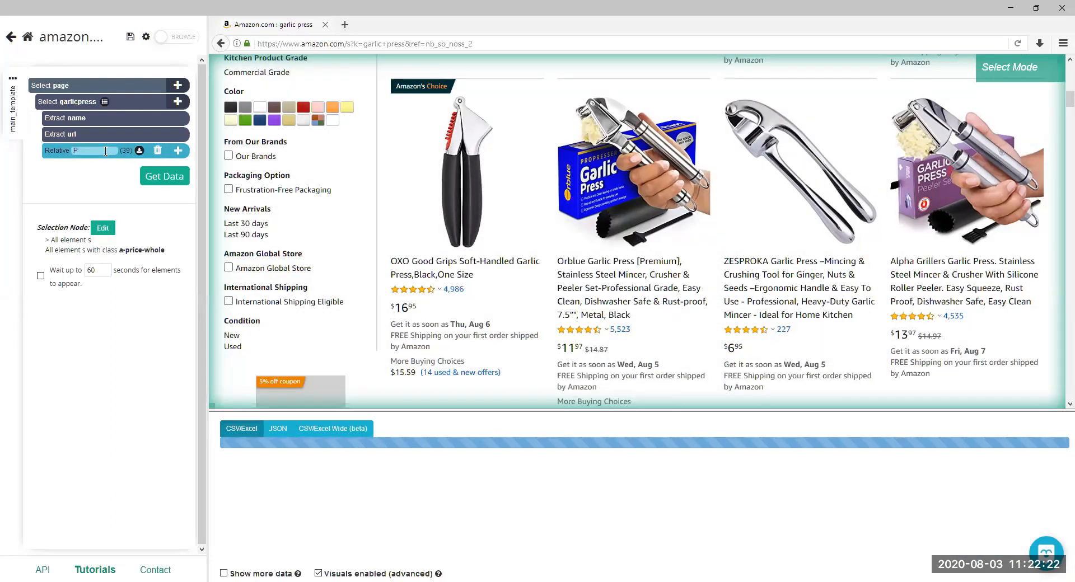
{"action": "type", "text": "rice"}
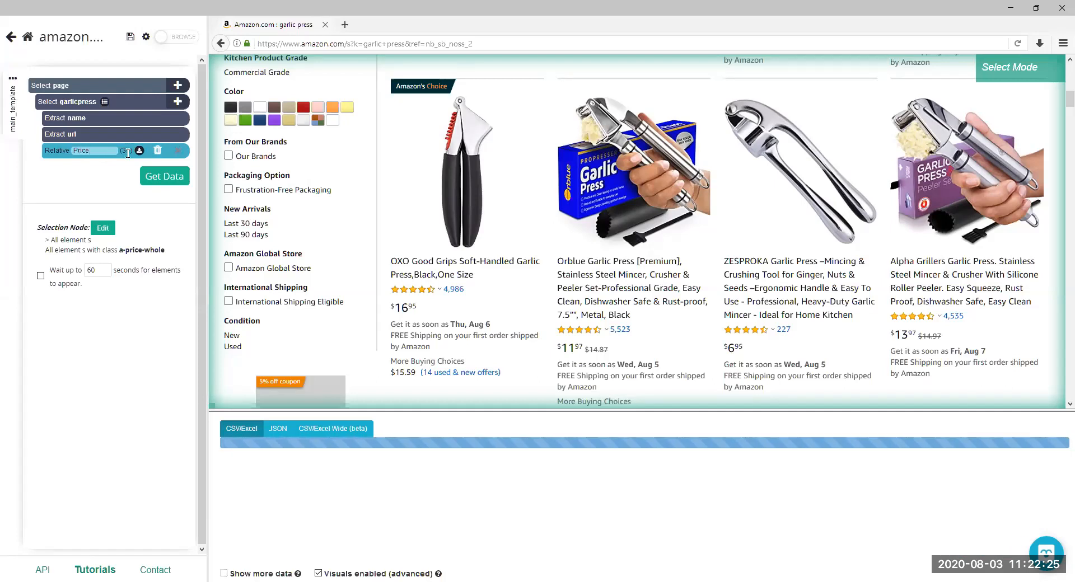
{"action": "key", "text": "Return"}
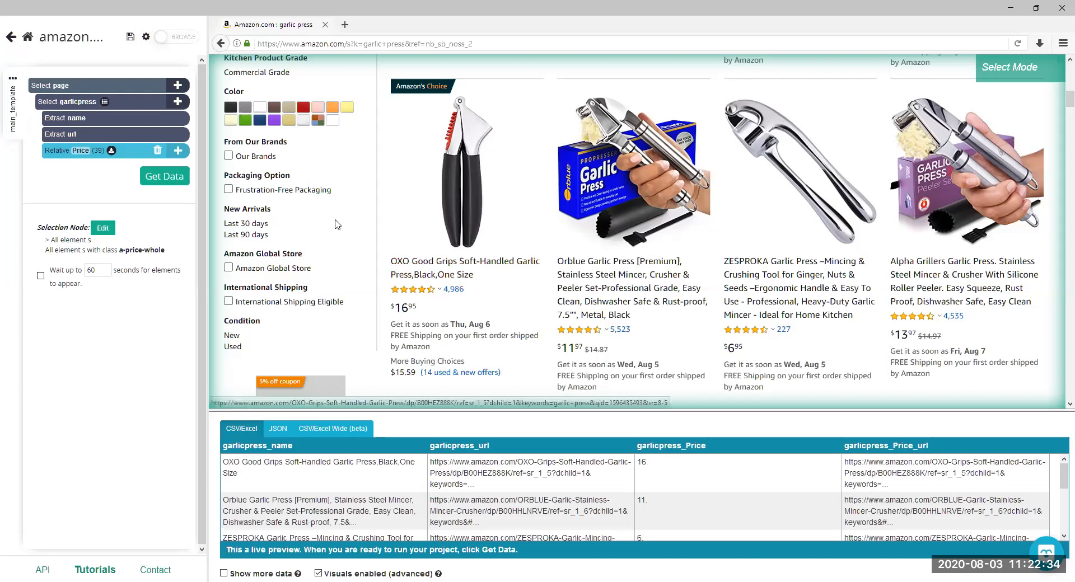
Add another Relative Select under garlicpress linking the OXO product title to its star rating
{"action": "left_click", "coordinate": [178, 102]}
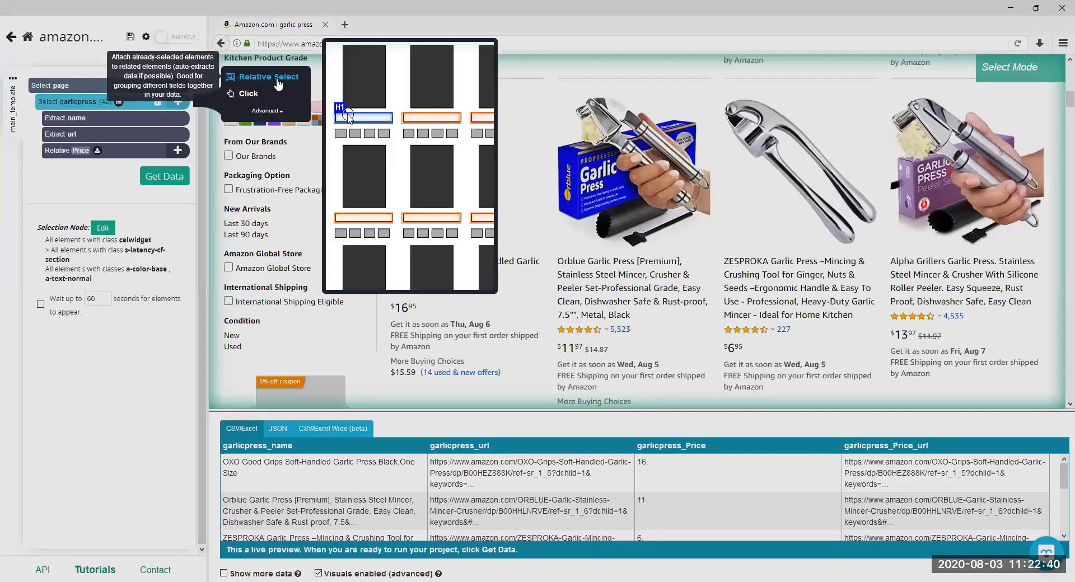
{"action": "left_click", "coordinate": [276, 78]}
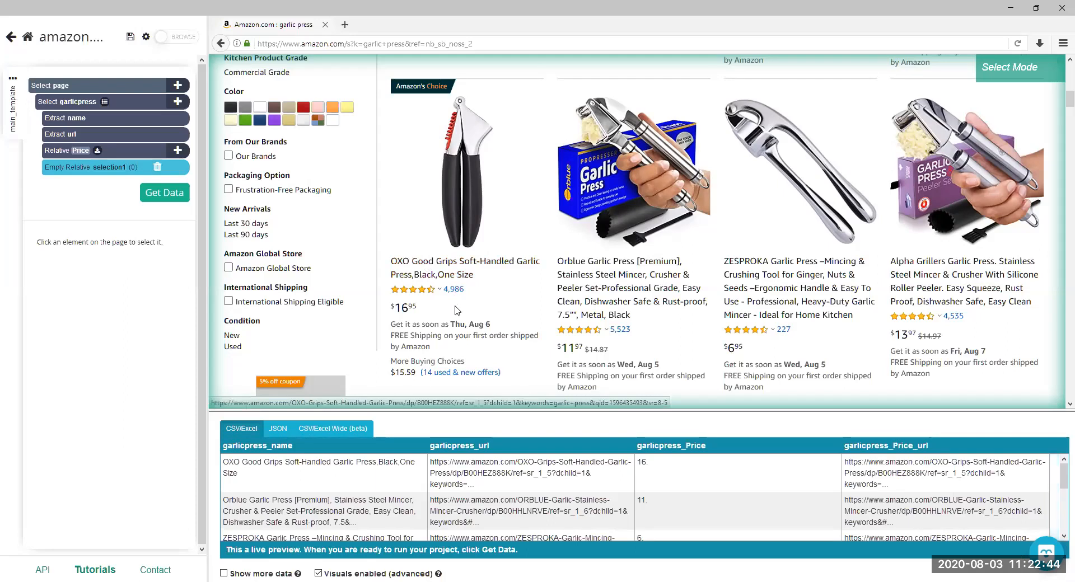
{"action": "left_click", "coordinate": [420, 295]}
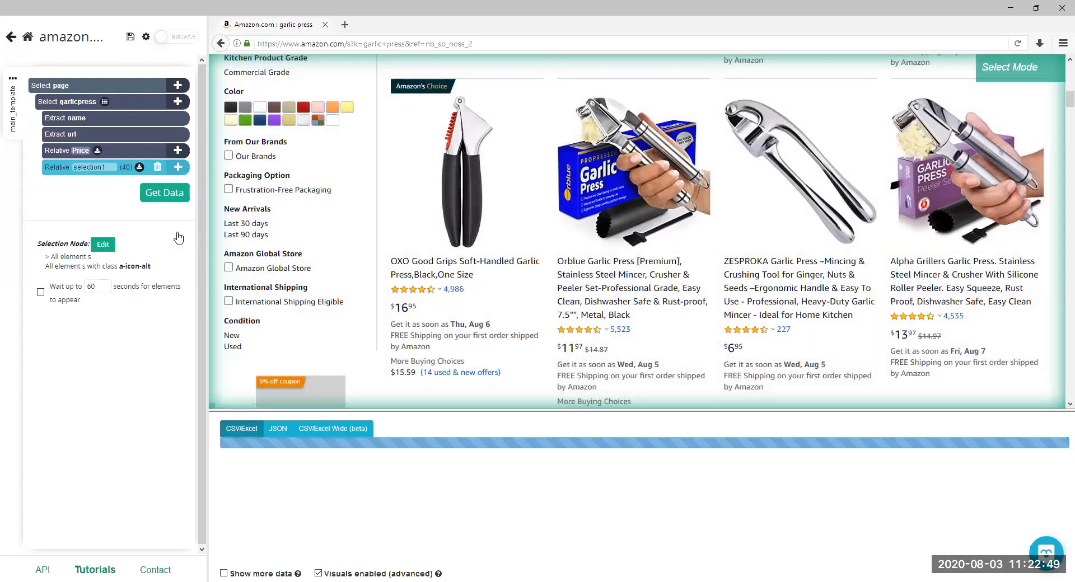
Rename the relative selection of star ratings as Rating
{"action": "left_click", "coordinate": [127, 169]}
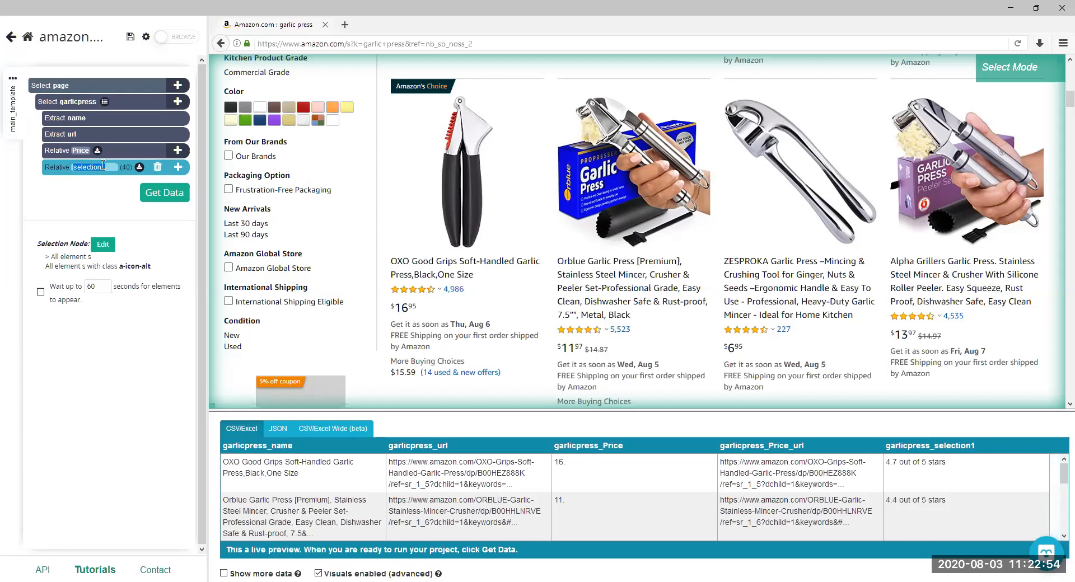
{"action": "type", "text": "R"}
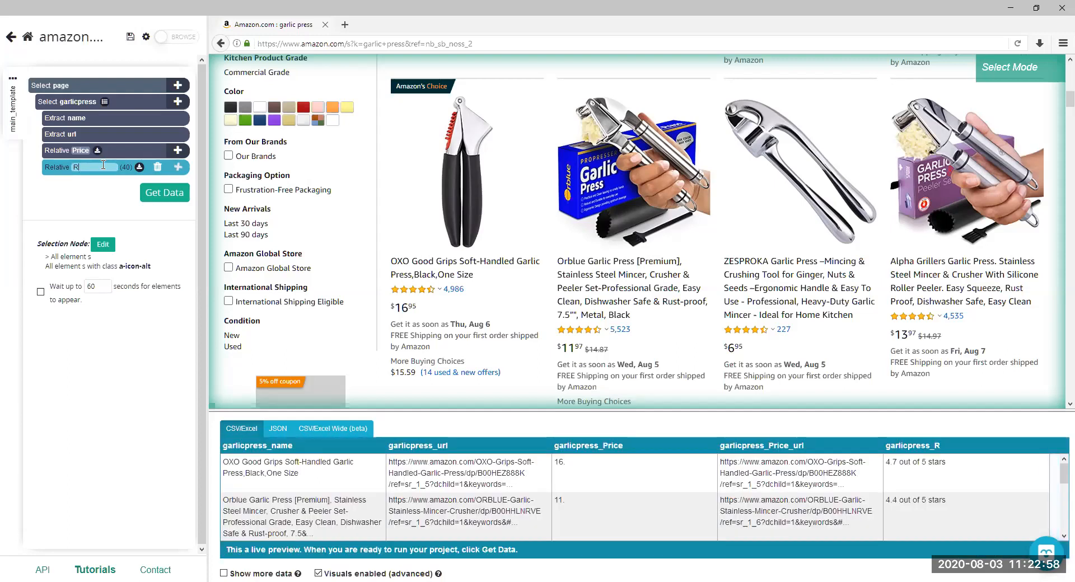
{"action": "type", "text": "at"}
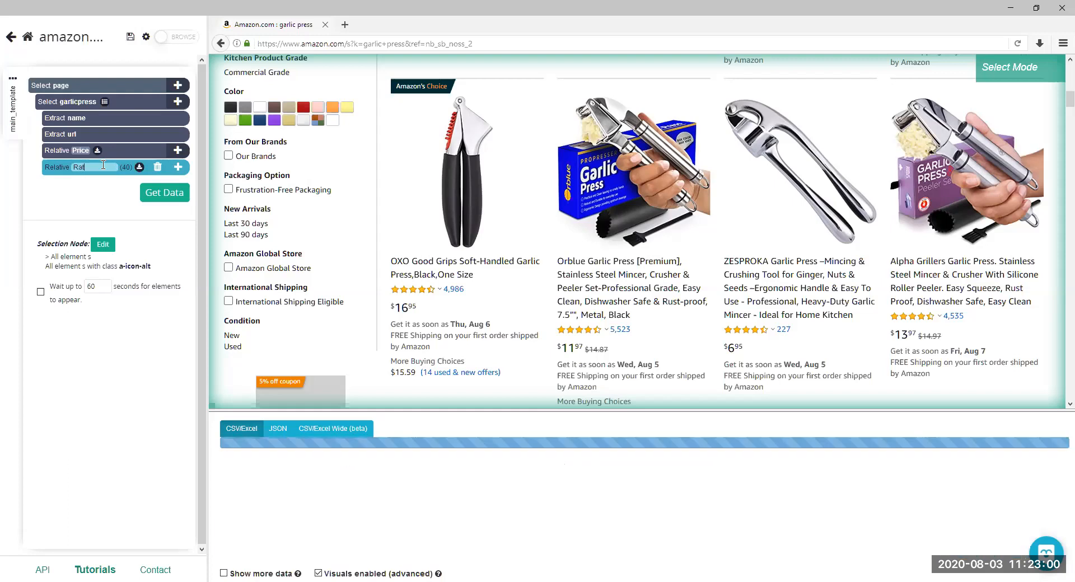
{"action": "type", "text": "ing"}
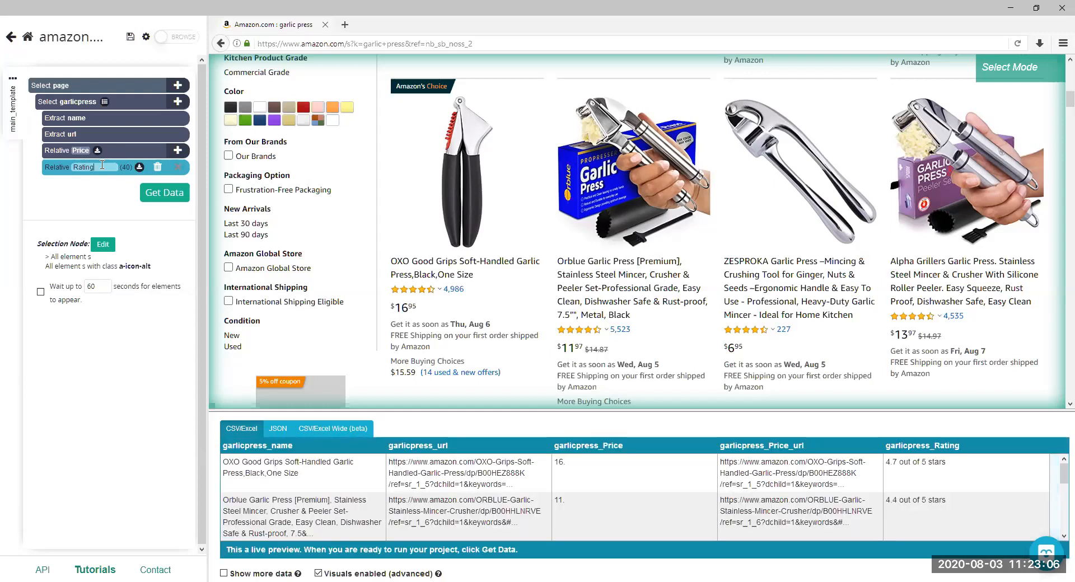
{"action": "key", "text": "Return"}
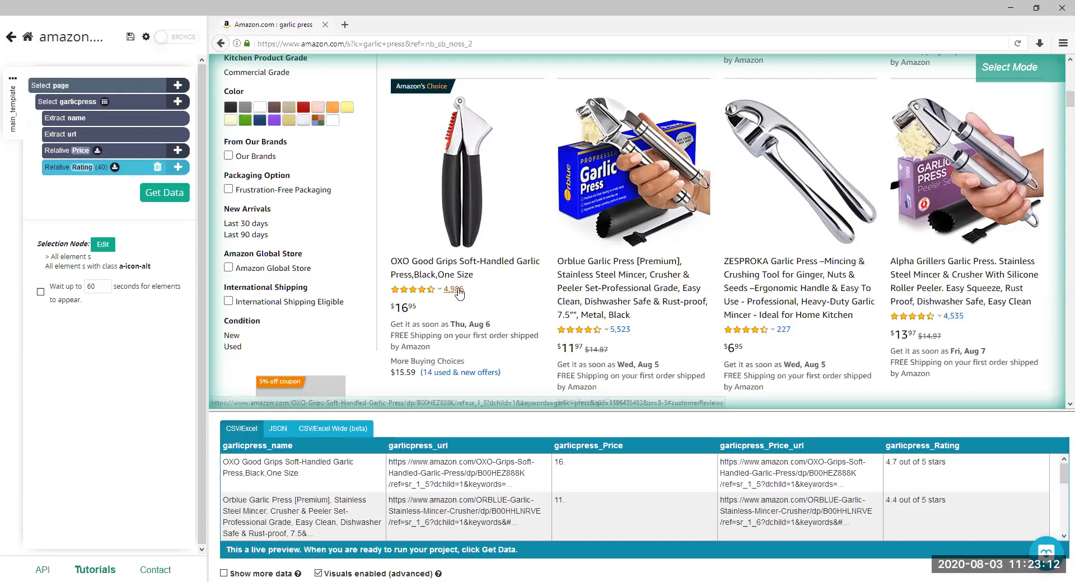
Add a Relative Select under garlicpress linking the OXO Good Grips product title to its review count
{"action": "left_click", "coordinate": [180, 101]}
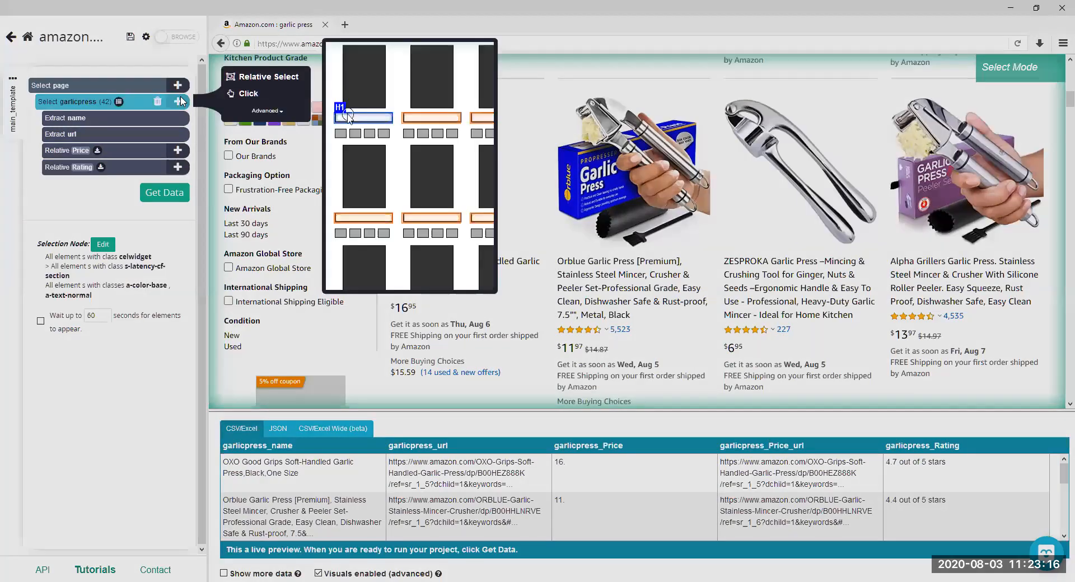
{"action": "left_click", "coordinate": [250, 76]}
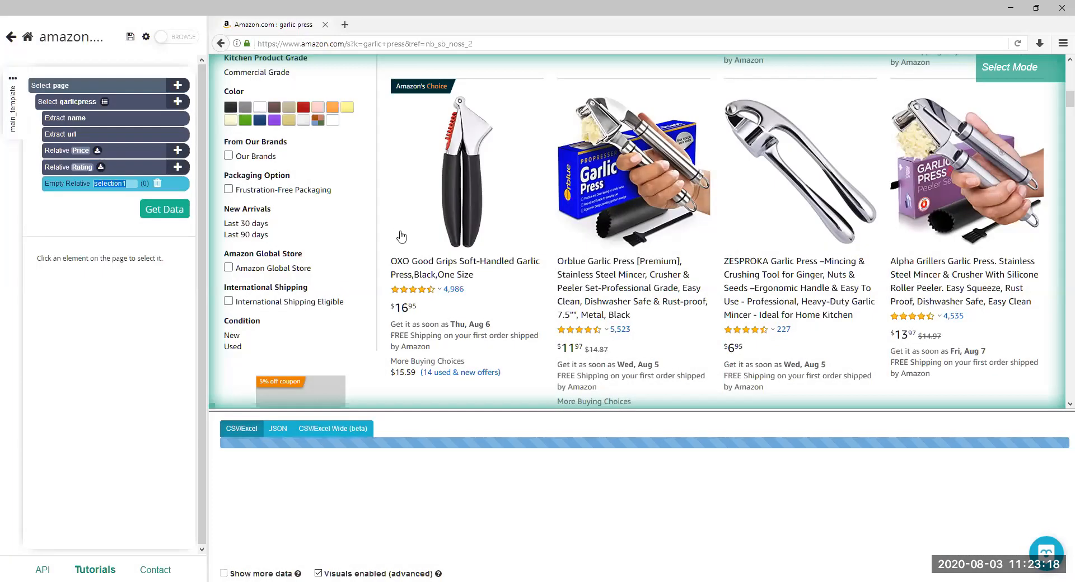
{"action": "left_click", "coordinate": [455, 290]}
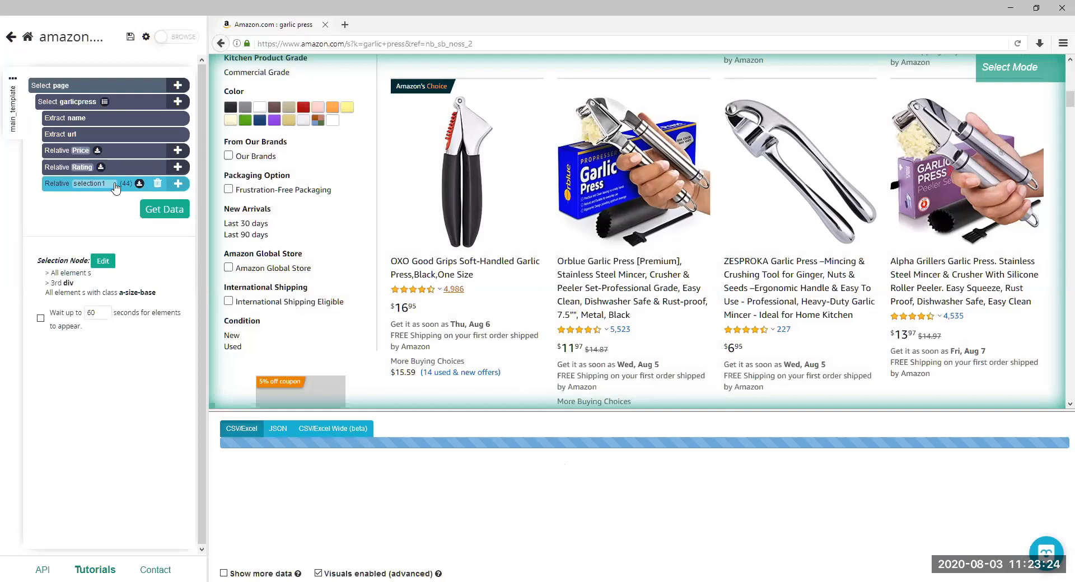
Rename the relative selection of review counts as Reviews
{"action": "left_click", "coordinate": [116, 183]}
{"action": "type", "text": "R"}
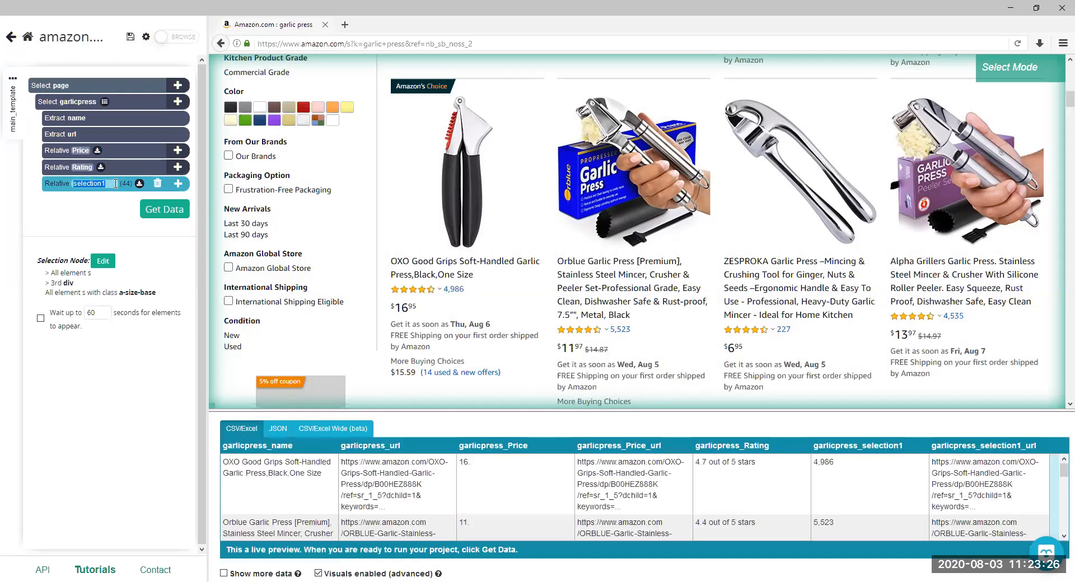
{"action": "type", "text": "e"}
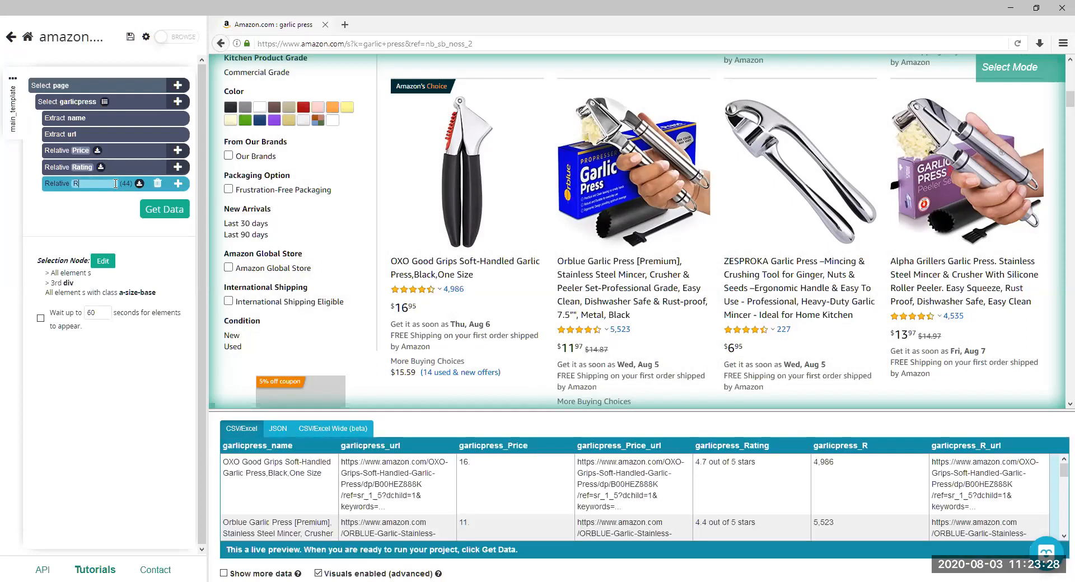
{"action": "type", "text": "v"}
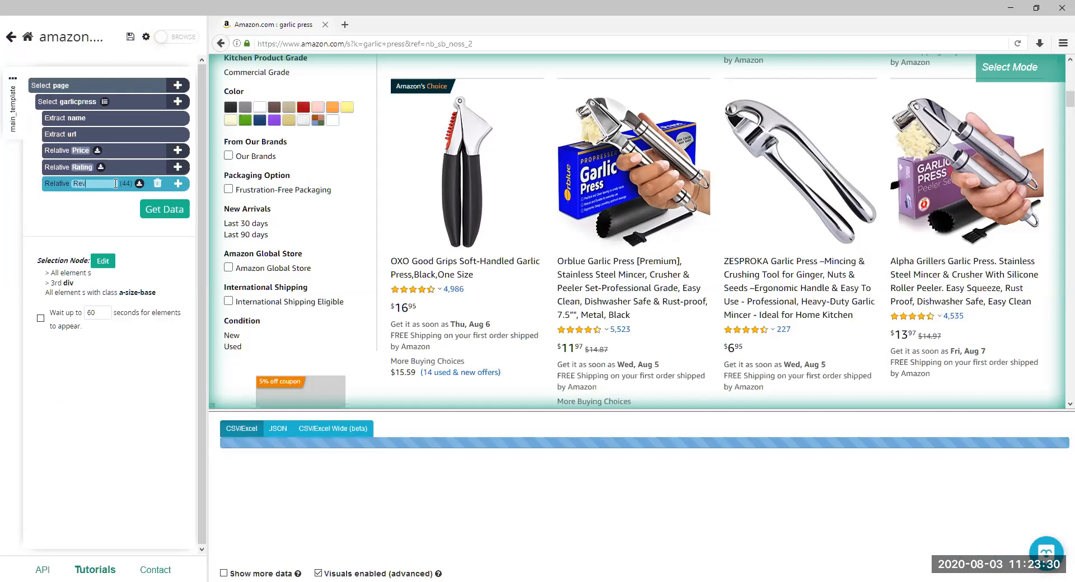
{"action": "type", "text": "iews"}
{"action": "left_click", "coordinate": [120, 211]}
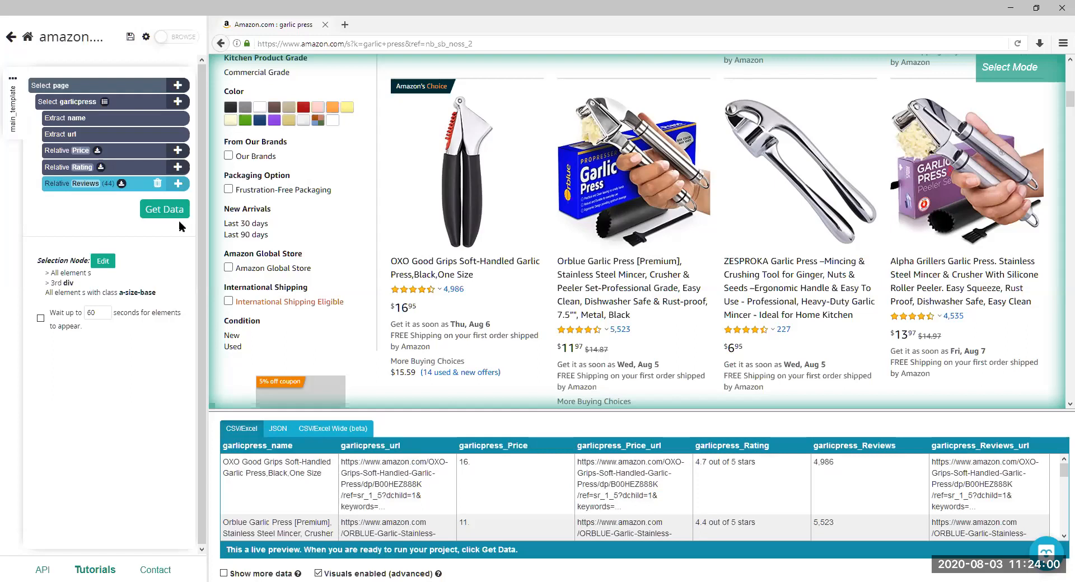
Expand the Price and Reviews selections and delete their Price_url and Reviews_url extractions
{"action": "left_click", "coordinate": [96, 152]}
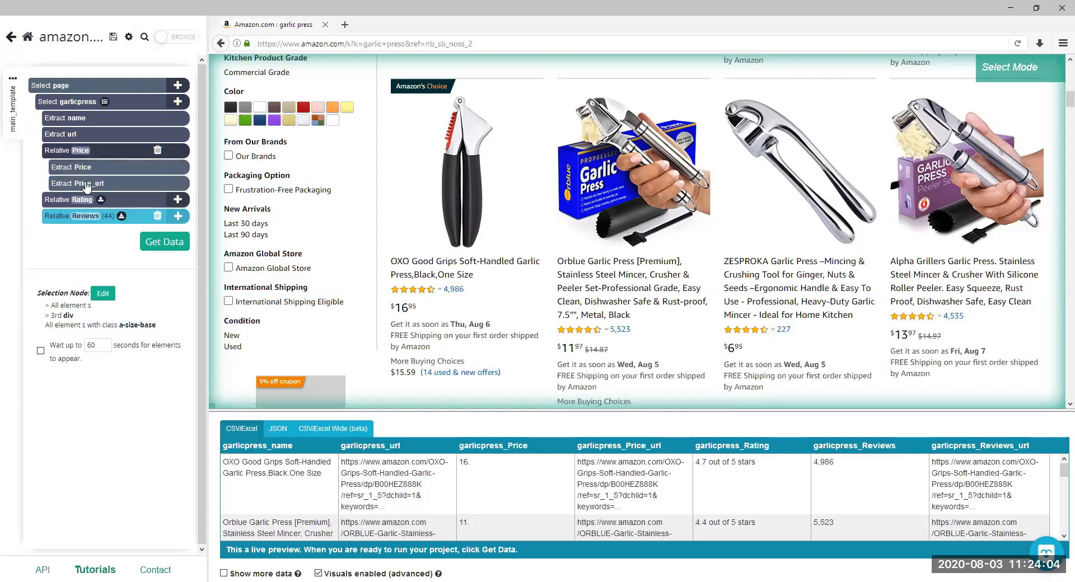
{"action": "left_click", "coordinate": [158, 184]}
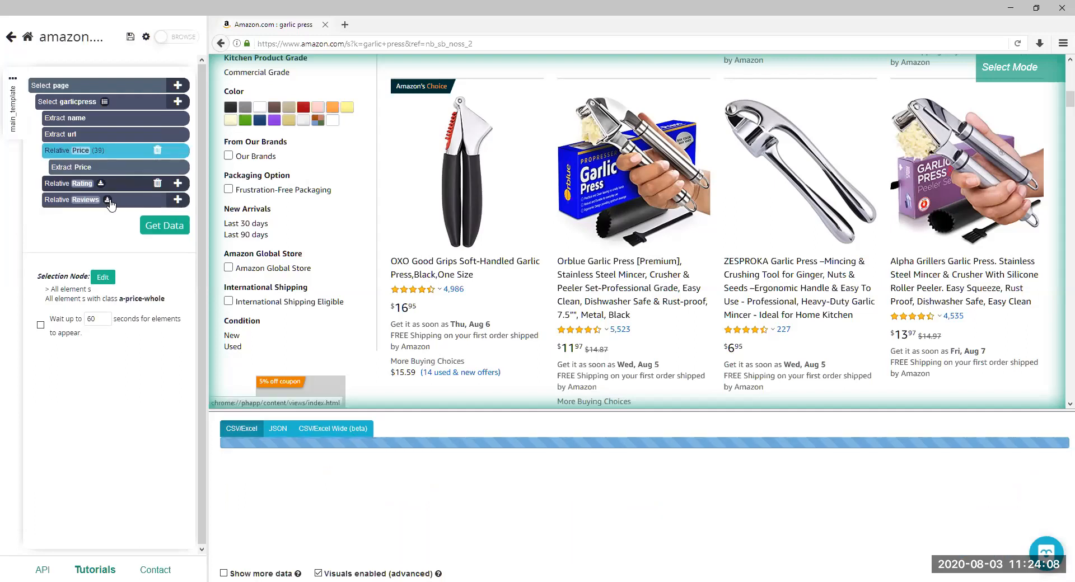
{"action": "left_click", "coordinate": [106, 203]}
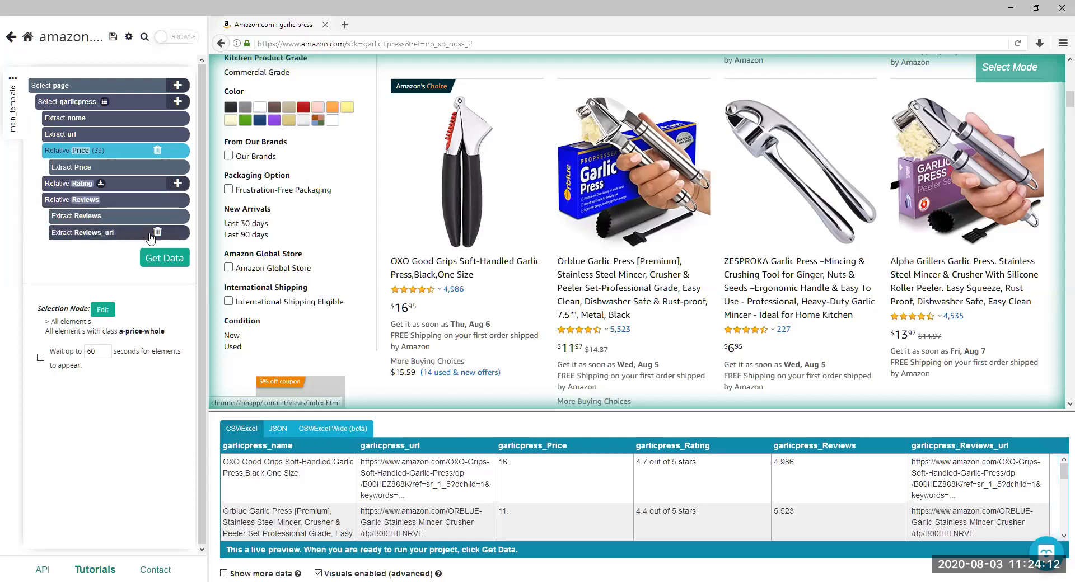
{"action": "left_click", "coordinate": [157, 232]}
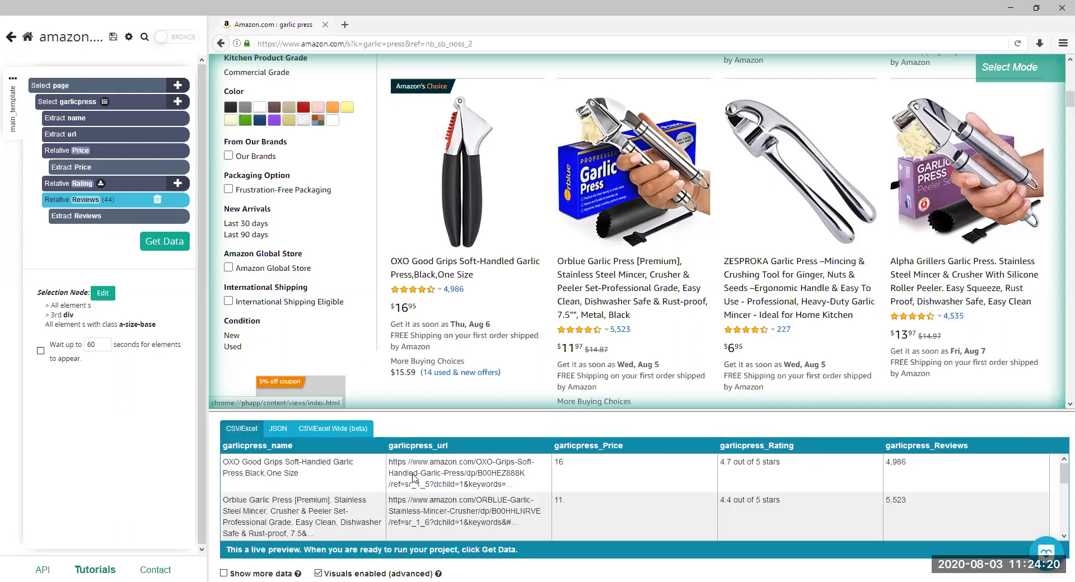
Show more data in the live preview and look through the extracted garlic press rows
{"action": "left_click", "coordinate": [222, 571]}
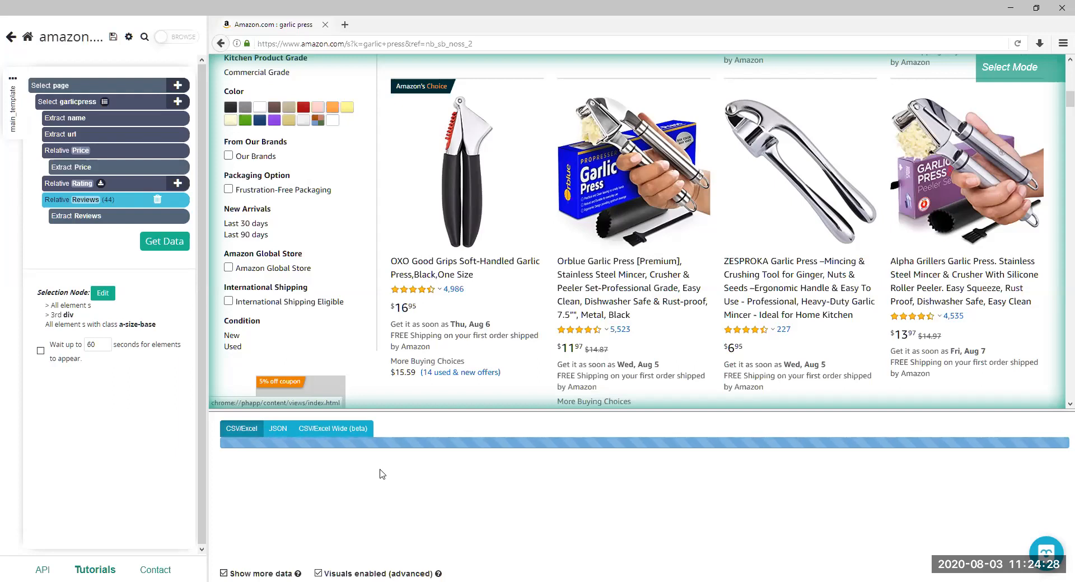
{"action": "scroll", "coordinate": [381, 473], "scroll_direction": "down", "scroll_amount": 8}
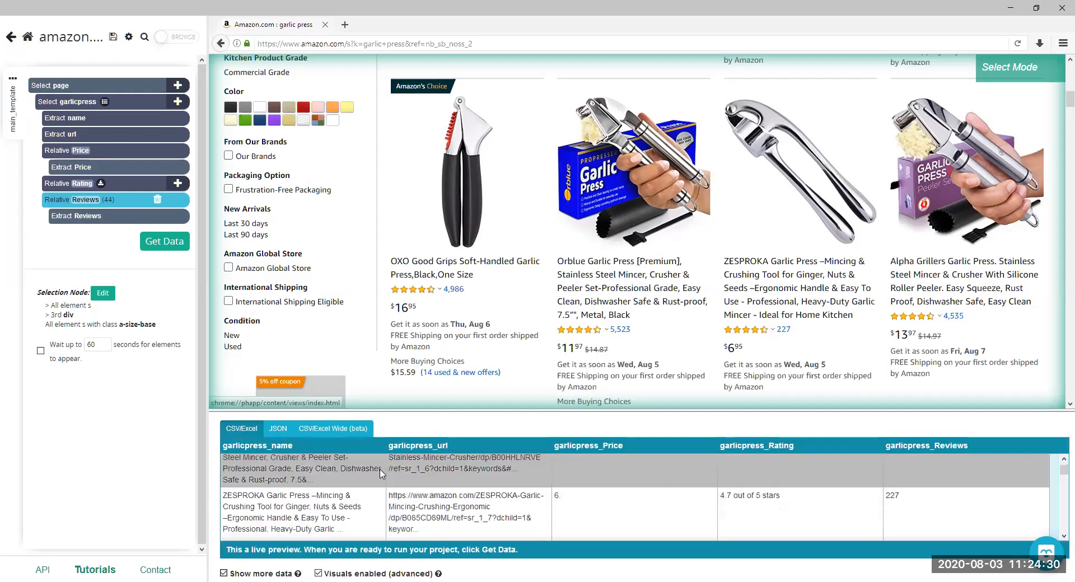
{"action": "scroll", "coordinate": [364, 489], "scroll_direction": "down", "scroll_amount": 8}
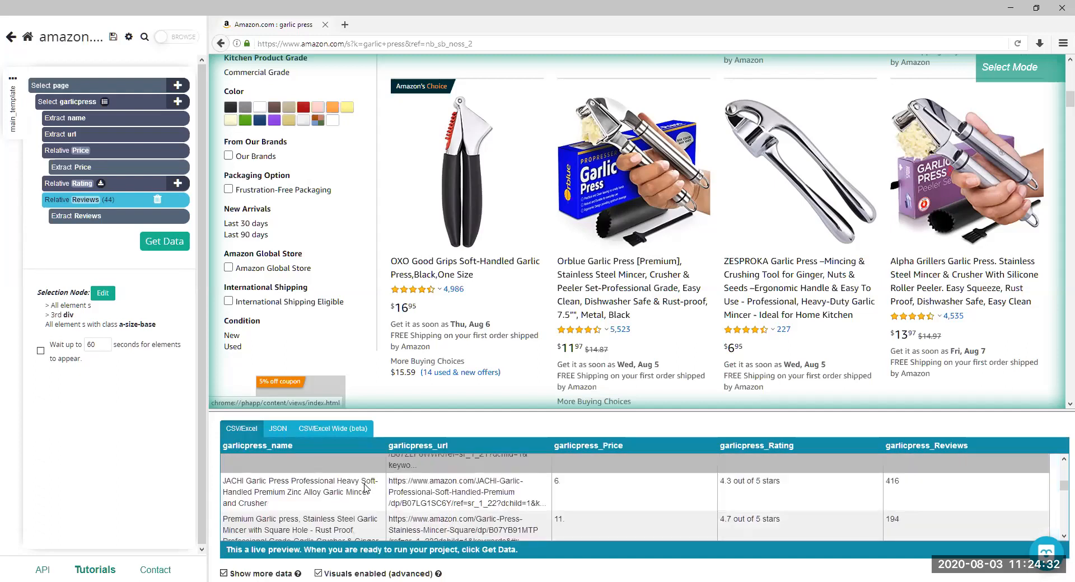
{"action": "scroll", "coordinate": [364, 488], "scroll_direction": "up", "scroll_amount": 15}
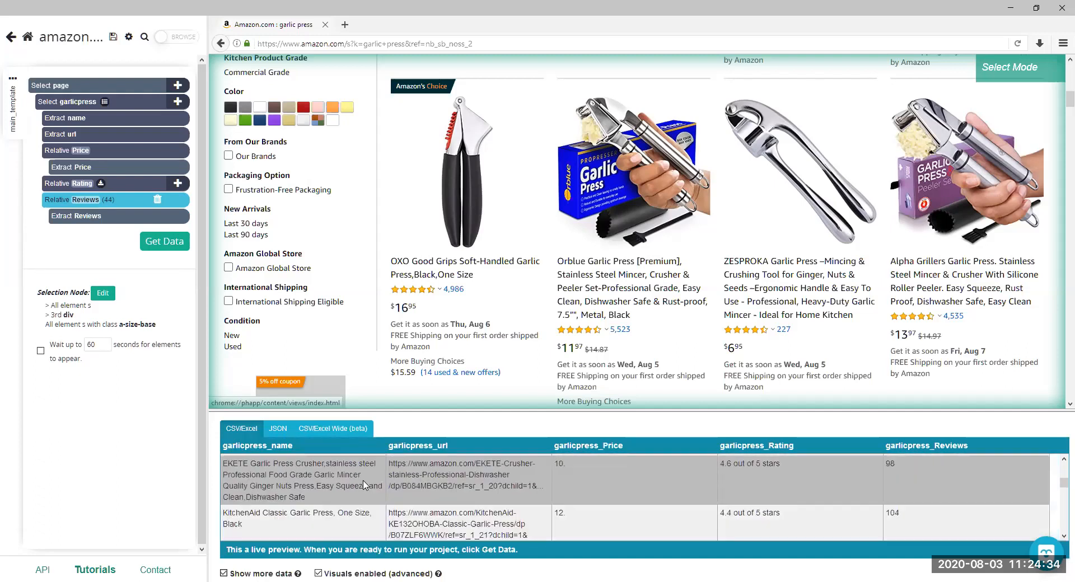
{"action": "scroll", "coordinate": [365, 485], "scroll_direction": "up", "scroll_amount": 2}
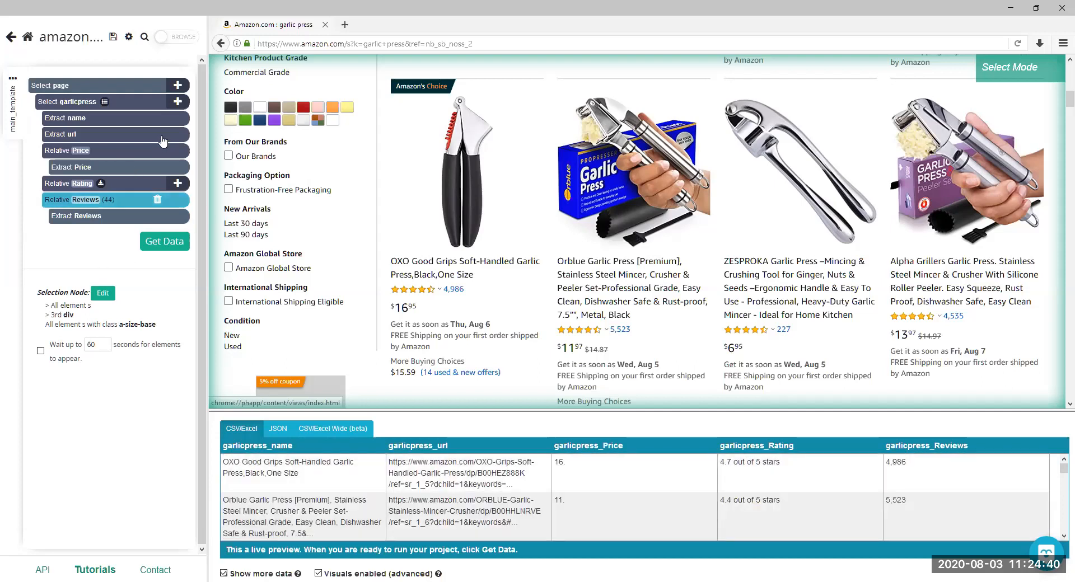
Add a Relative Select under garlicpress linking the OXO Good Grips product title to its product image
{"action": "left_click", "coordinate": [178, 103]}
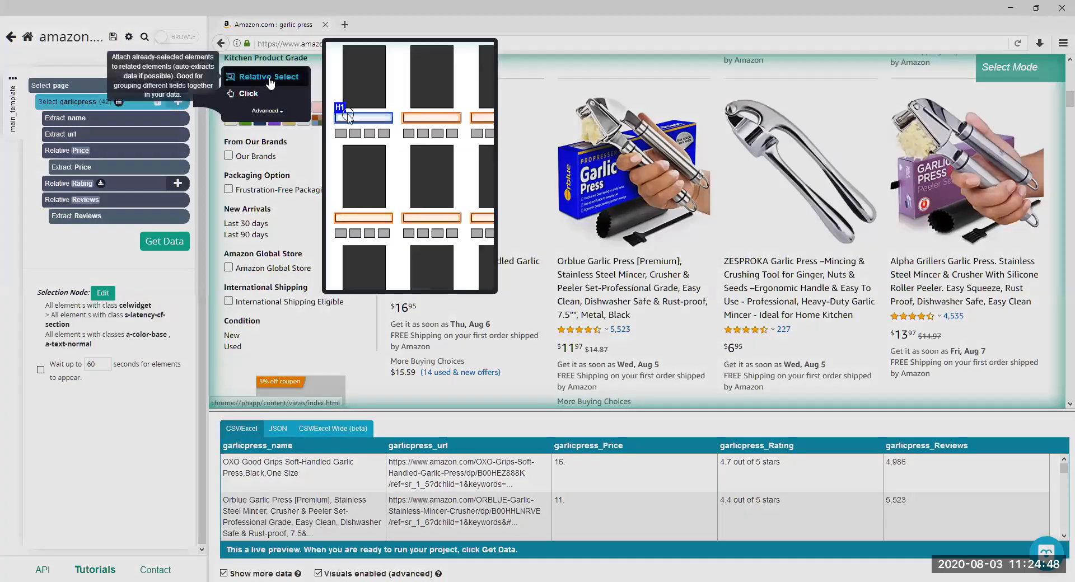
{"action": "left_click", "coordinate": [269, 80]}
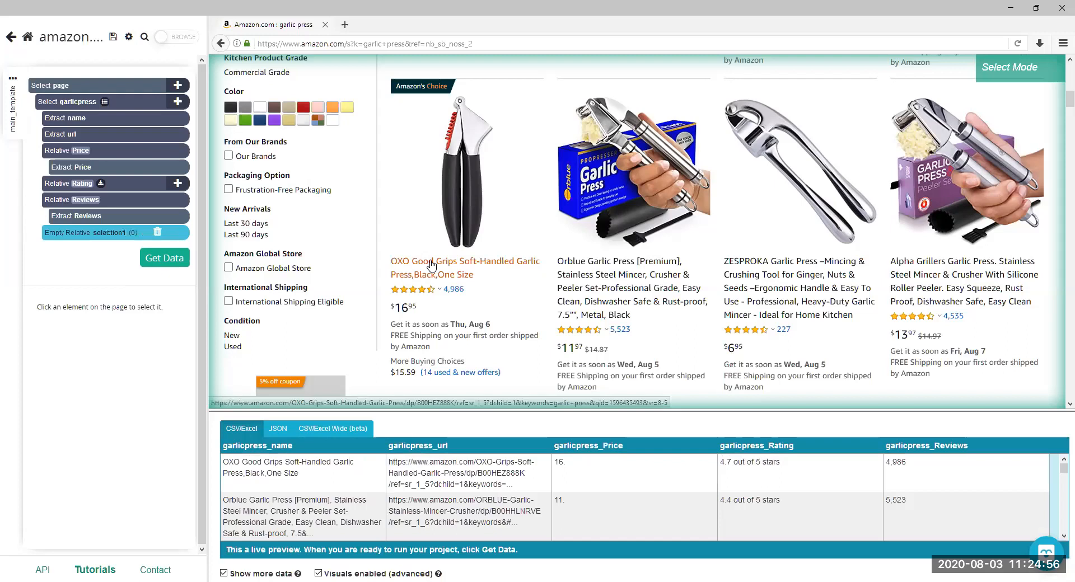
{"action": "left_click", "coordinate": [462, 162]}
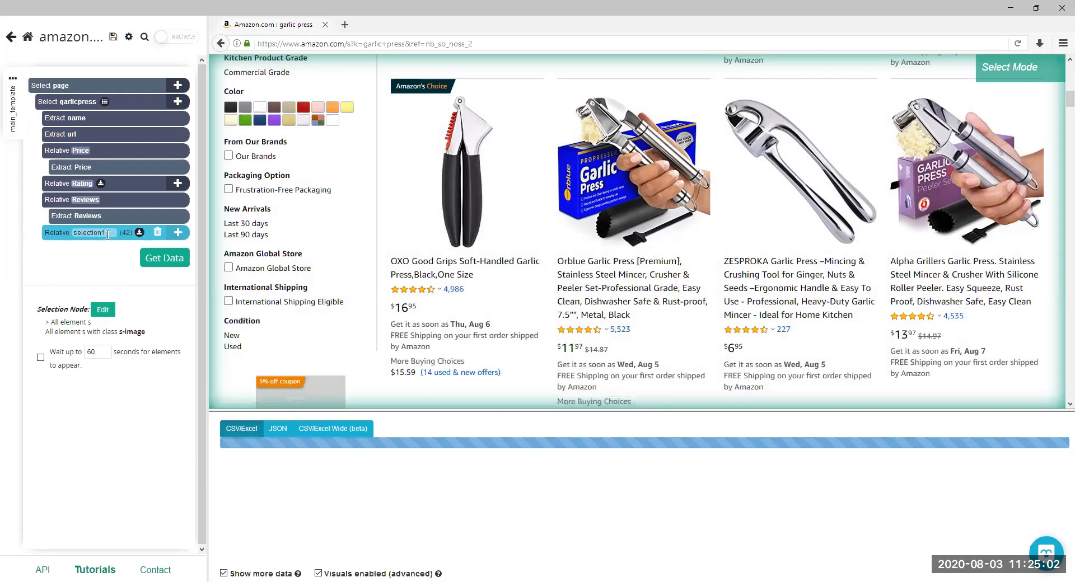
Rename the relative selection of product images as MainImage and delete its MainImage_url extraction
{"action": "left_click", "coordinate": [108, 232]}
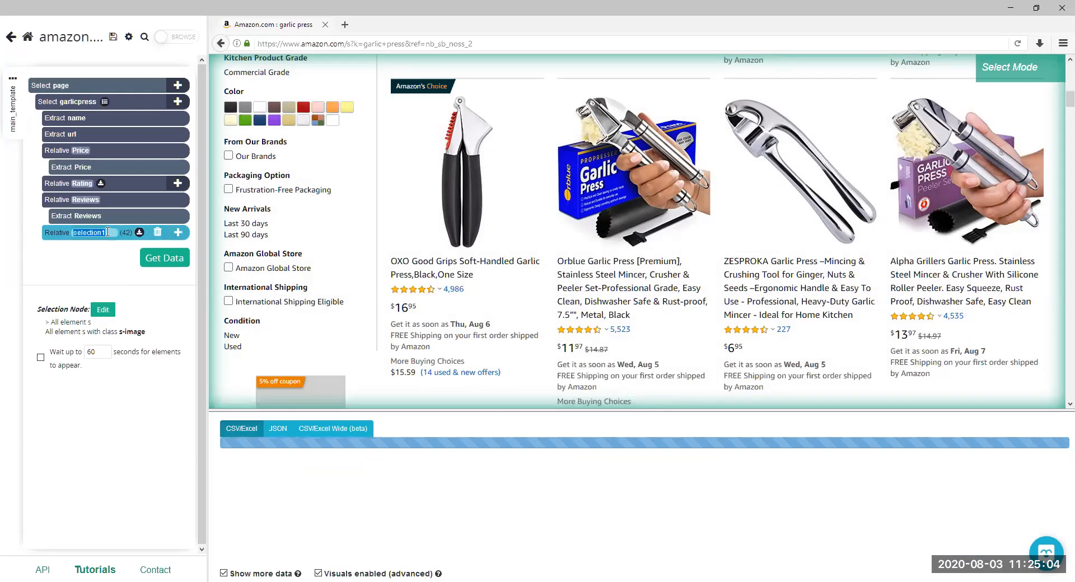
{"action": "type", "text": "Main"}
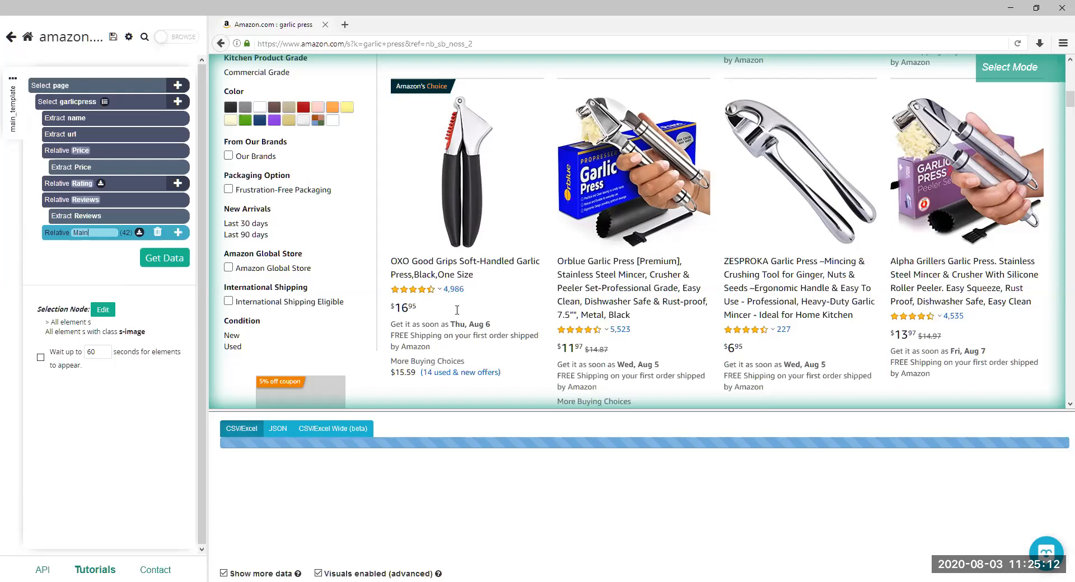
{"action": "type", "text": "Image"}
{"action": "key", "text": "Return"}
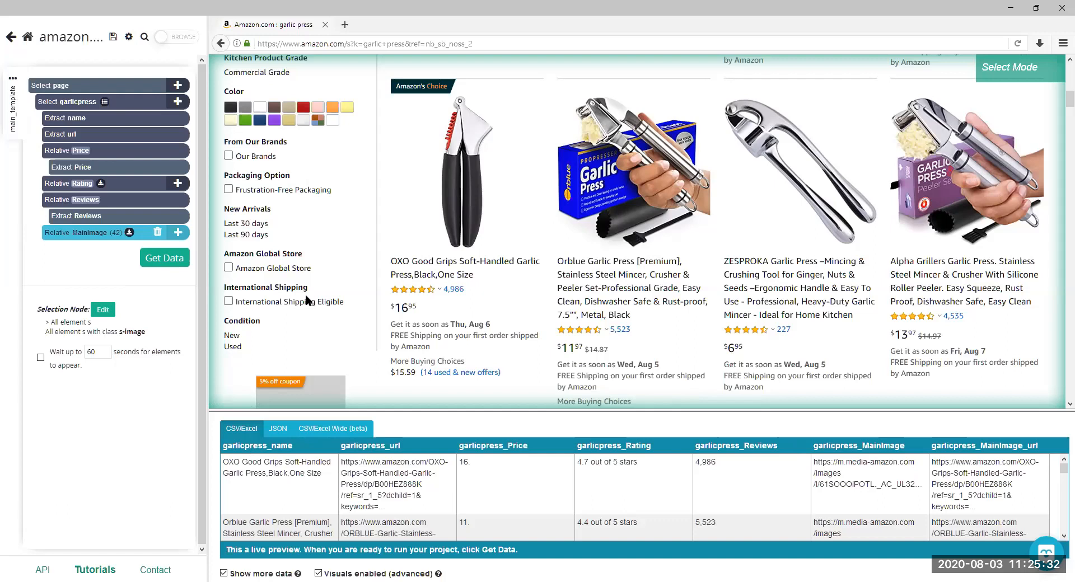
{"action": "left_click", "coordinate": [129, 232]}
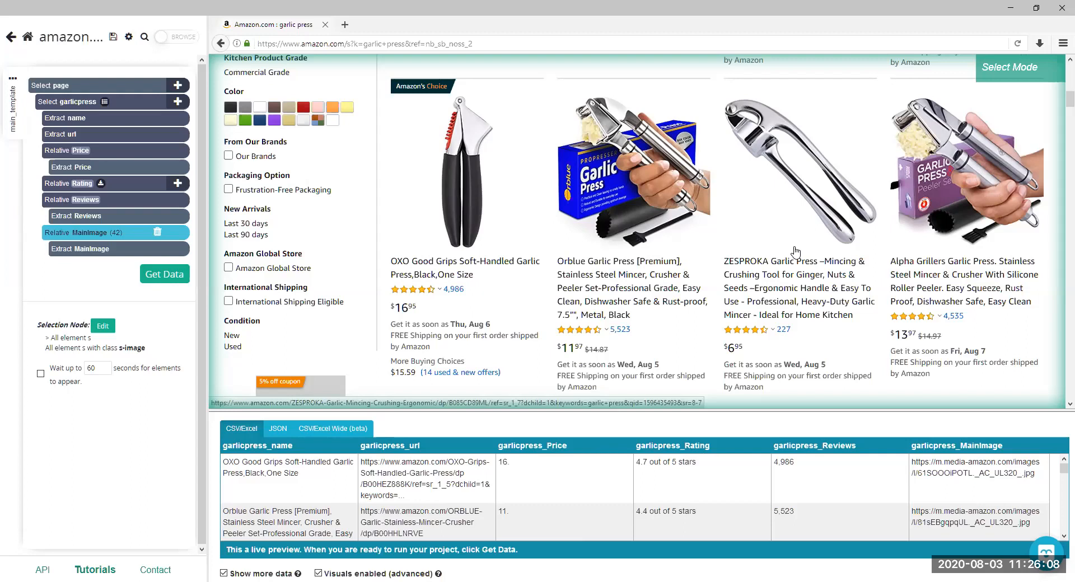
{"action": "scroll", "coordinate": [394, 484], "scroll_direction": "down", "scroll_amount": 8}
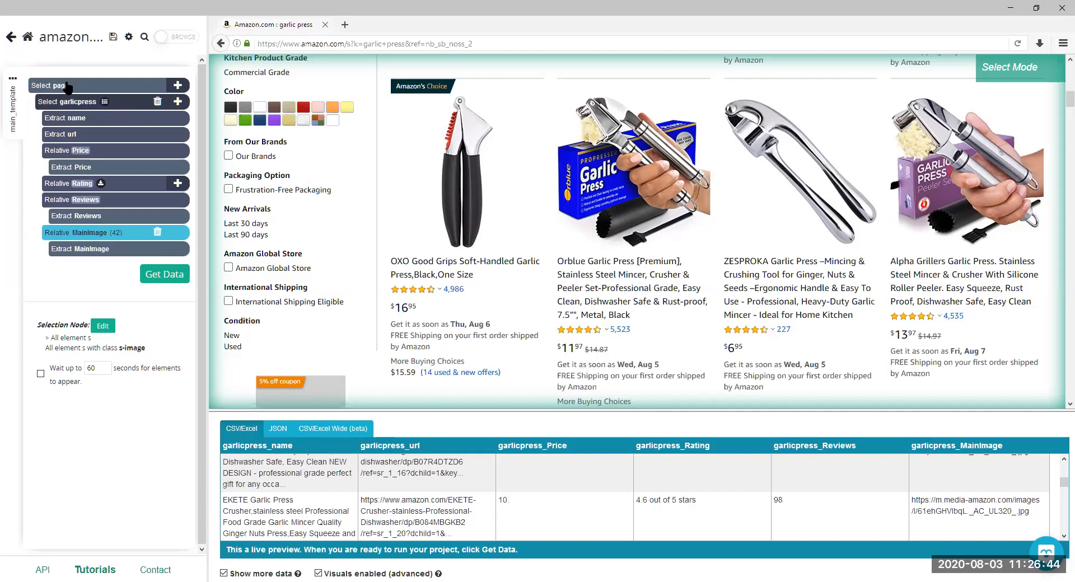
Rename the main_template template as SERP_garlicpress
{"action": "left_click", "coordinate": [14, 79]}
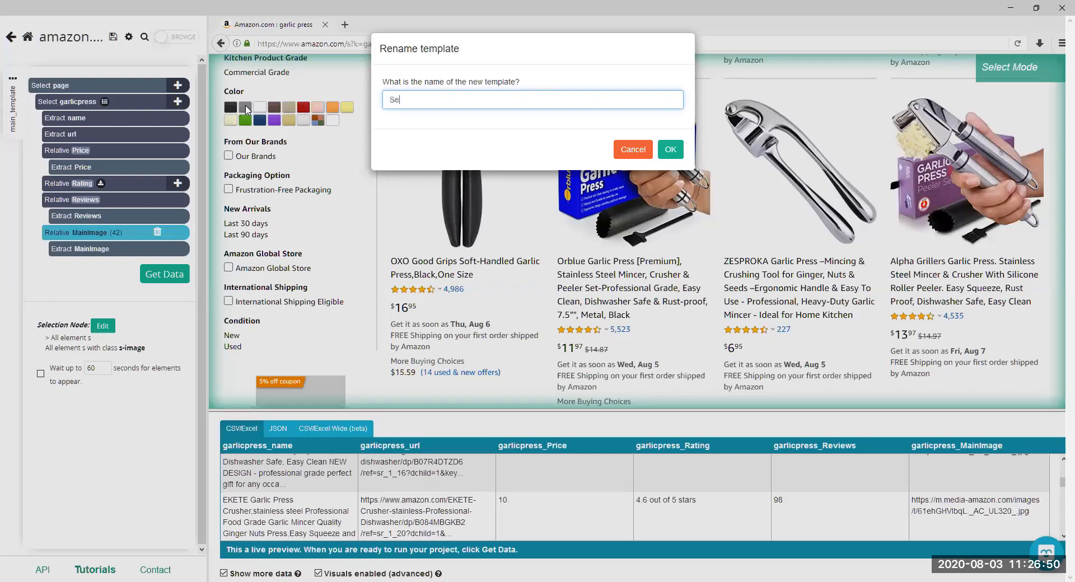
{"action": "key", "text": "BackSpace"}
{"action": "type", "text": "ERP_garlicpress"}
{"action": "key", "text": "Return"}
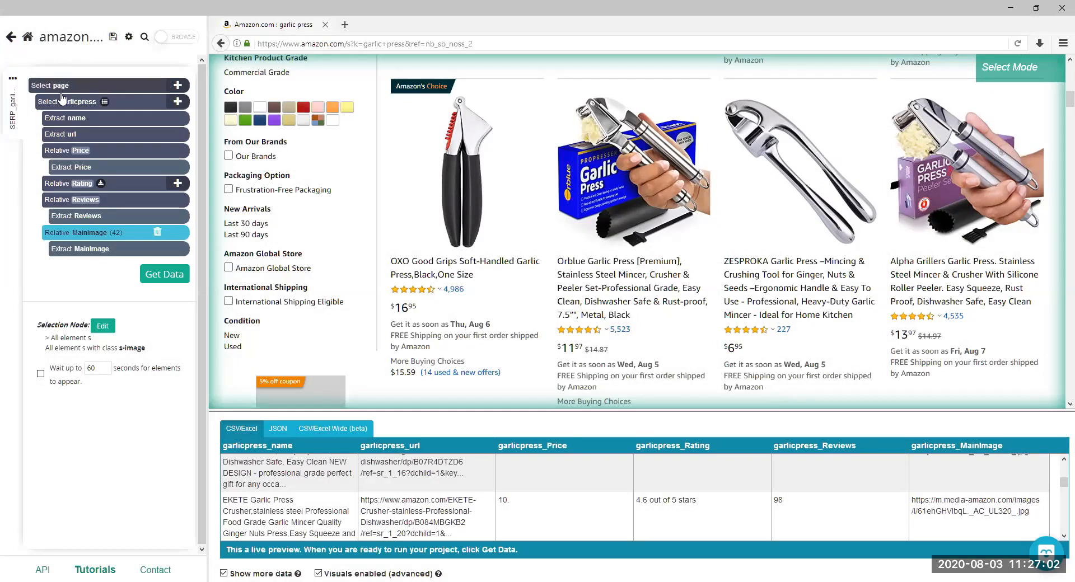
Add a Click command on each garlicpress item, declare it not a next page button, and create the new template PDP_garlicpress for it
{"action": "left_click", "coordinate": [177, 102]}
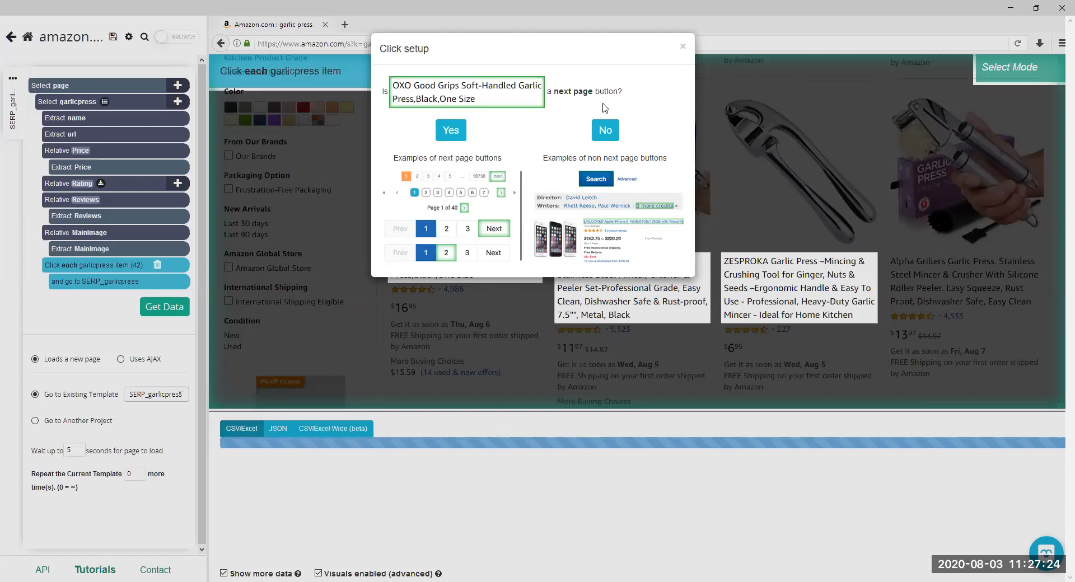
{"action": "left_click", "coordinate": [605, 130]}
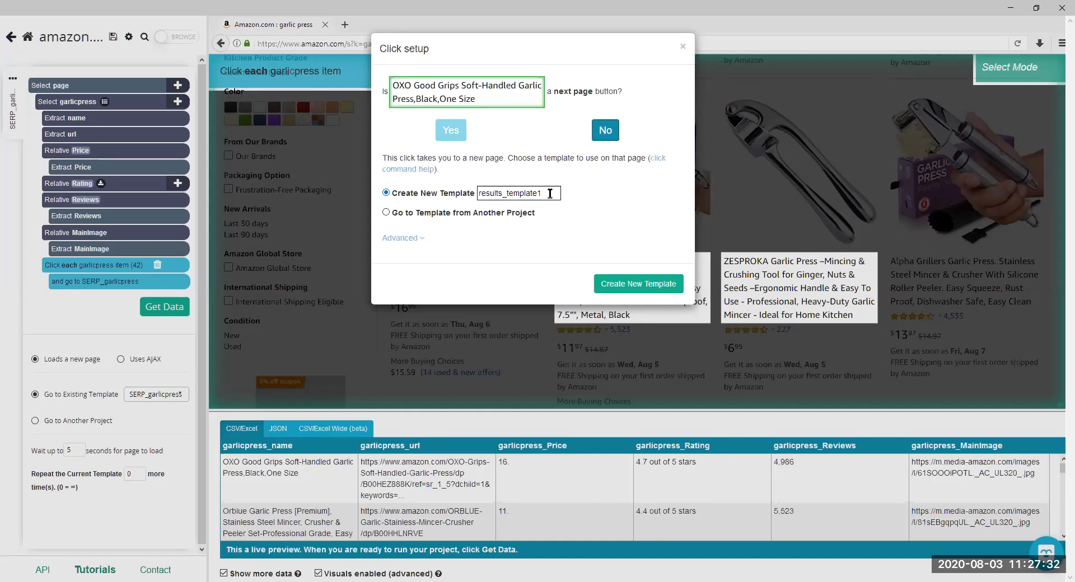
{"action": "left_click_drag", "start_coordinate": [550, 193], "coordinate": [475, 197]}
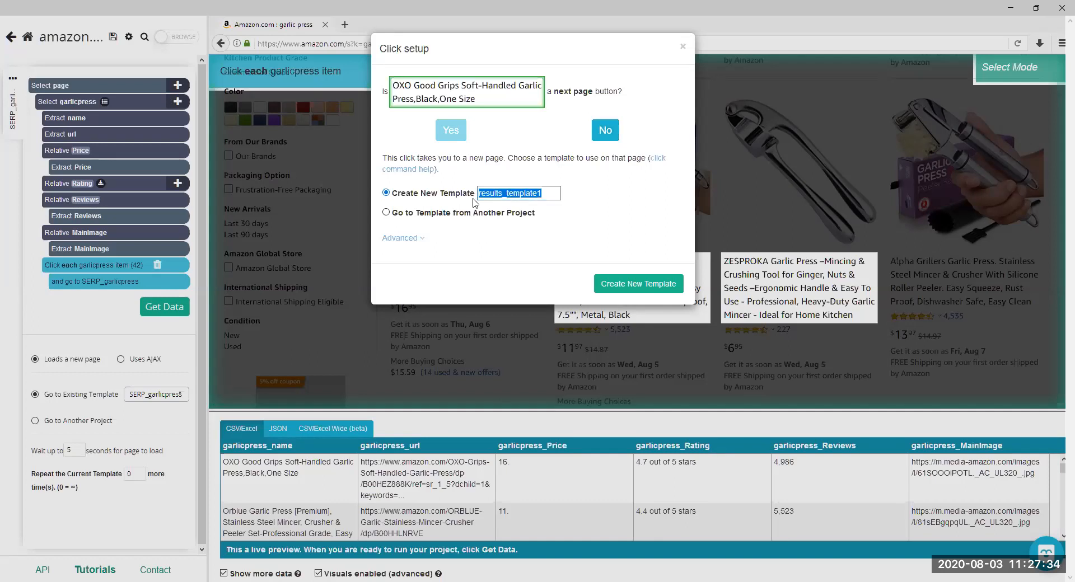
{"action": "type", "text": "PDP_"}
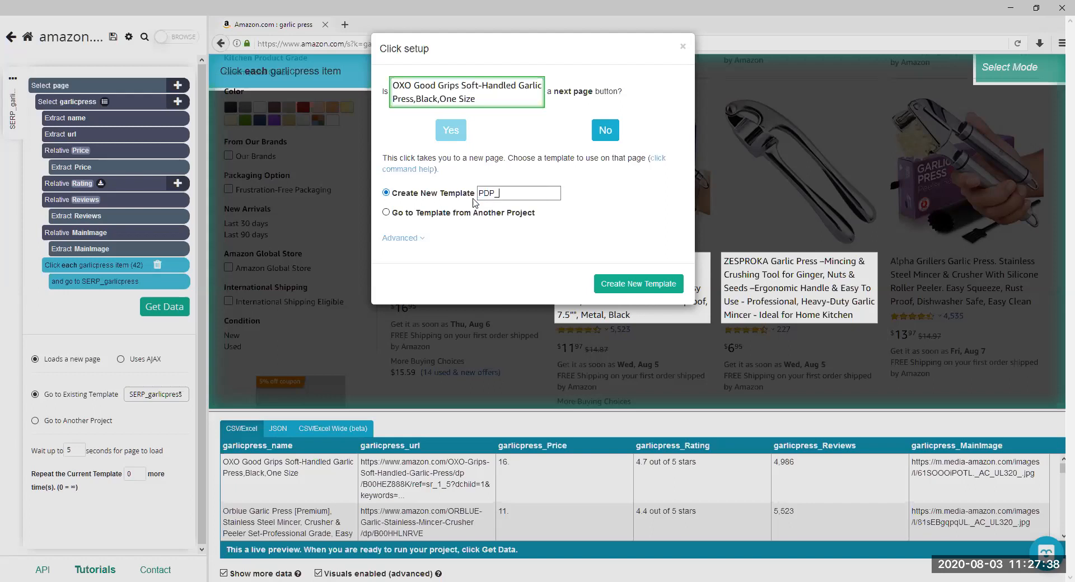
{"action": "type", "text": "garlicpress"}
{"action": "left_click", "coordinate": [628, 285]}
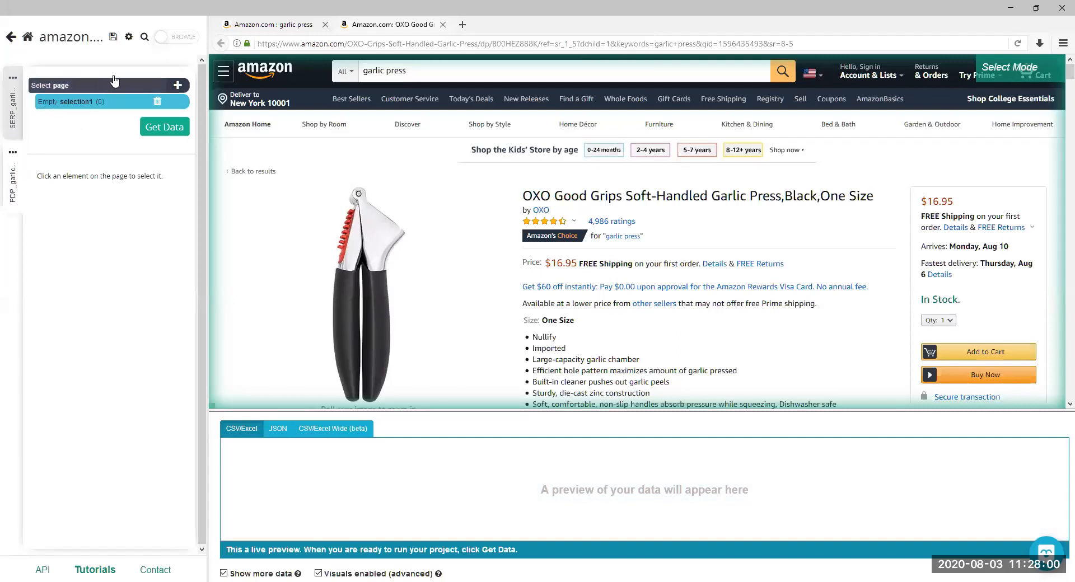
Select all attribute labels in the product page's Technical Details and Additional Information tables, including ASIN and Manufacturer
{"action": "scroll", "coordinate": [535, 205], "scroll_direction": "down", "scroll_amount": 15}
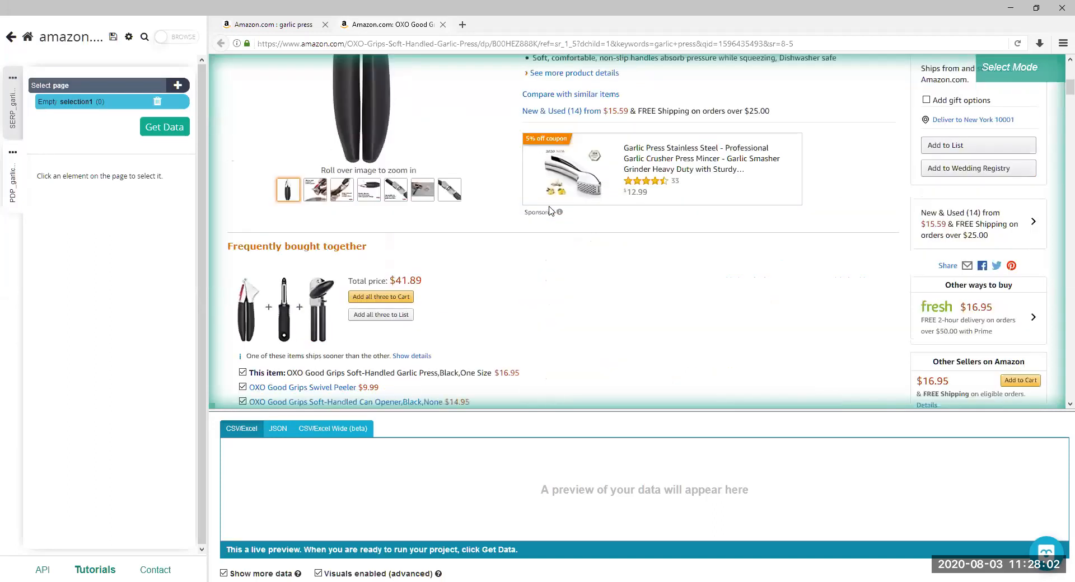
{"action": "scroll", "coordinate": [550, 210], "scroll_direction": "down", "scroll_amount": 15}
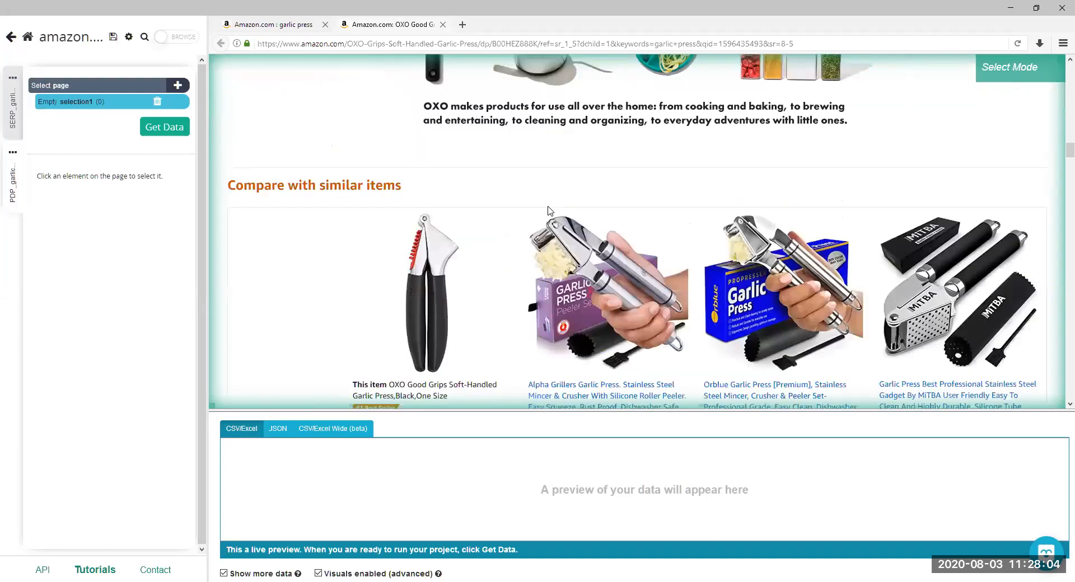
{"action": "scroll", "coordinate": [550, 210], "scroll_direction": "down", "scroll_amount": 3}
{"action": "scroll", "coordinate": [480, 197], "scroll_direction": "up", "scroll_amount": 2}
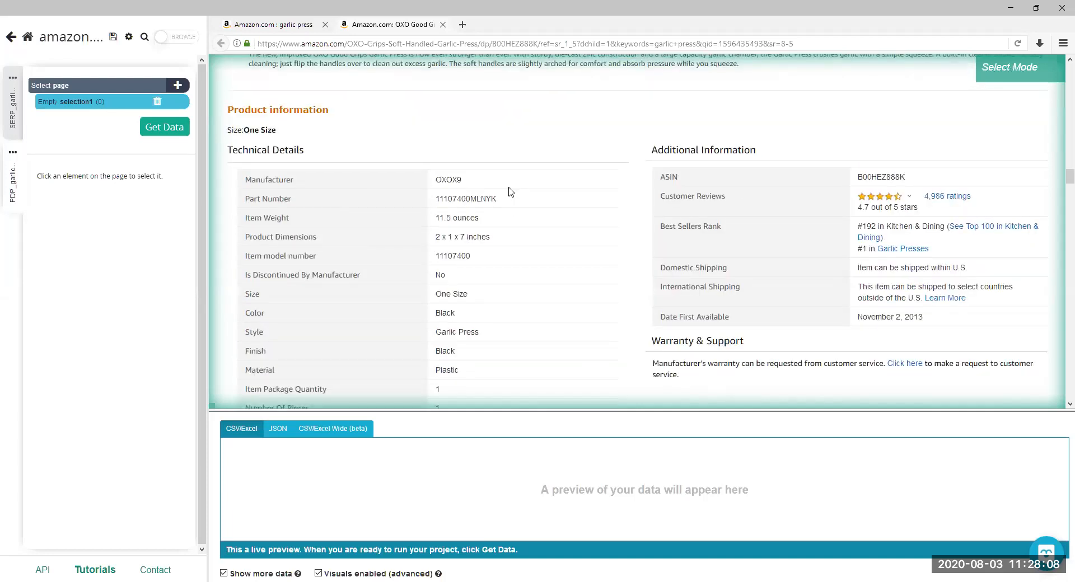
{"action": "scroll", "coordinate": [521, 183], "scroll_direction": "down", "scroll_amount": 1}
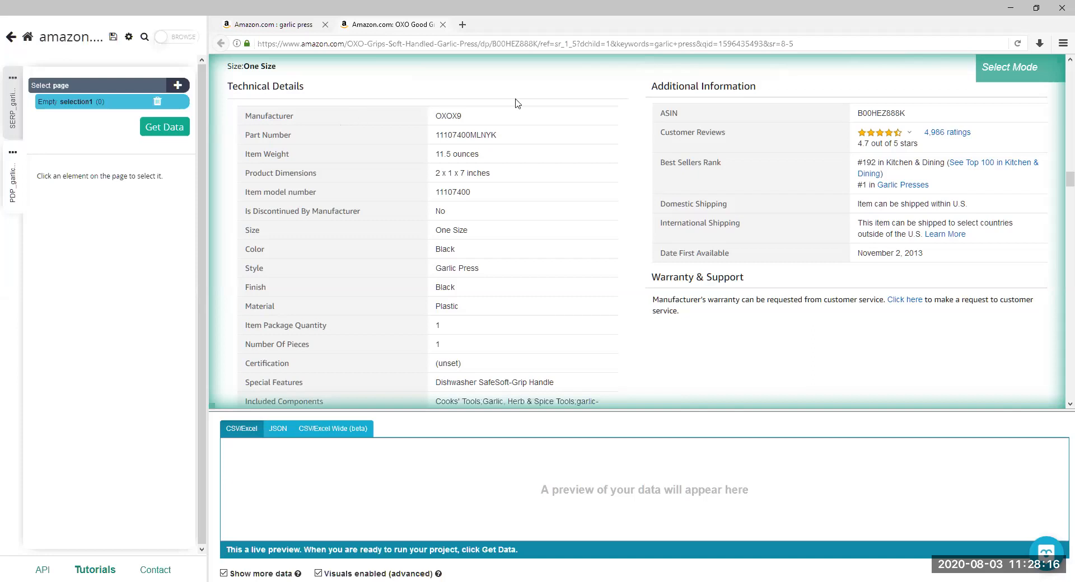
{"action": "left_click", "coordinate": [675, 111]}
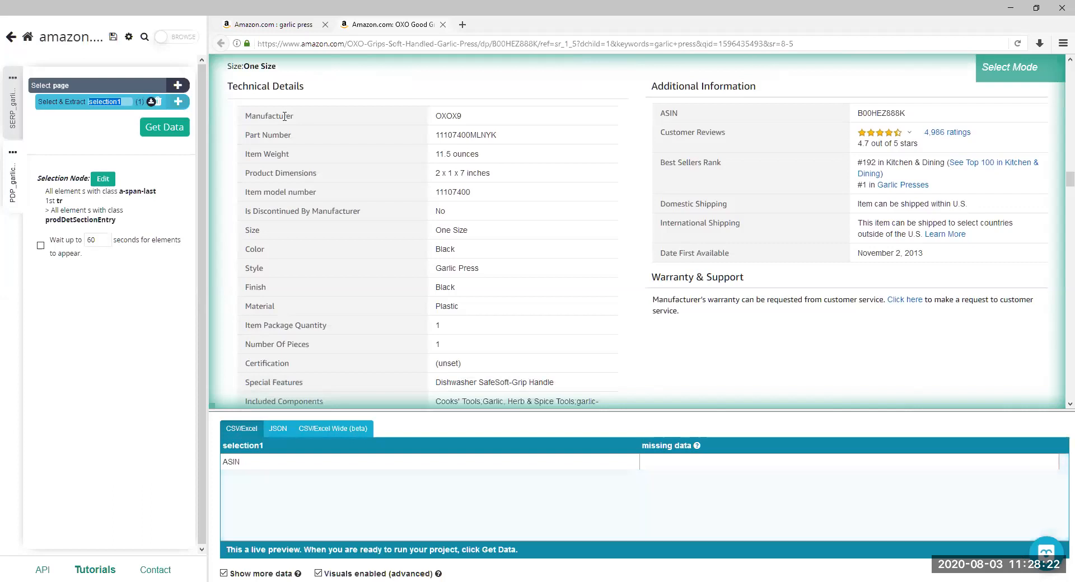
{"action": "left_click", "coordinate": [285, 116]}
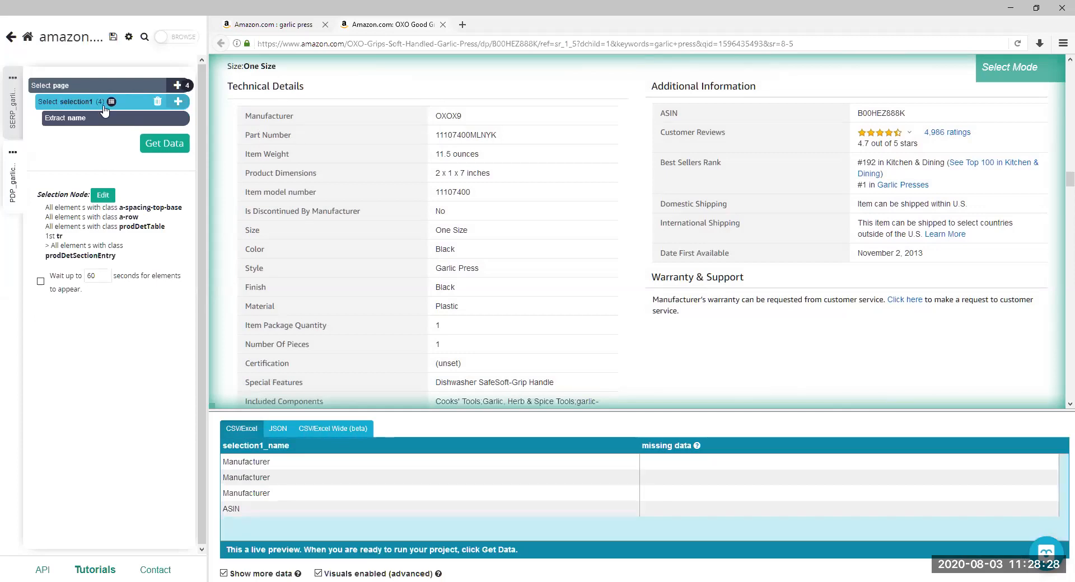
{"action": "left_click", "coordinate": [595, 155]}
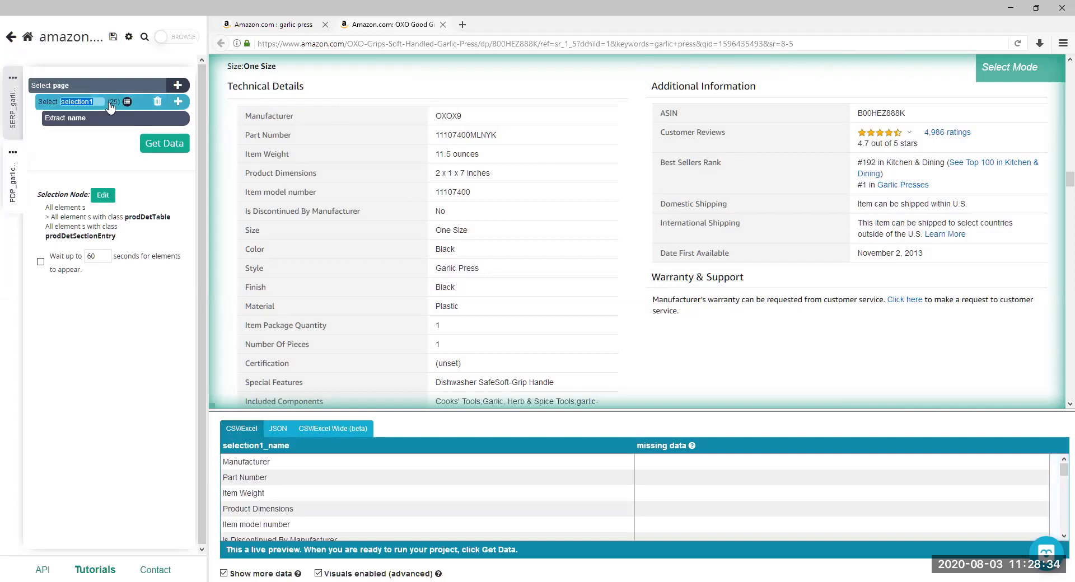
Rename the selection of attribute labels as Labels and delete its new-entry command together with the name extraction
{"action": "type", "text": "Labels"}
{"action": "key", "text": "Return"}
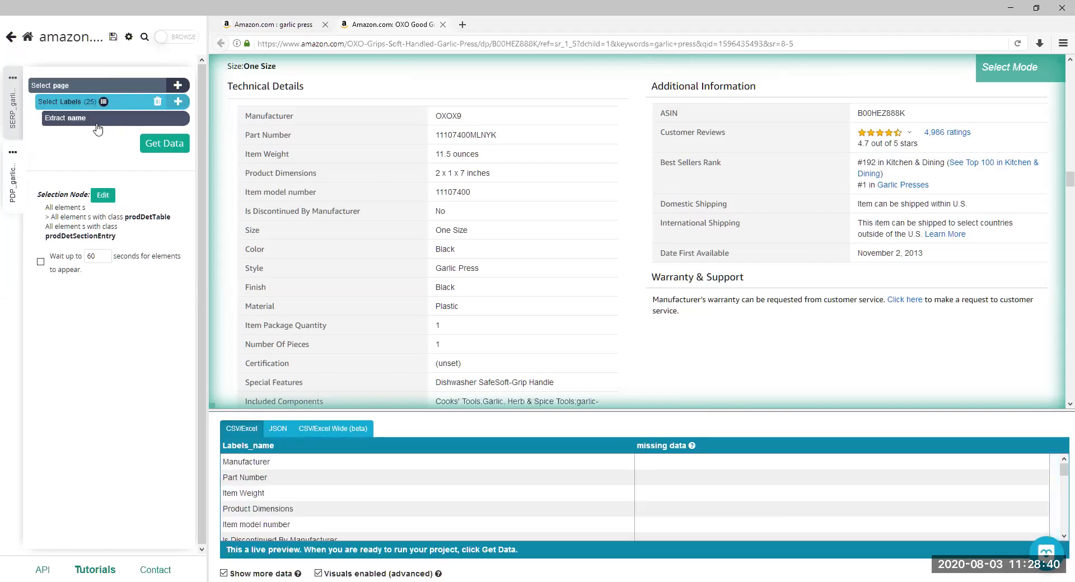
{"action": "left_click", "coordinate": [12, 114]}
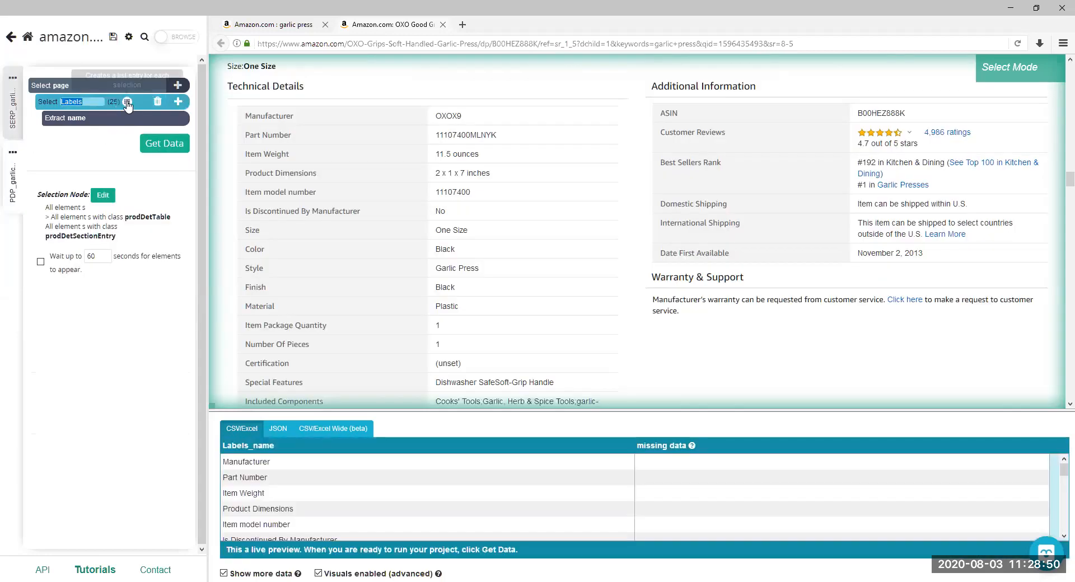
{"action": "left_click", "coordinate": [128, 102]}
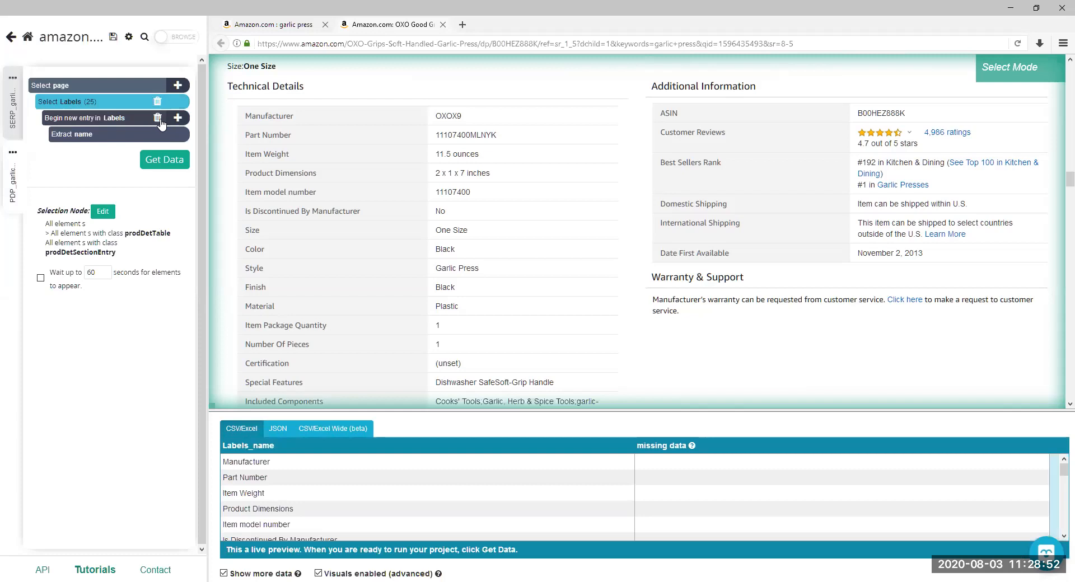
{"action": "left_click", "coordinate": [157, 118]}
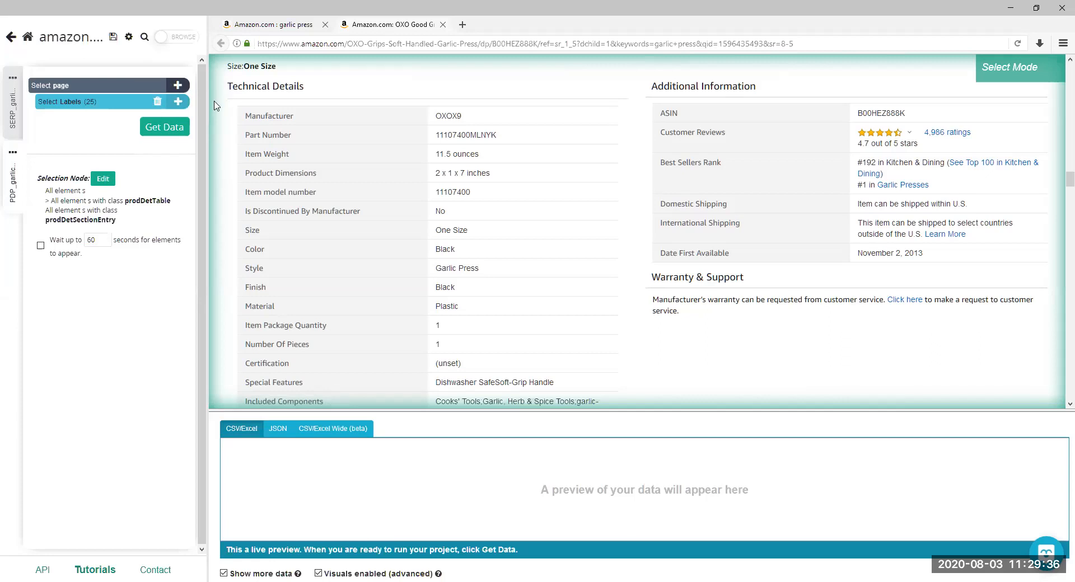
Add a Conditional command under Labels with the expression $e.text.contains("ASIN")
{"action": "left_click", "coordinate": [177, 102]}
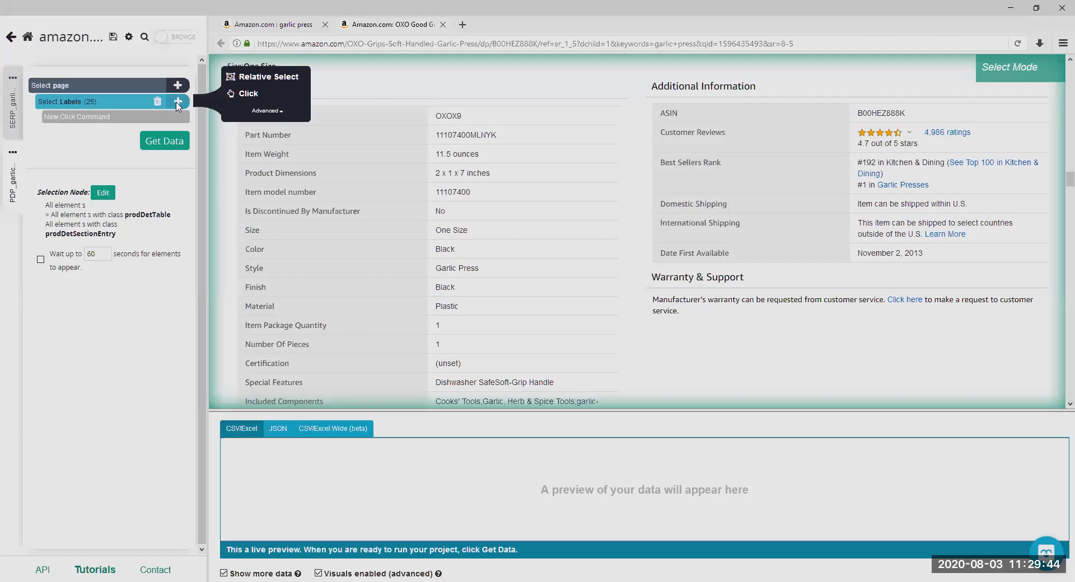
{"action": "left_click", "coordinate": [273, 113]}
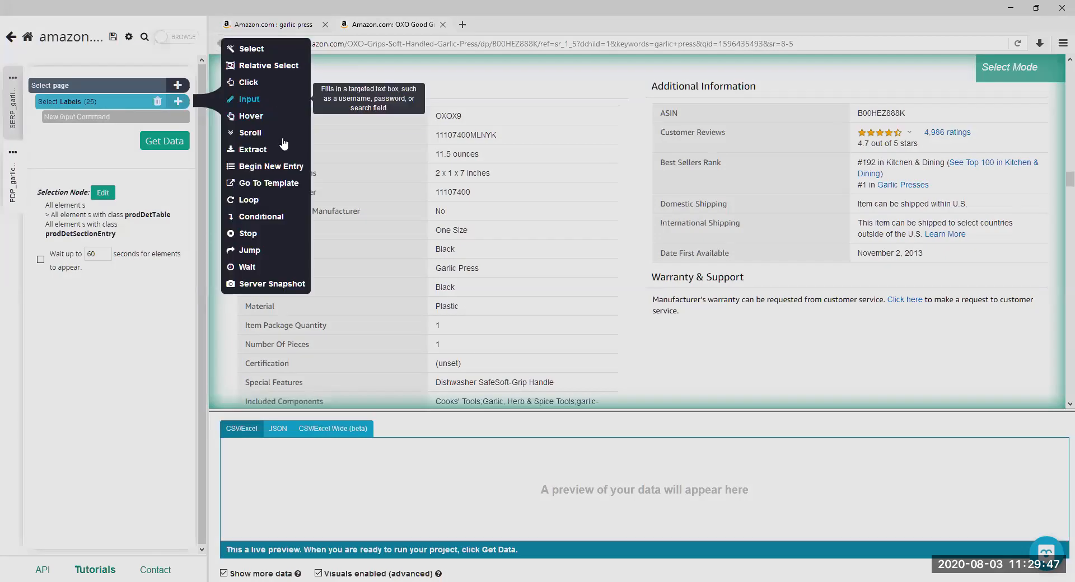
{"action": "left_click", "coordinate": [274, 223]}
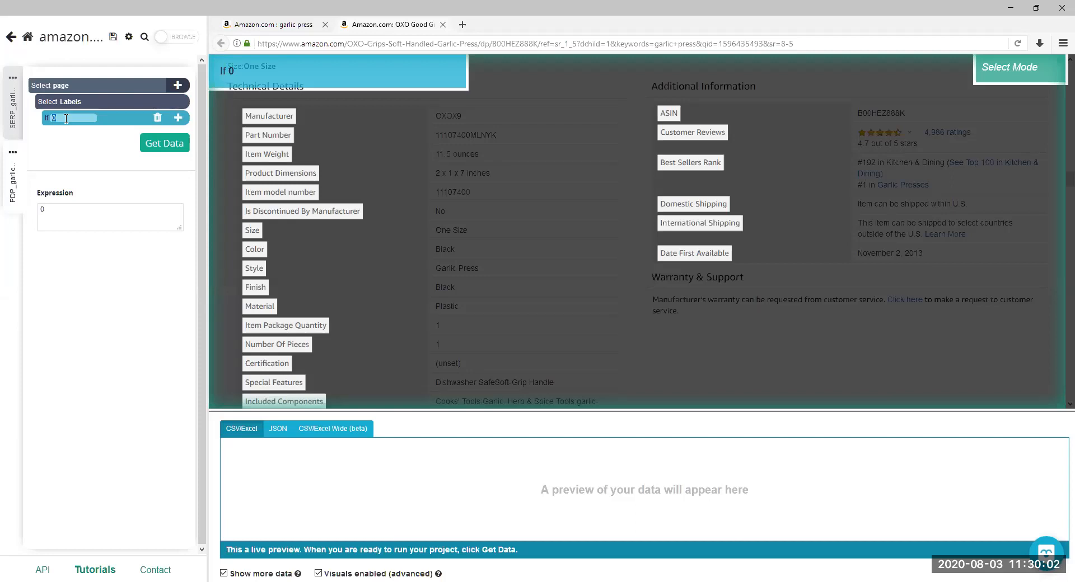
{"action": "type", "text": "$e"}
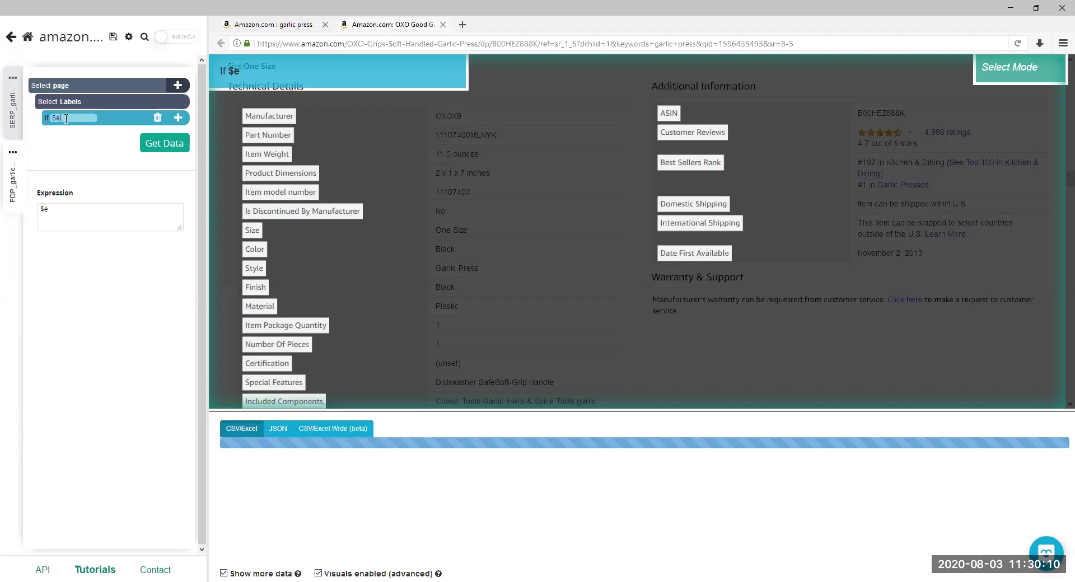
{"action": "type", "text": ".text.contains"}
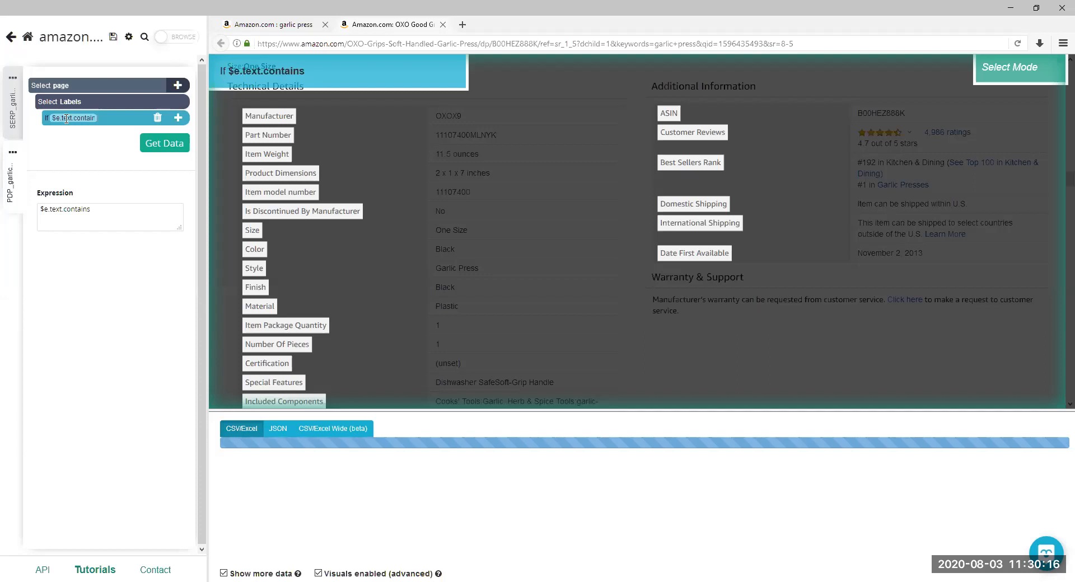
{"action": "key", "text": "alt+Tab"}
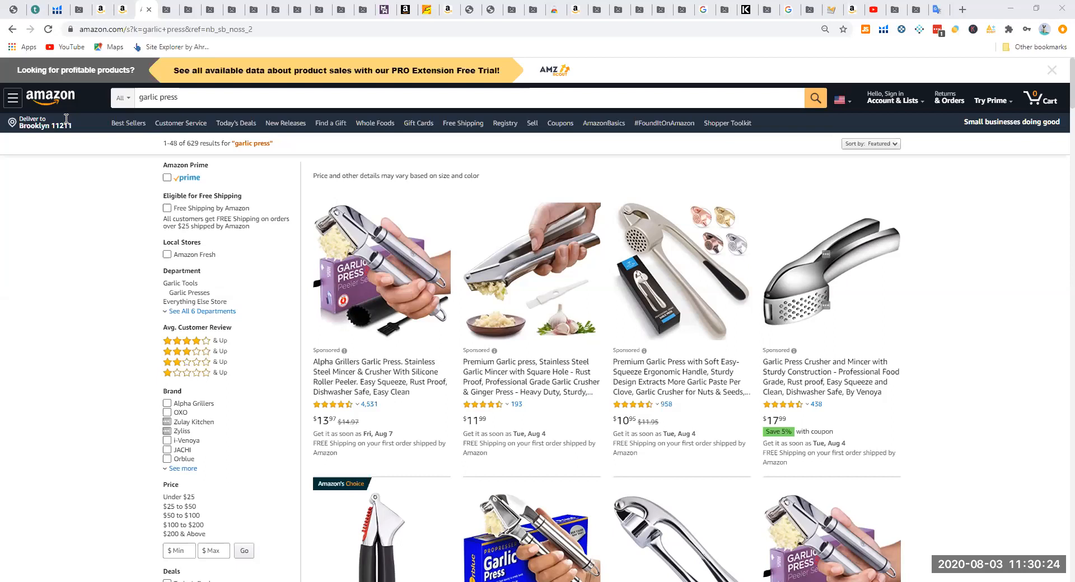
{"action": "key", "text": "alt+Tab"}
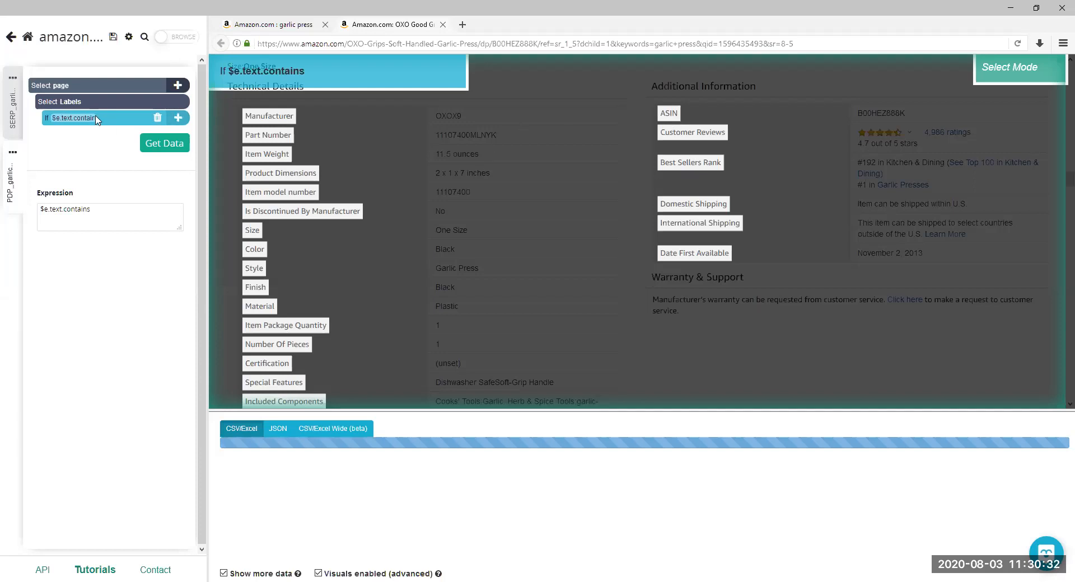
{"action": "type", "text": "s(\""}
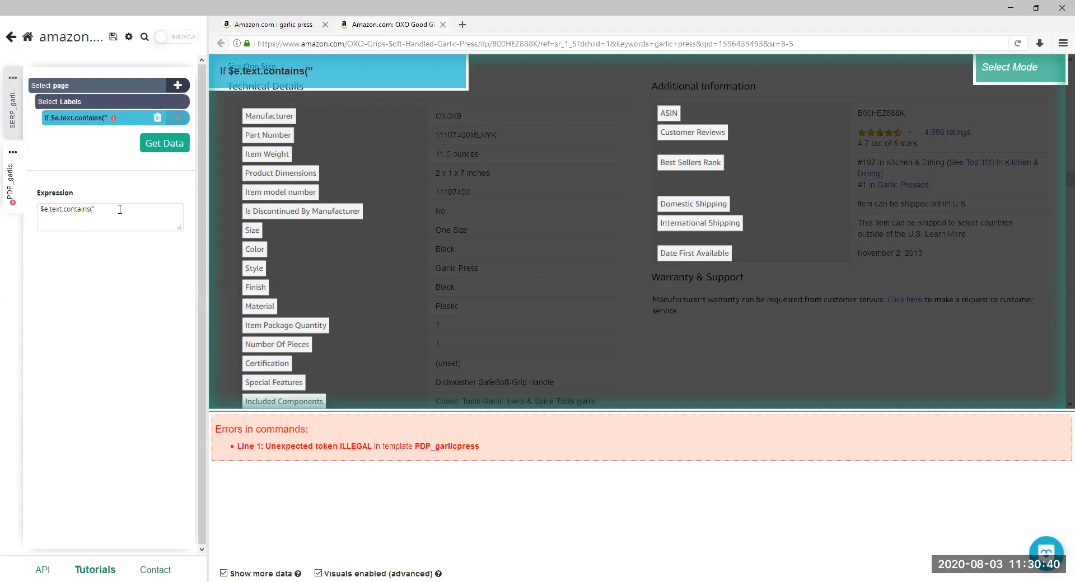
{"action": "type", "text": "ASIN\""}
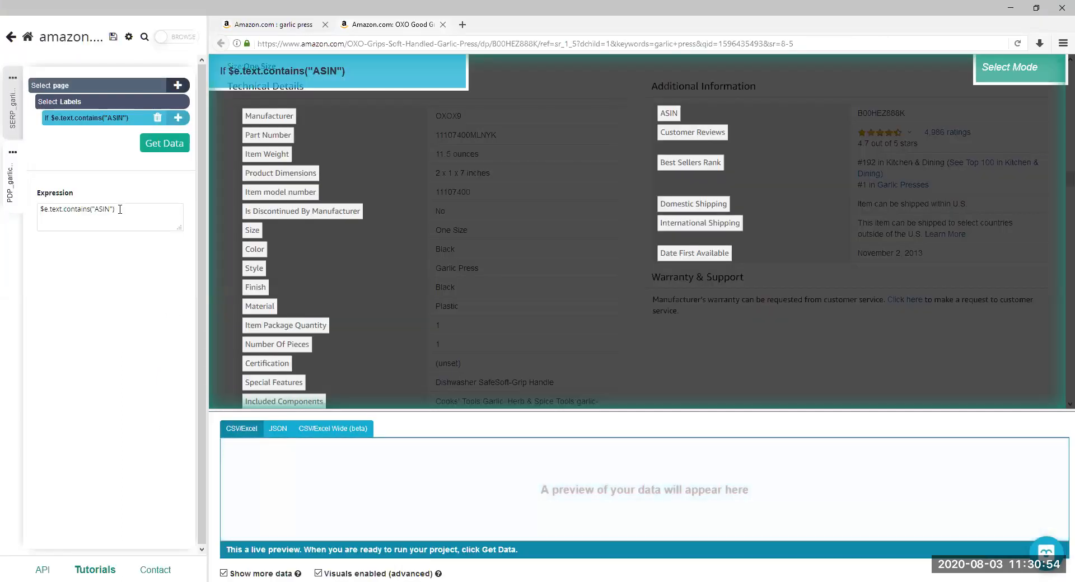
Add a Relative Select under the ASIN condition linking the ASIN label to its value, and name it ASIN
{"action": "left_click", "coordinate": [178, 118]}
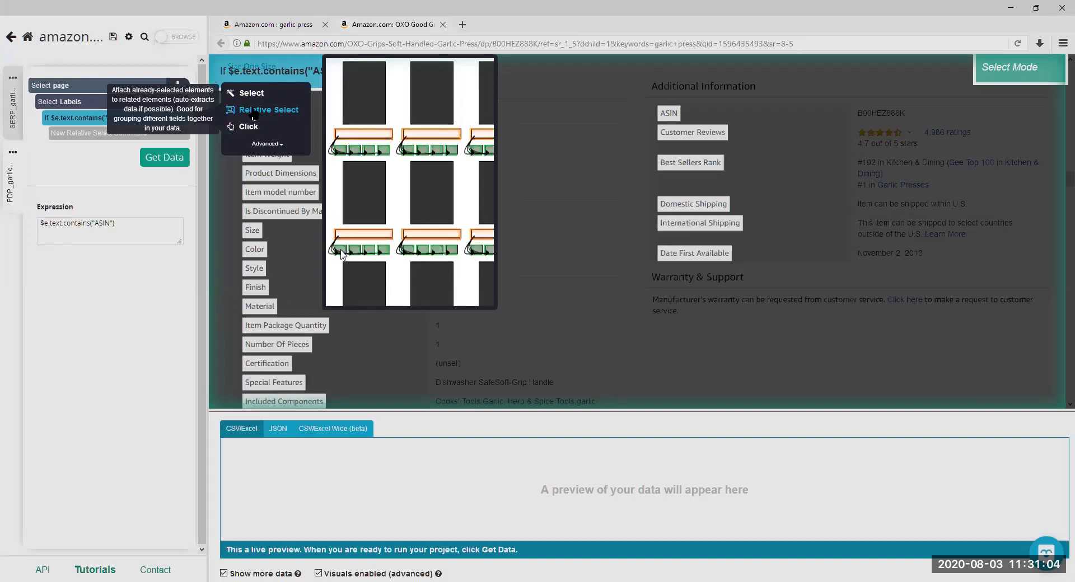
{"action": "left_click", "coordinate": [253, 111]}
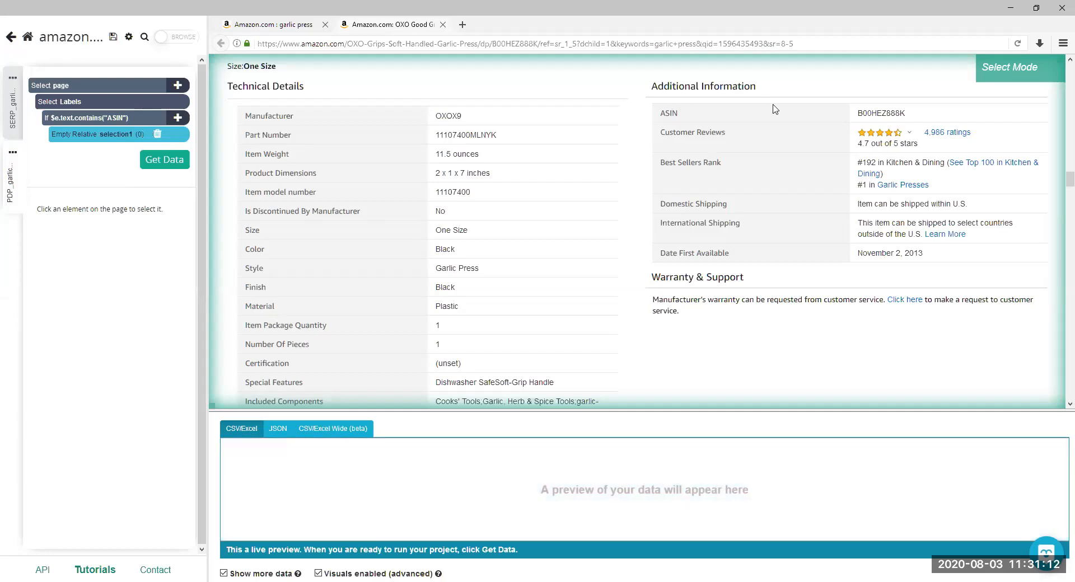
{"action": "left_click", "coordinate": [880, 112]}
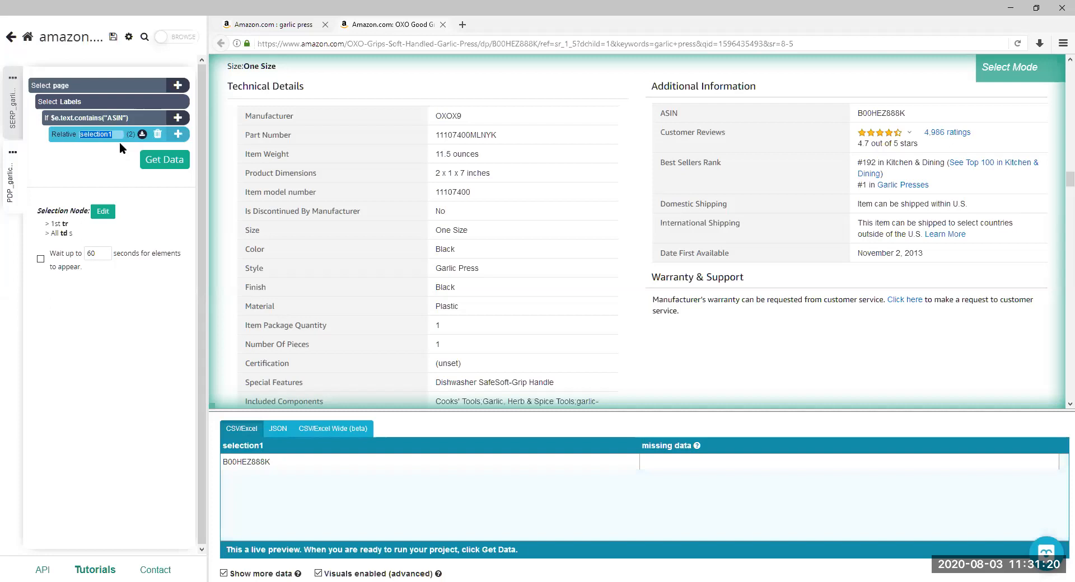
{"action": "type", "text": "ASIN"}
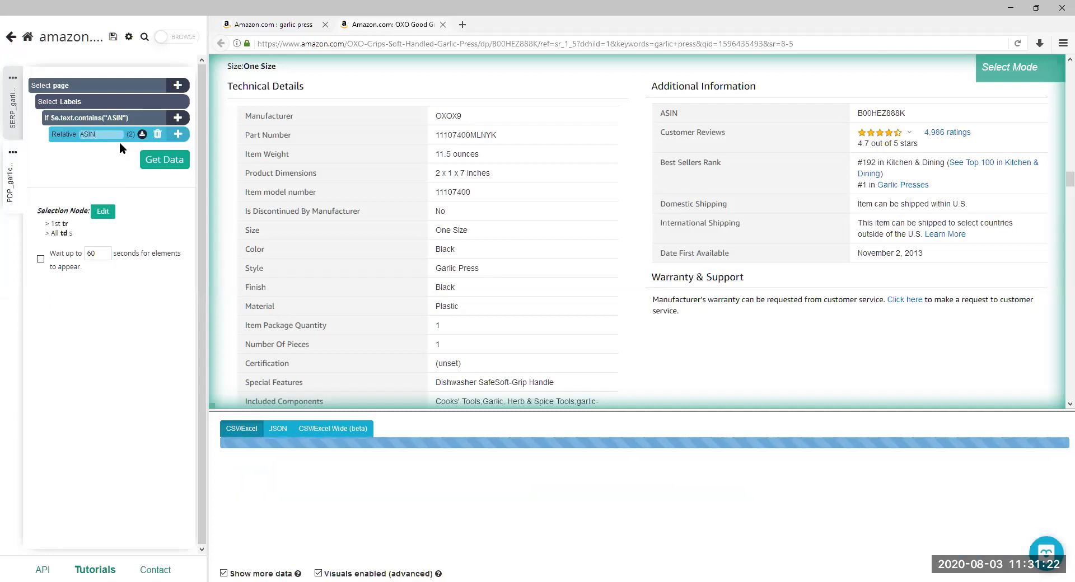
{"action": "key", "text": "Return"}
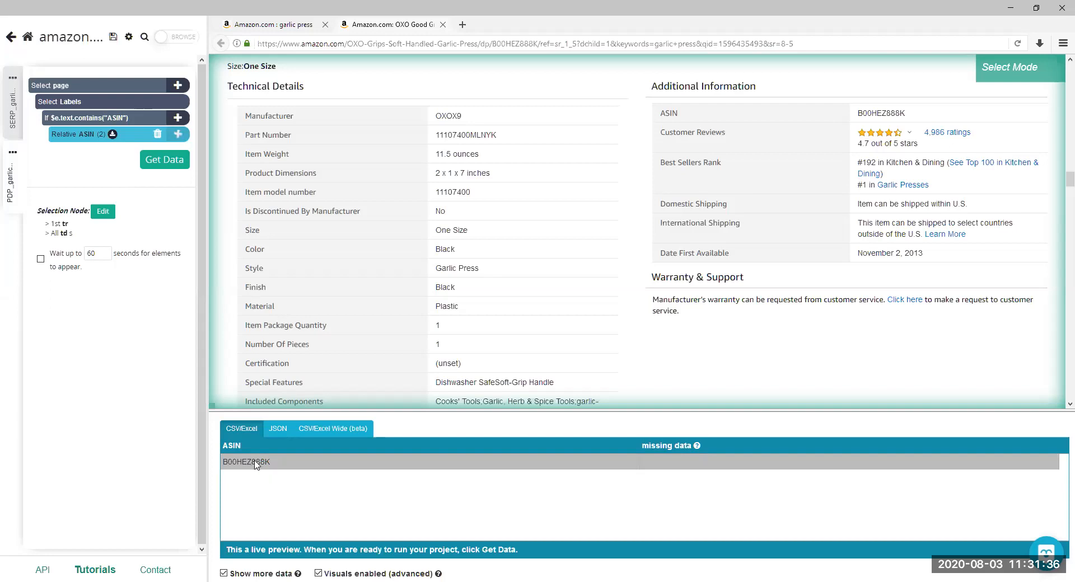
Add a Conditional command and move it directly under Labels, above the ASIN condition
{"action": "left_click", "coordinate": [178, 118]}
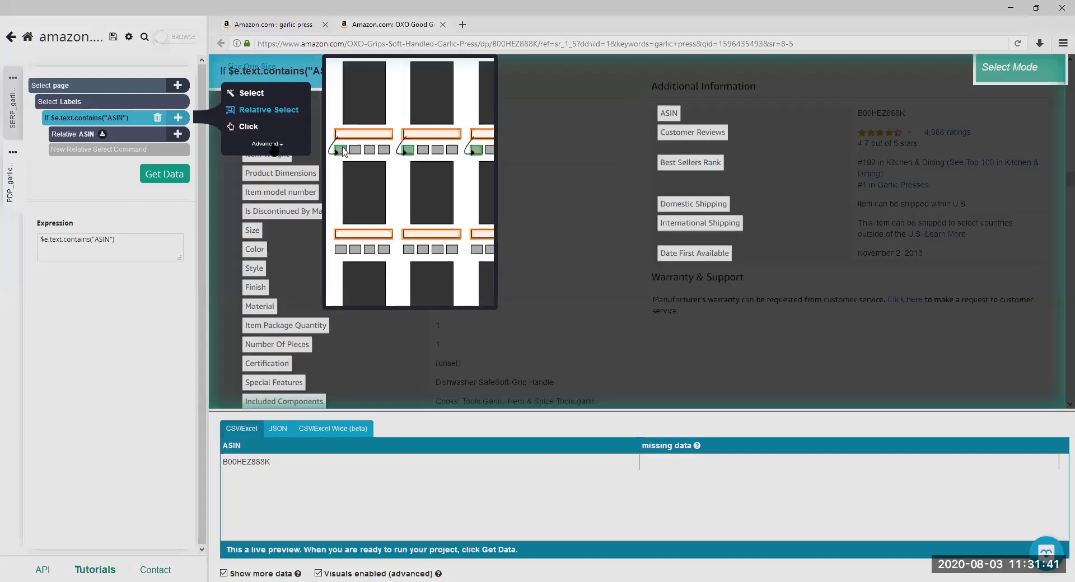
{"action": "left_click", "coordinate": [279, 149]}
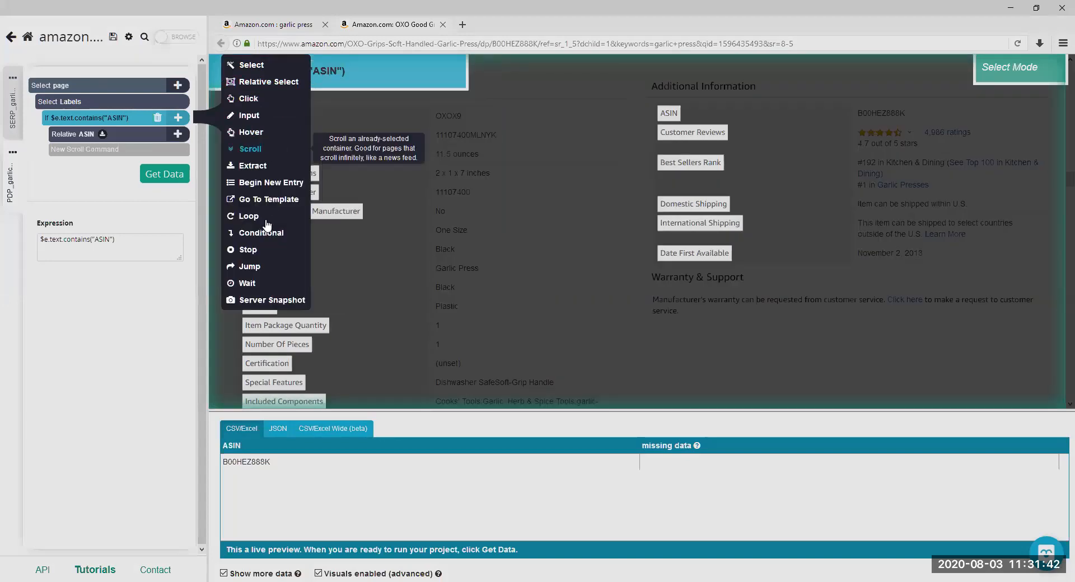
{"action": "left_click", "coordinate": [246, 232]}
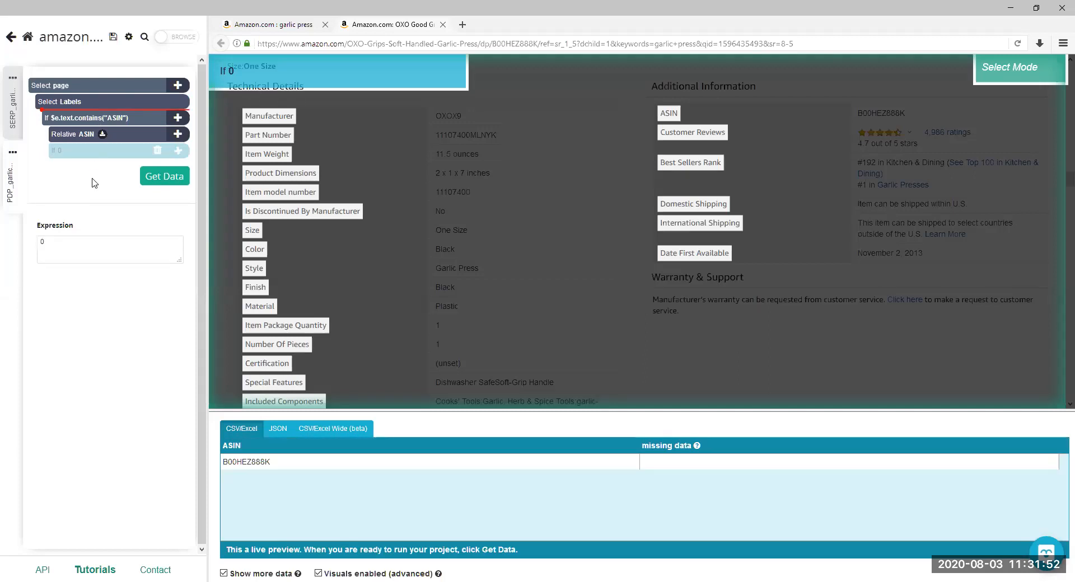
{"action": "left_click_drag", "start_coordinate": [97, 176], "coordinate": [97, 177]}
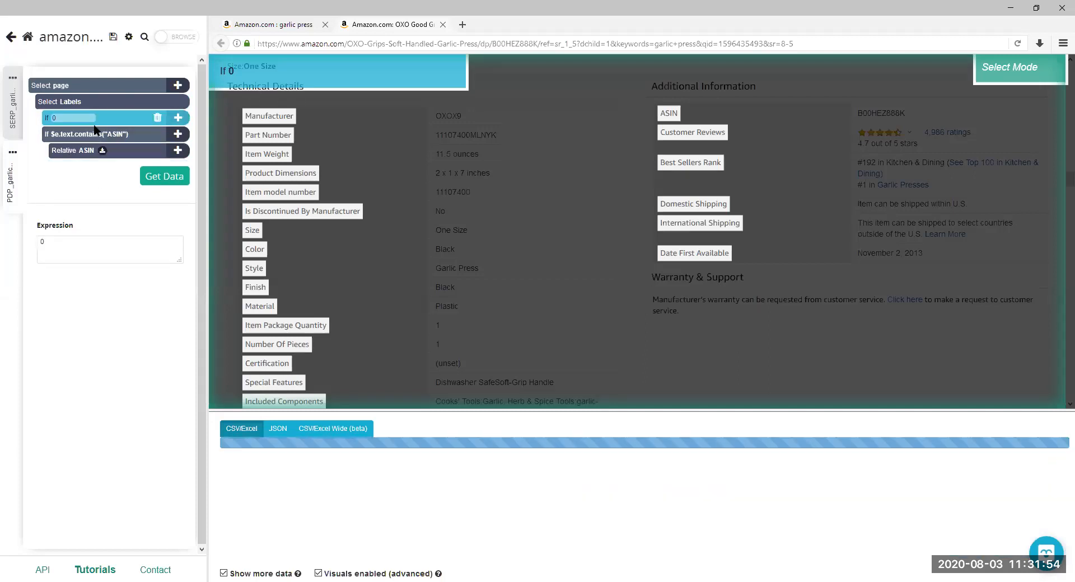
Set the new condition's expression to $e.text.contains(Customer Reviews") and let the unresponsive script continue
{"action": "left_click", "coordinate": [51, 241]}
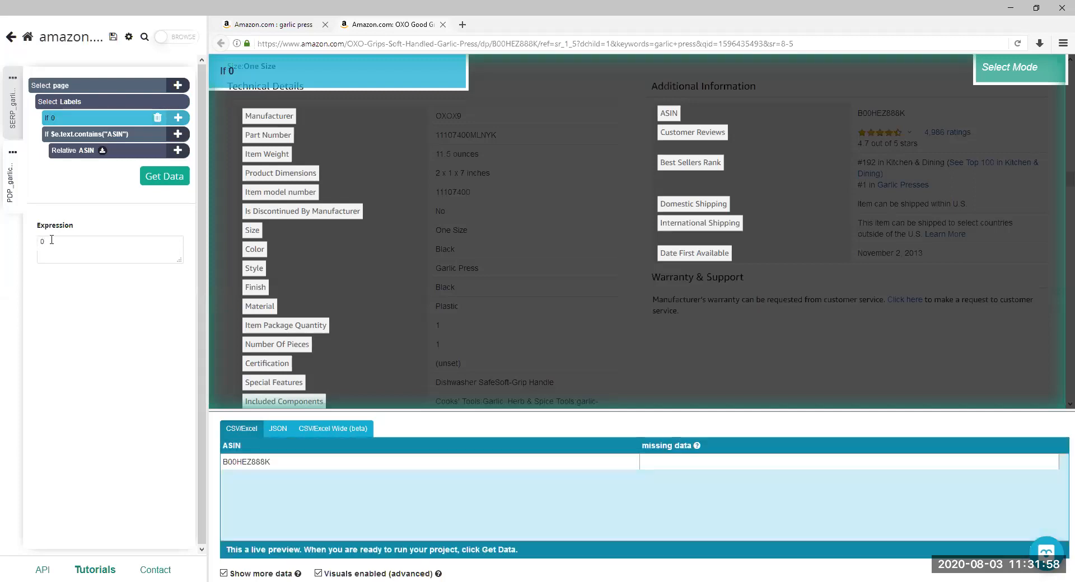
{"action": "key", "text": "BackSpace"}
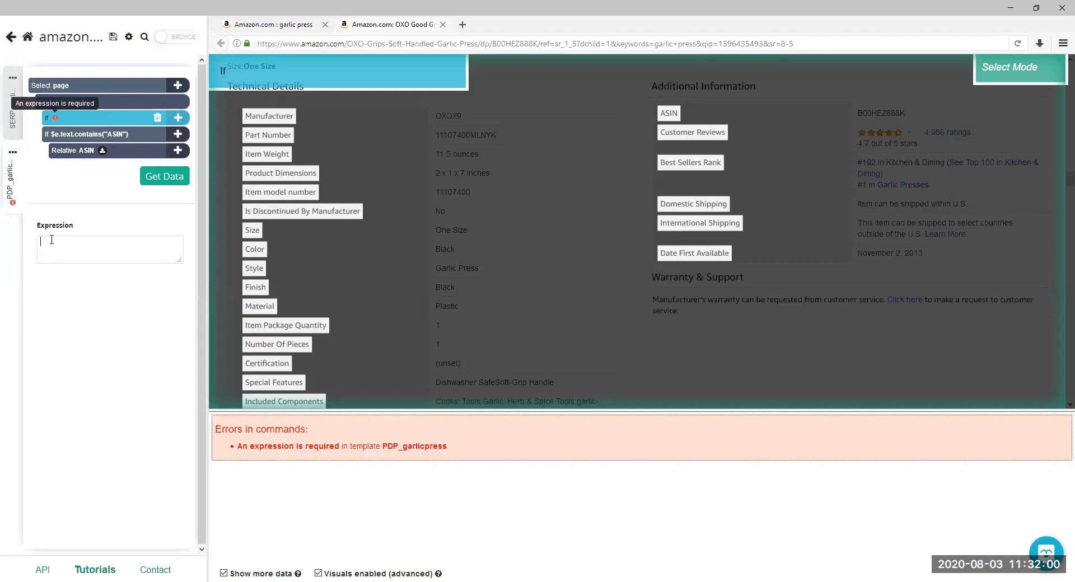
{"action": "type", "text": "$e"}
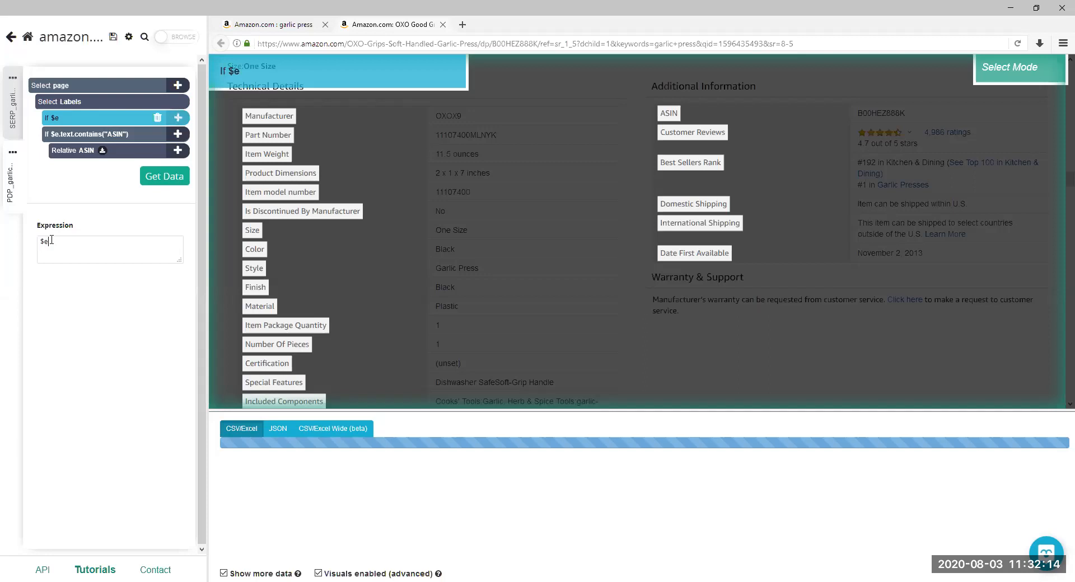
{"action": "type", "text": ".text.contains(Customer"}
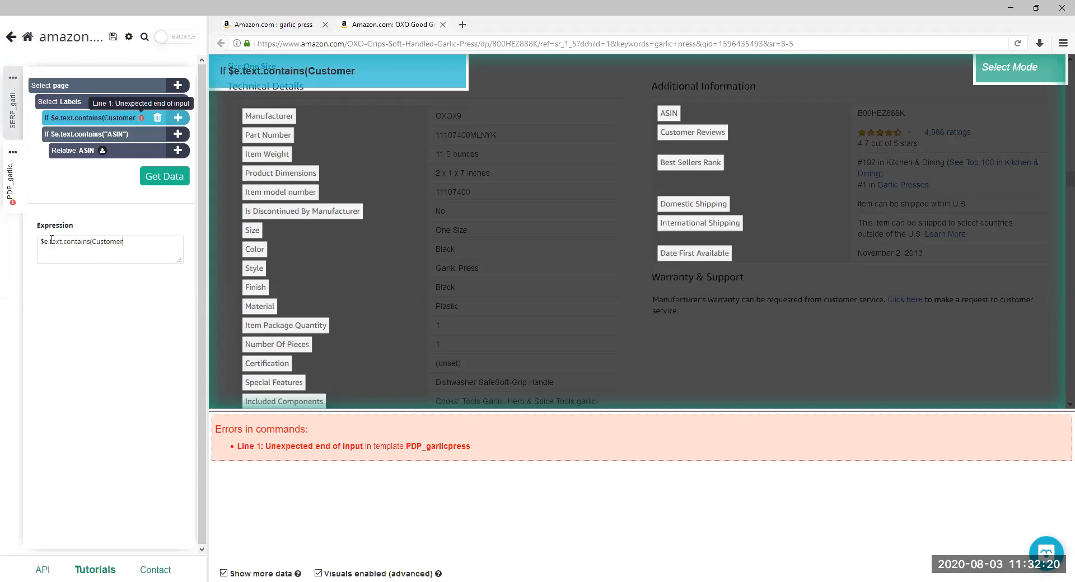
{"action": "key", "text": "alt+Tab"}
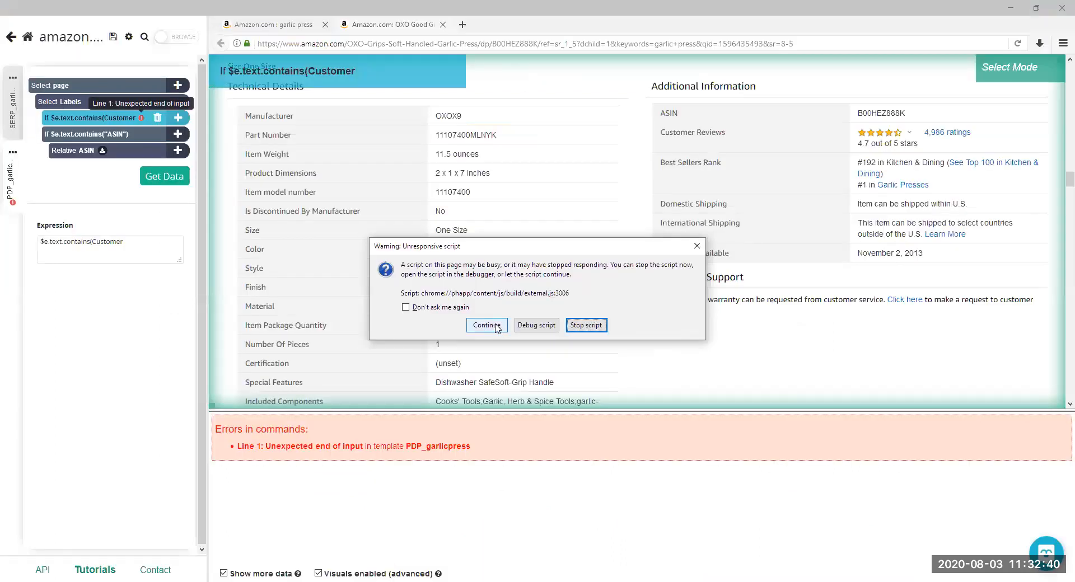
{"action": "left_click", "coordinate": [496, 328]}
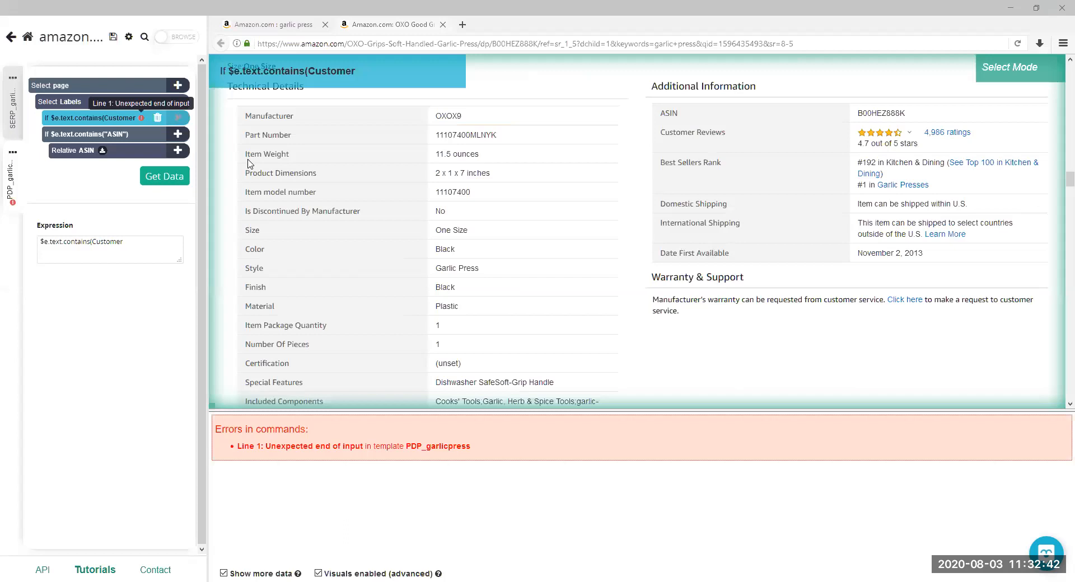
{"action": "left_click", "coordinate": [148, 241]}
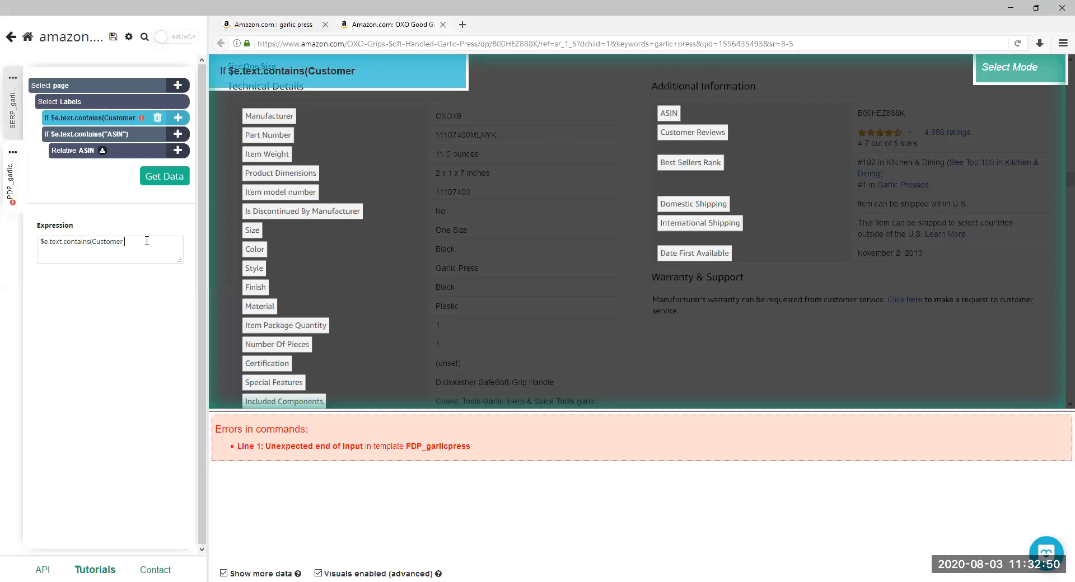
{"action": "type", "text": "Revi"}
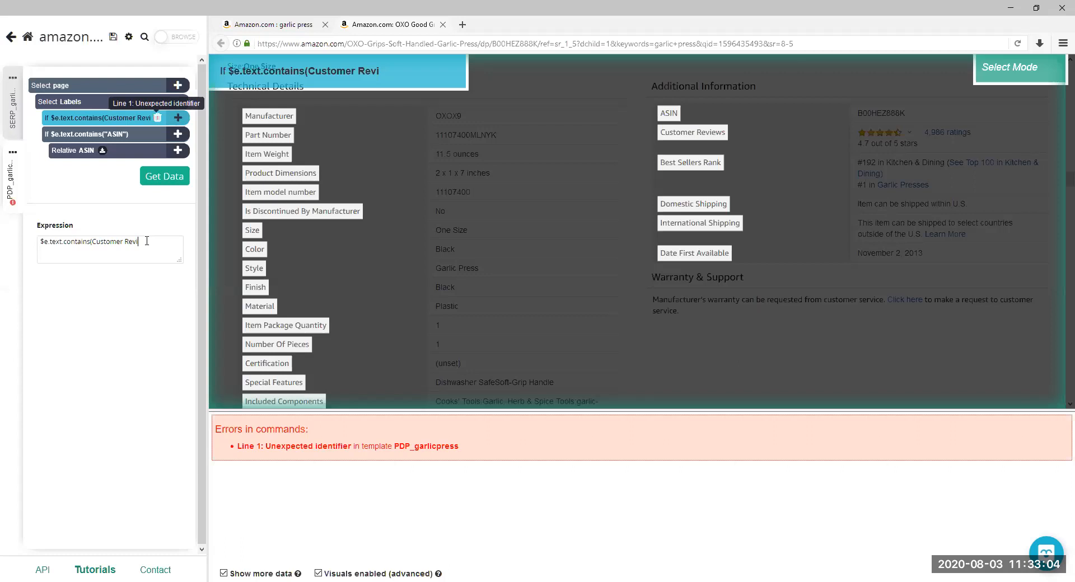
{"action": "type", "text": "ews\")"}
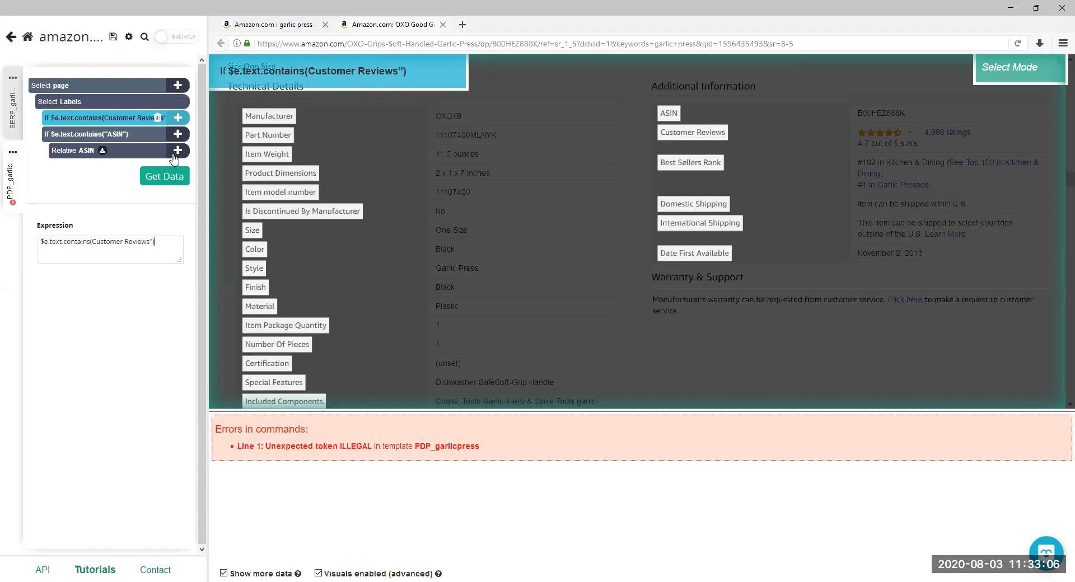
Add a Relative Select under the Customer Reviews condition linking the Customer Reviews label to its ratings-count link, and name it Reviews
{"action": "left_click", "coordinate": [177, 118]}
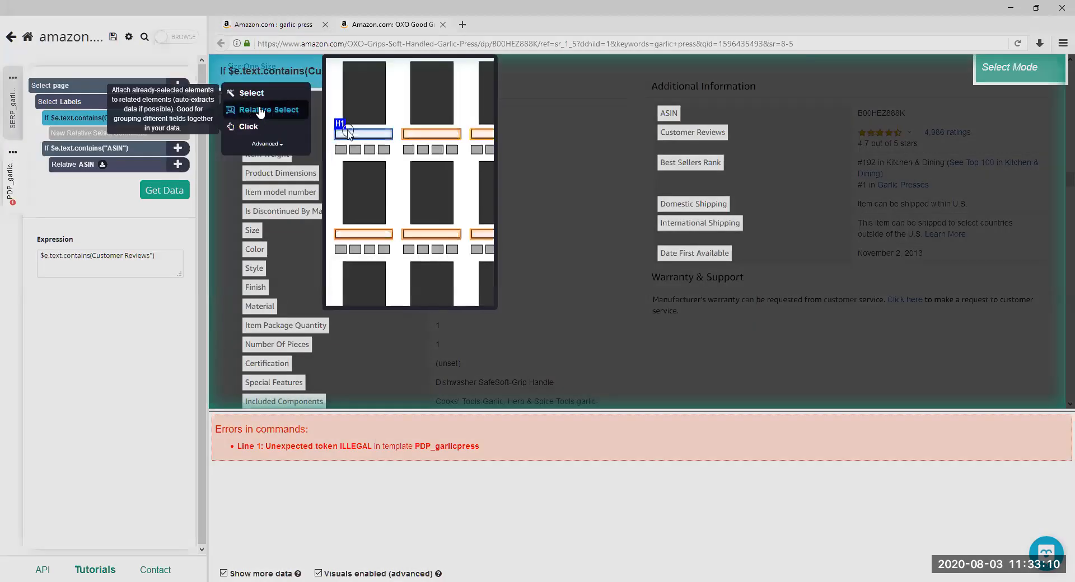
{"action": "left_click", "coordinate": [260, 110]}
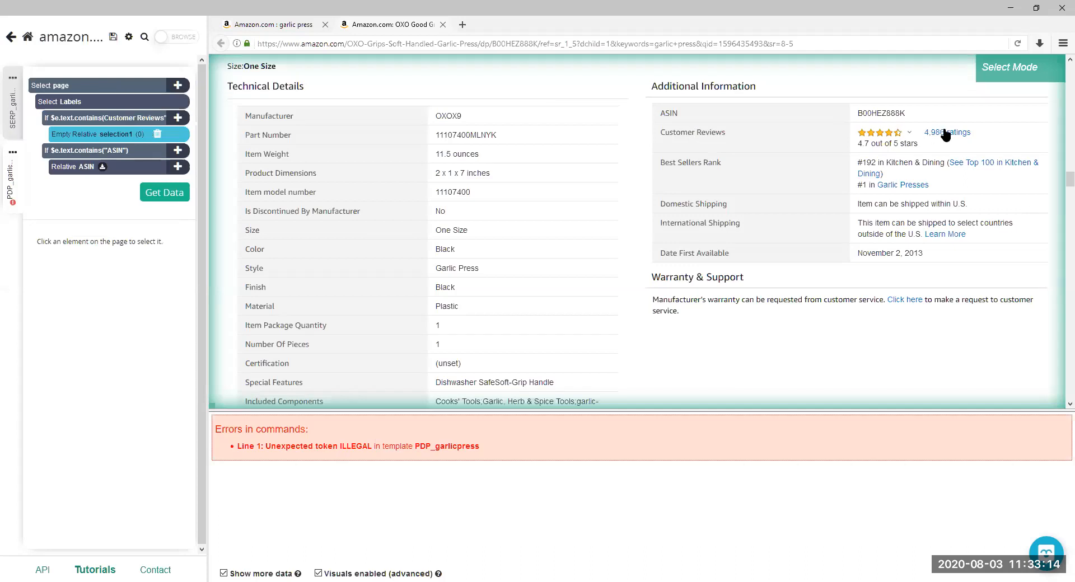
{"action": "left_click", "coordinate": [902, 144]}
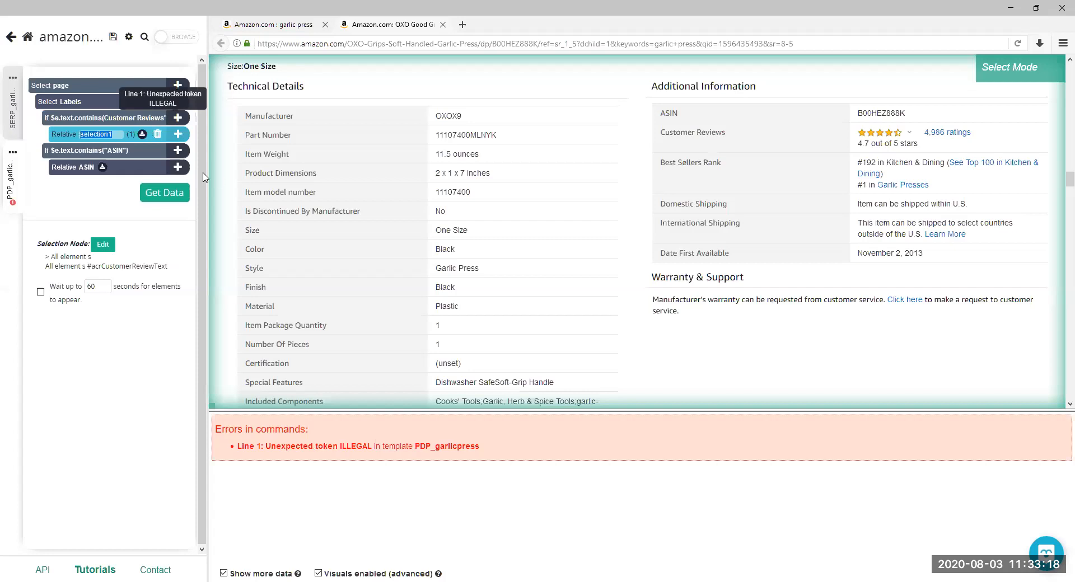
{"action": "type", "text": "Reviews"}
{"action": "key", "text": "Return"}
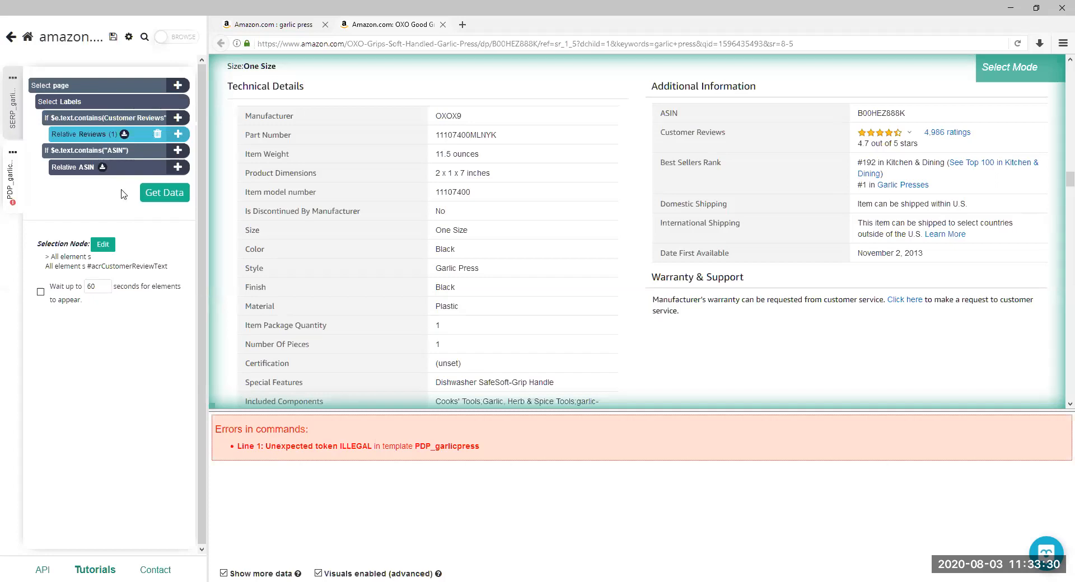
Correct the condition's expression to $e.text.contains("Customer Reviews") and delete the Reviews_url extraction from the Reviews selection
{"action": "left_click", "coordinate": [102, 122]}
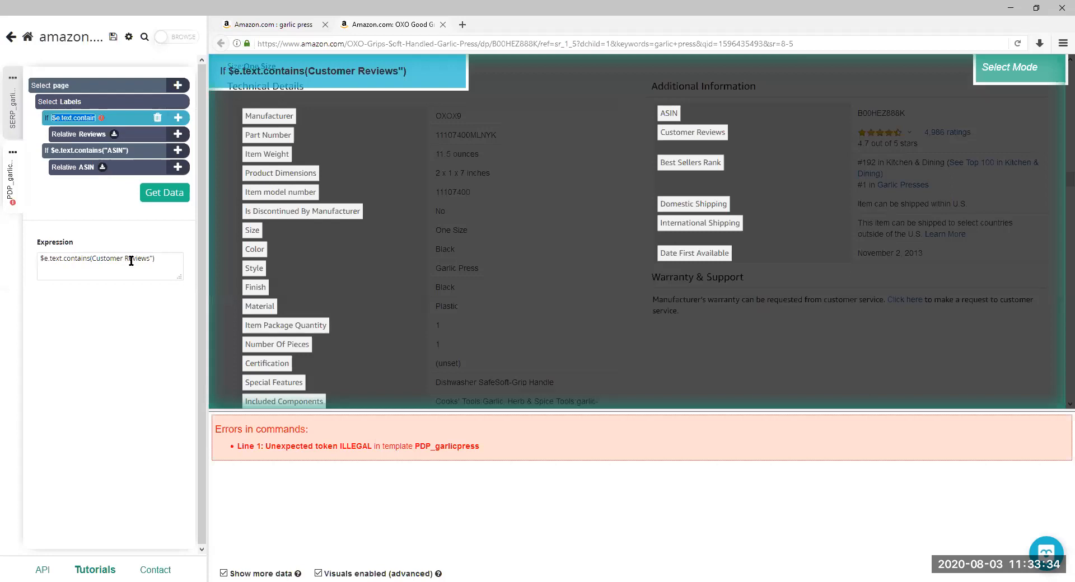
{"action": "left_click", "coordinate": [92, 259]}
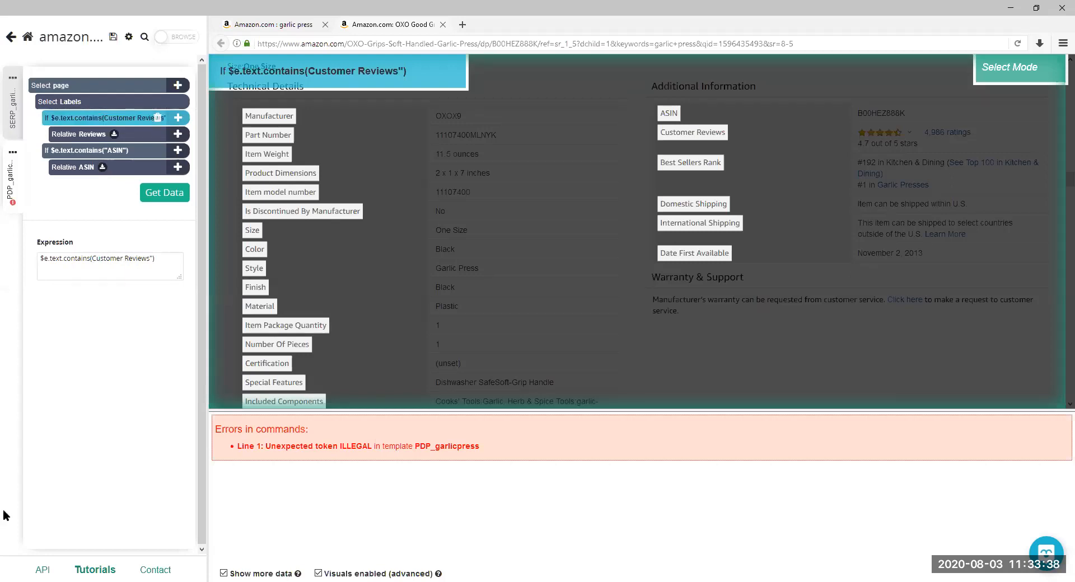
{"action": "type", "text": "\""}
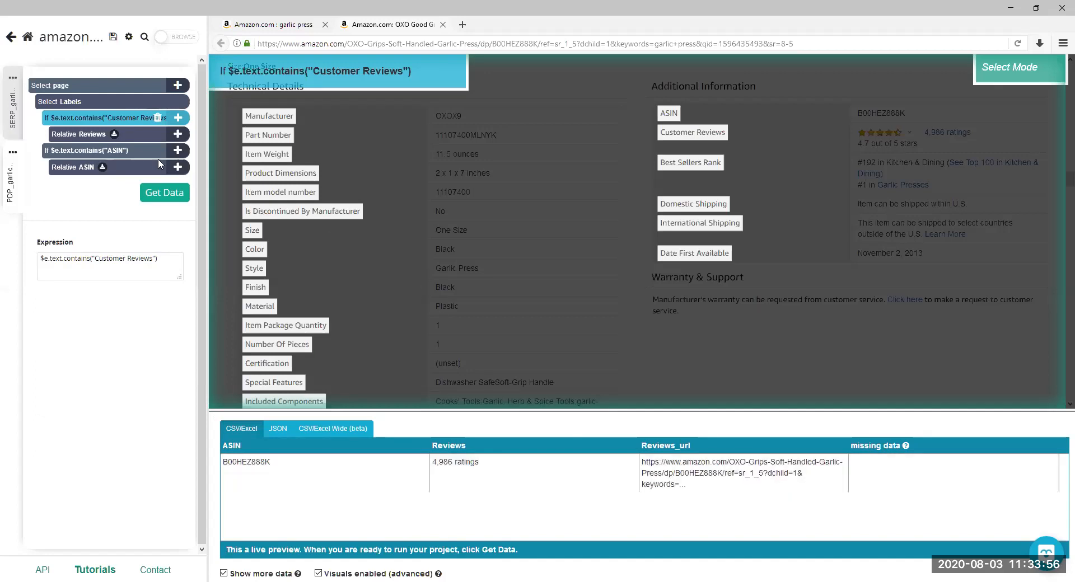
{"action": "left_click", "coordinate": [114, 136]}
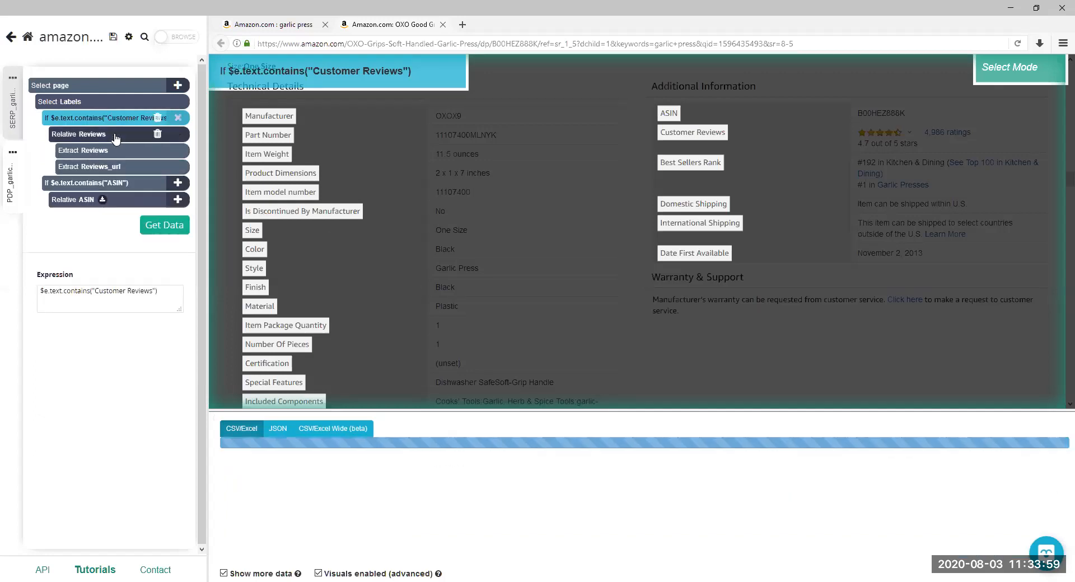
{"action": "left_click", "coordinate": [159, 168]}
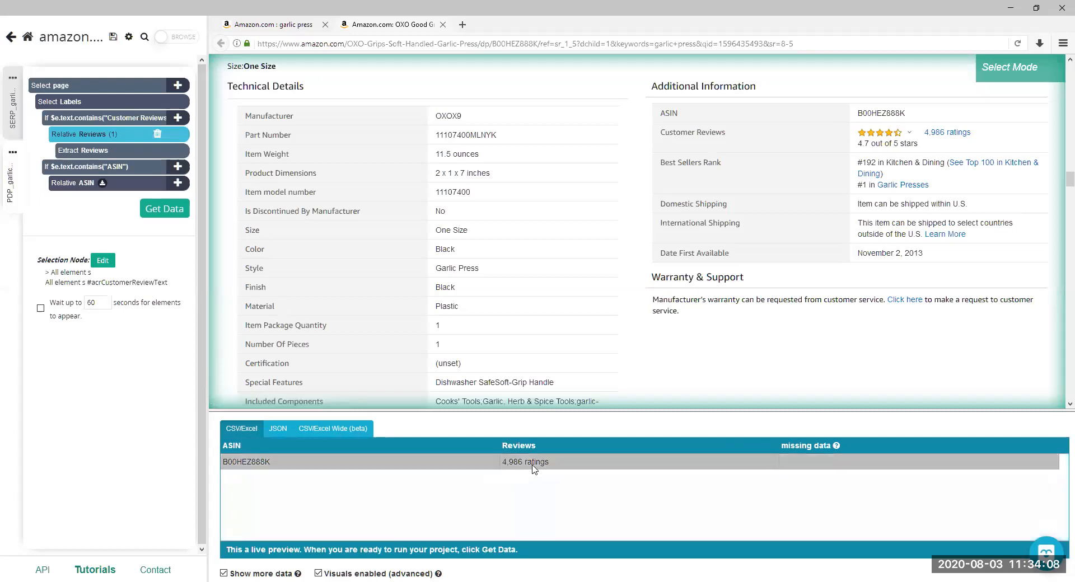
Add a Conditional command under the Customer Reviews condition with the expression $e.text.contains("Best Sellers Rank")
{"action": "left_click", "coordinate": [178, 117]}
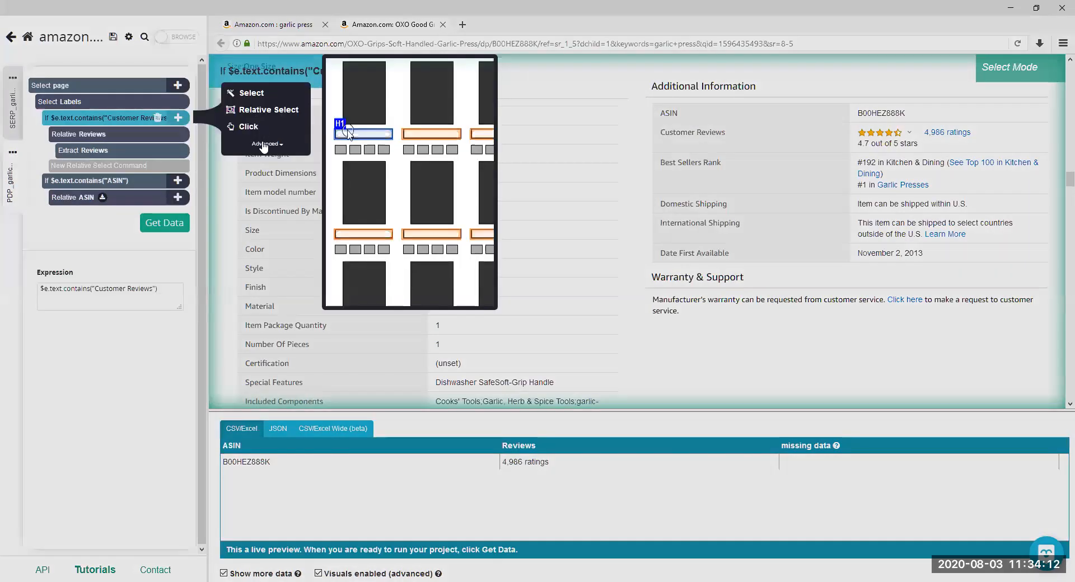
{"action": "left_click", "coordinate": [264, 144]}
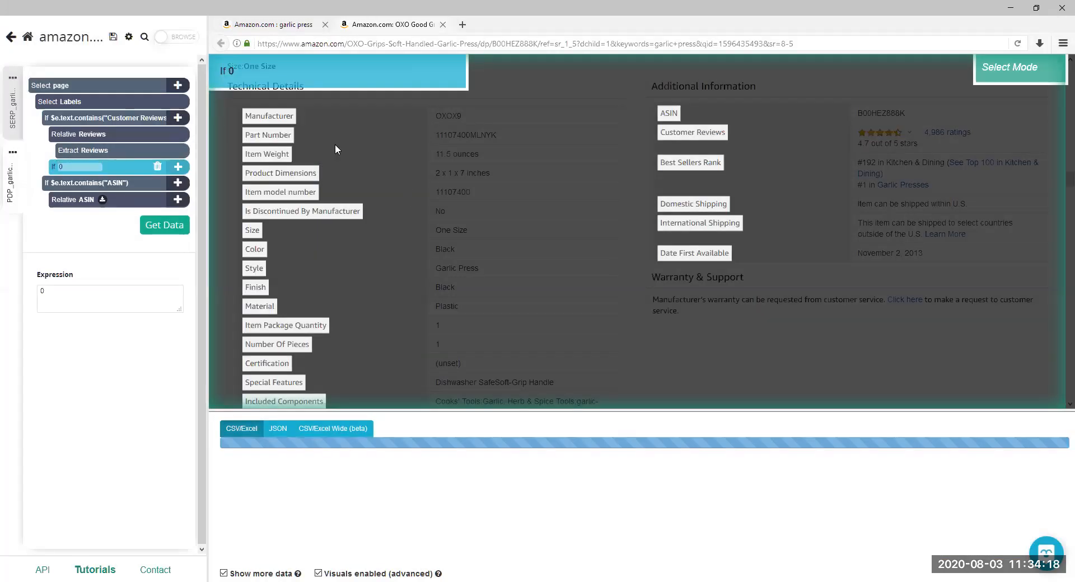
{"action": "left_click", "coordinate": [71, 298]}
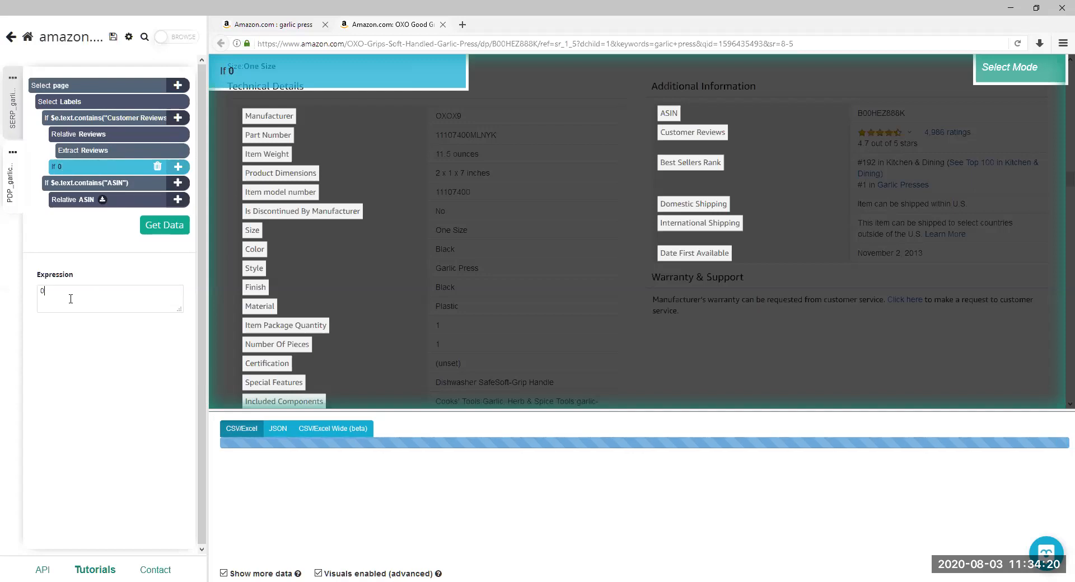
{"action": "key", "text": "BackSpace"}
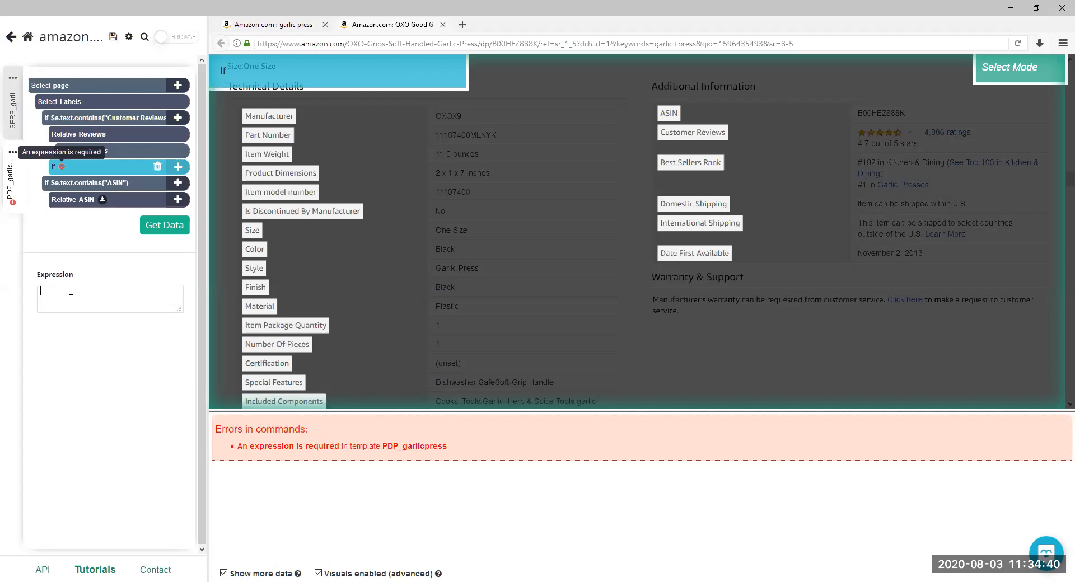
{"action": "type", "text": "$e.text.contains(\"Best Sellers Rank\")"}
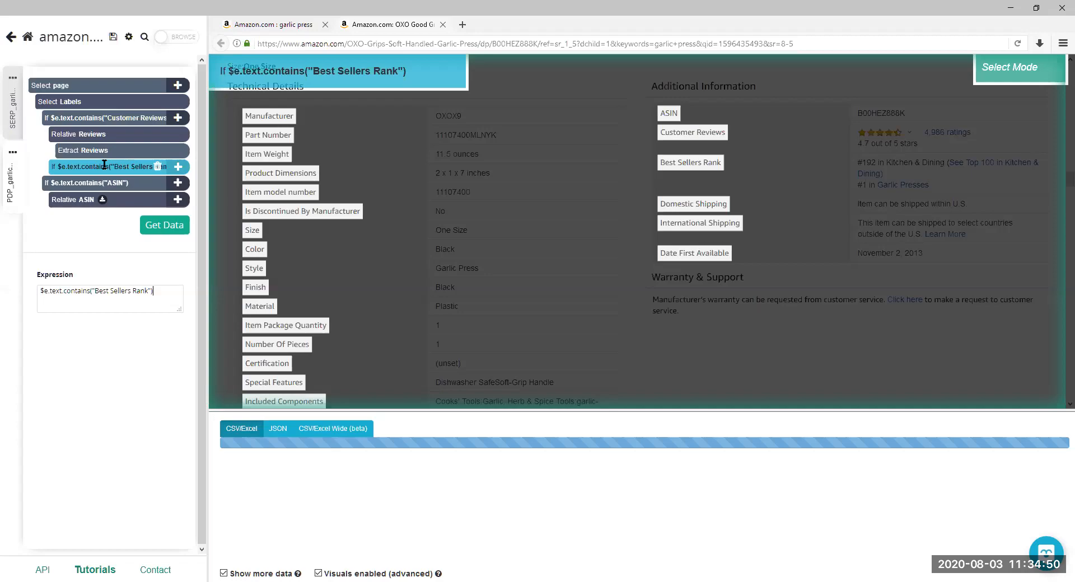
{"action": "key", "text": "alt+Tab"}
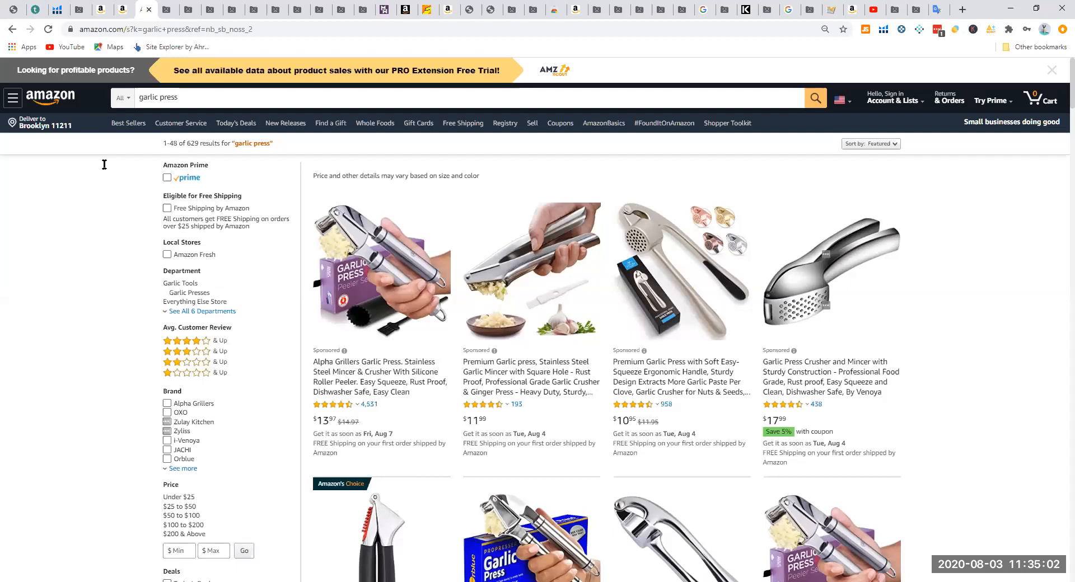
{"action": "key", "text": "alt+Tab"}
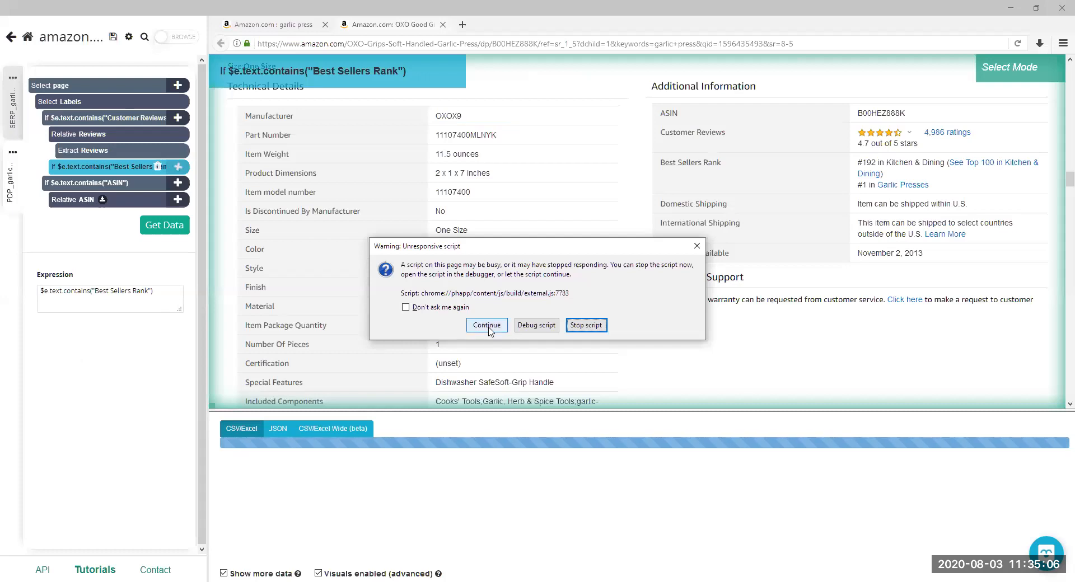
{"action": "left_click", "coordinate": [486, 325]}
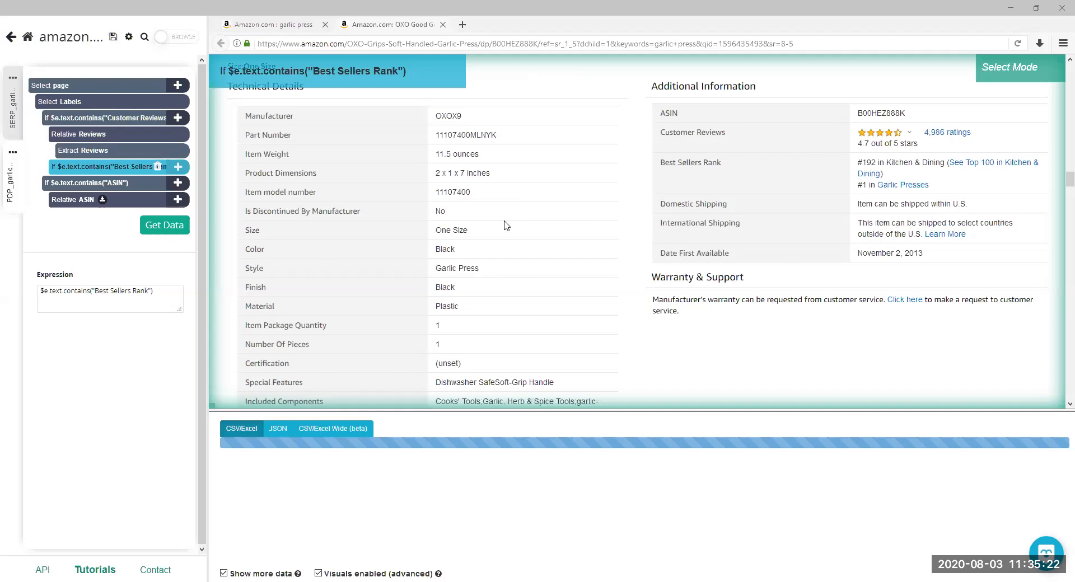
{"action": "left_click", "coordinate": [477, 328]}
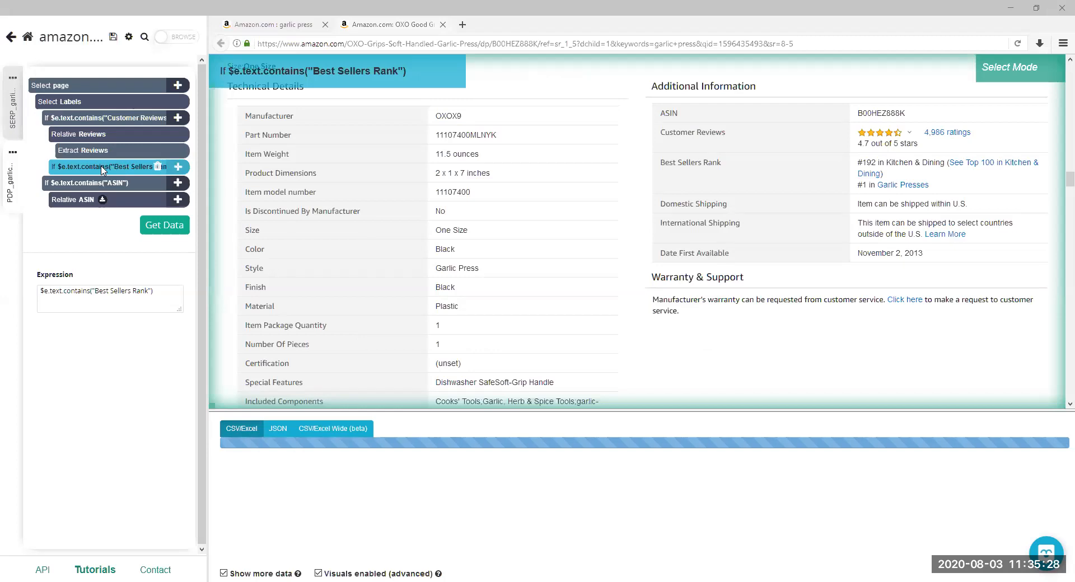
{"action": "key", "text": "alt+Tab"}
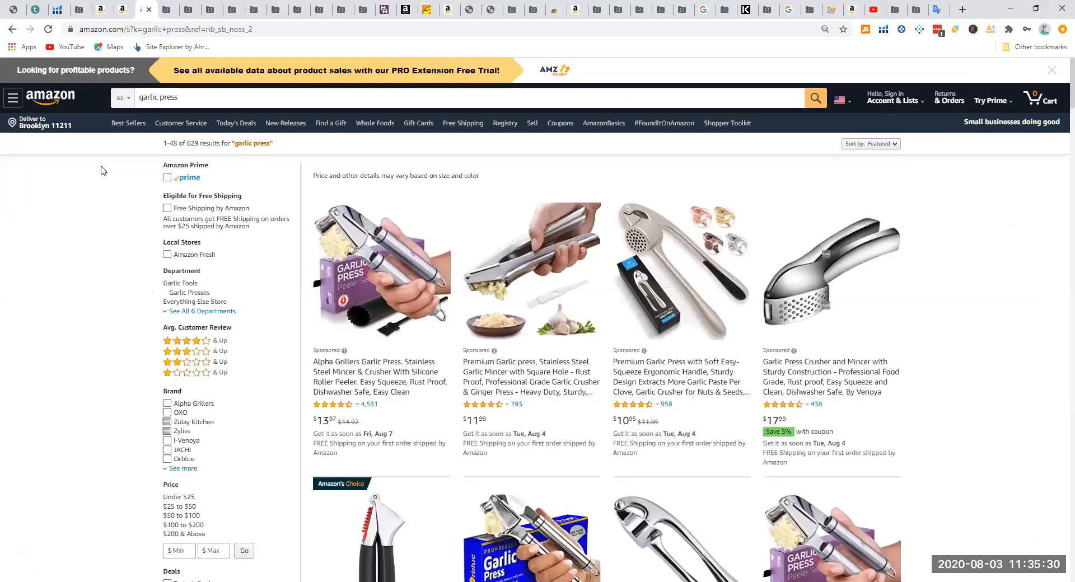
{"action": "key", "text": "alt+Tab"}
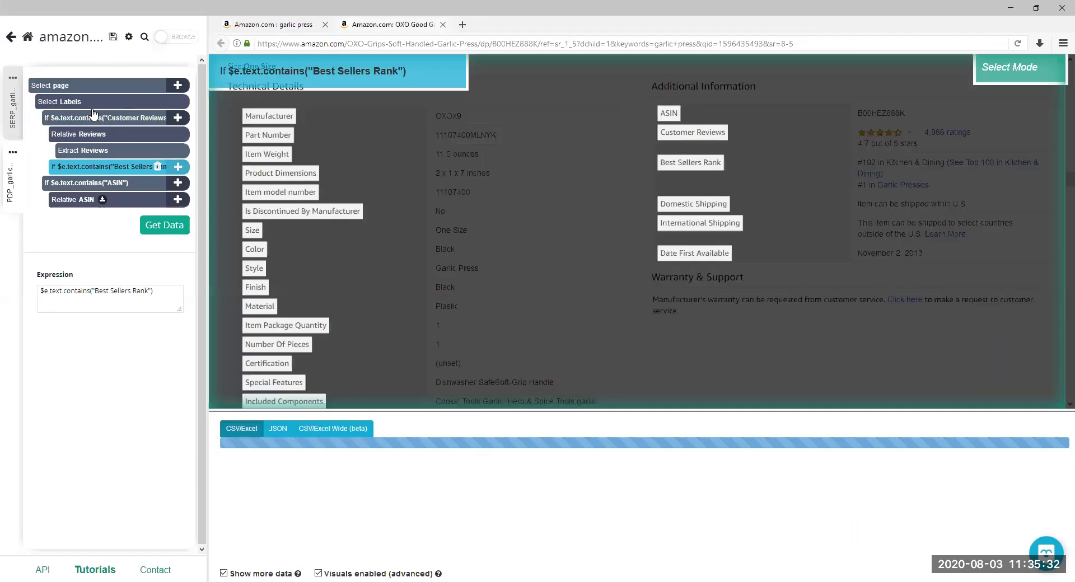
Move the Best Sellers Rank condition directly under Labels and add a Relative Select named BSR linking its label to the rank text
{"action": "left_click_drag", "start_coordinate": [93, 114], "coordinate": [94, 114]}
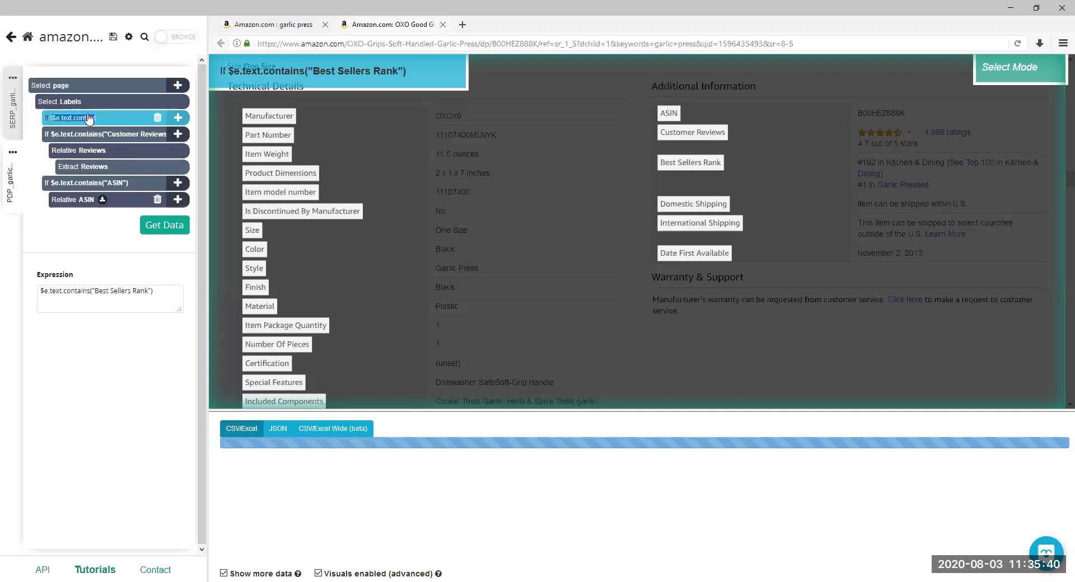
{"action": "left_click", "coordinate": [178, 118]}
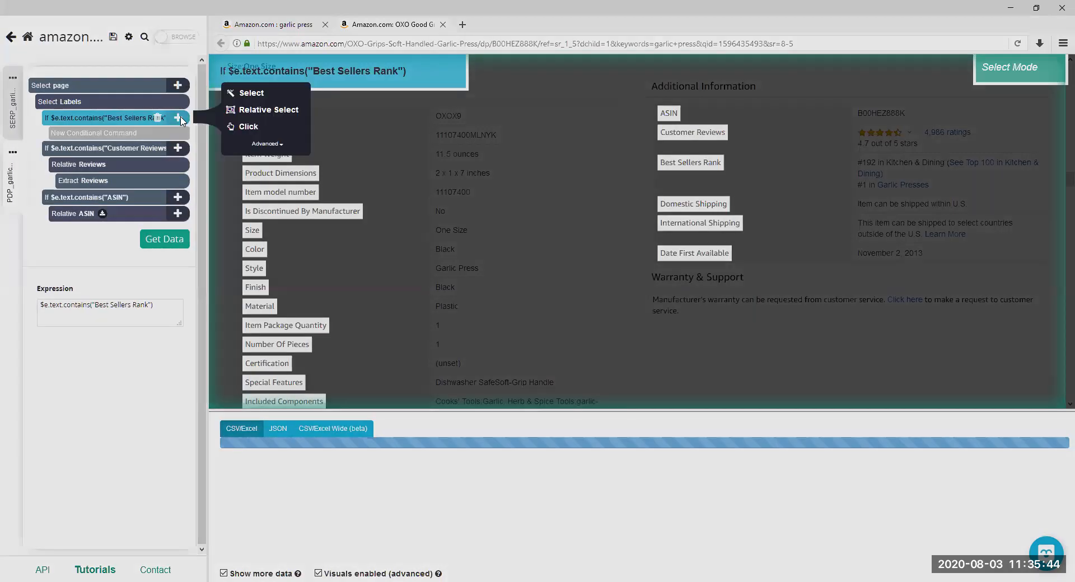
{"action": "left_click", "coordinate": [235, 111]}
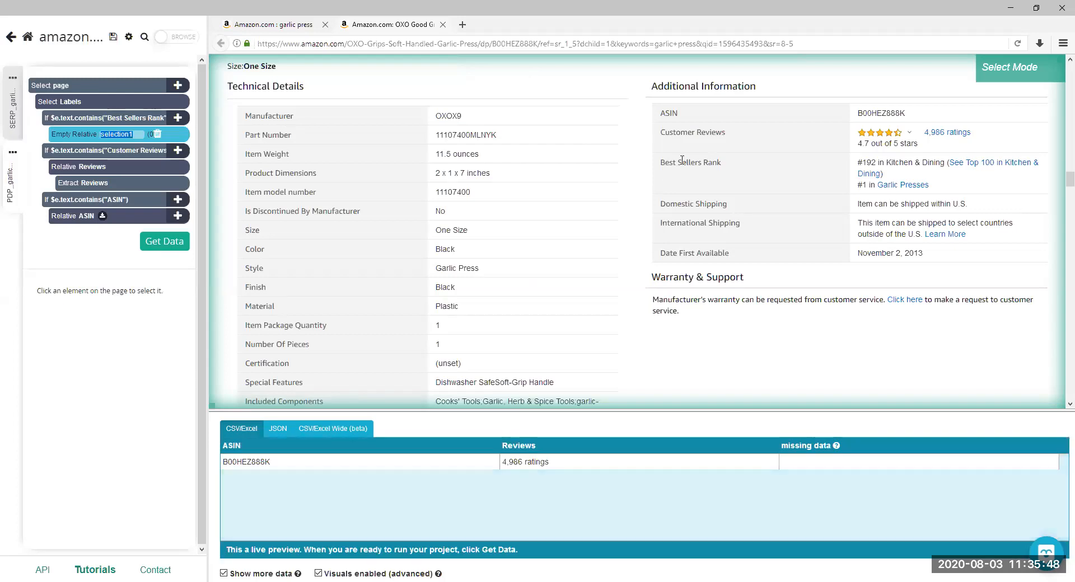
{"action": "key", "text": "Return"}
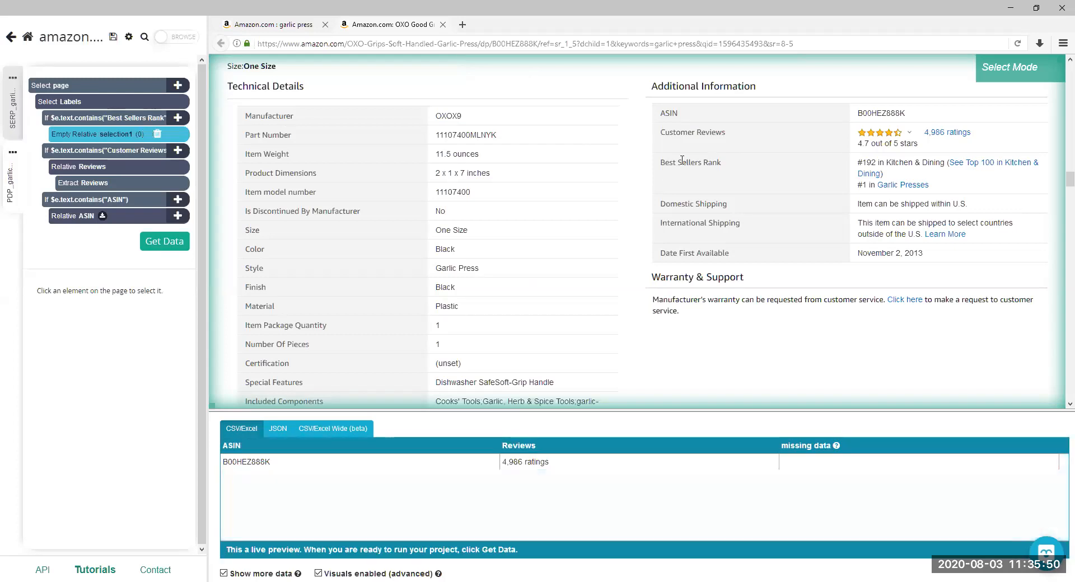
{"action": "left_click", "coordinate": [868, 160]}
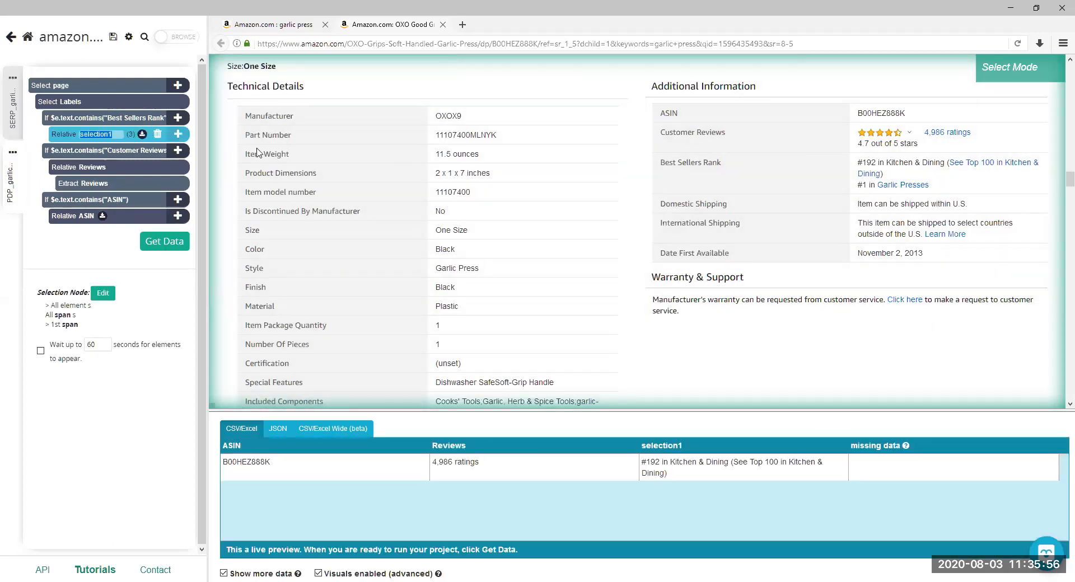
{"action": "type", "text": "BSR"}
{"action": "key", "text": "Return"}
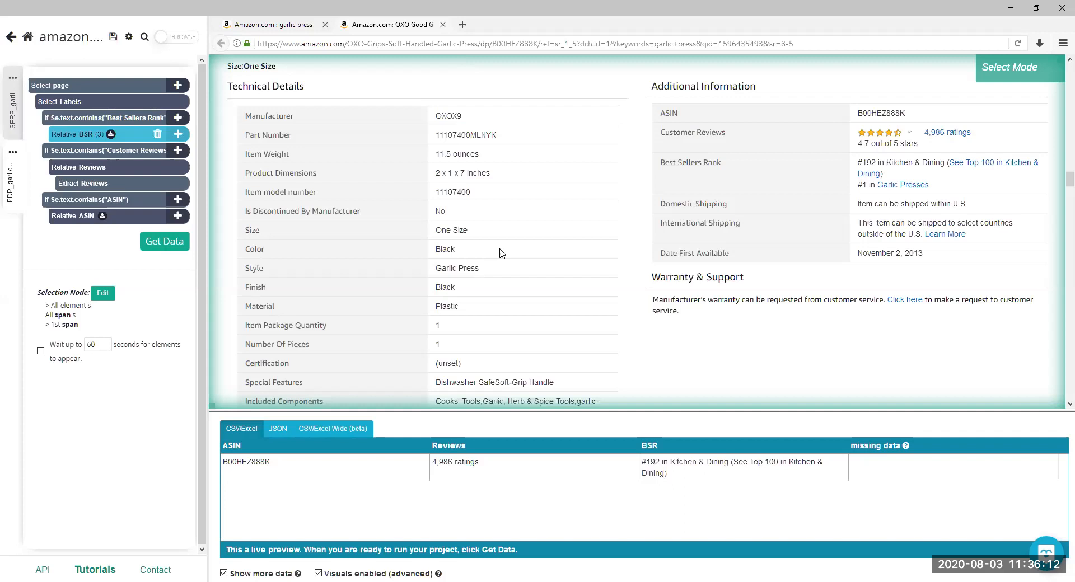
Start a one-time server run of the amazon.com project and check its collection progress
{"action": "left_click", "coordinate": [180, 248]}
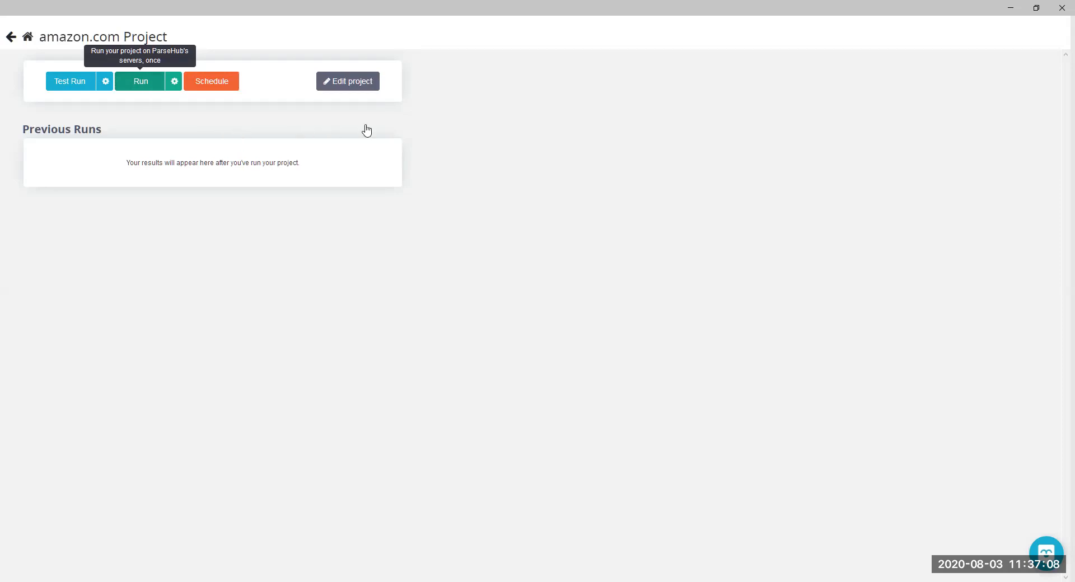
{"action": "key", "text": "alt+Tab"}
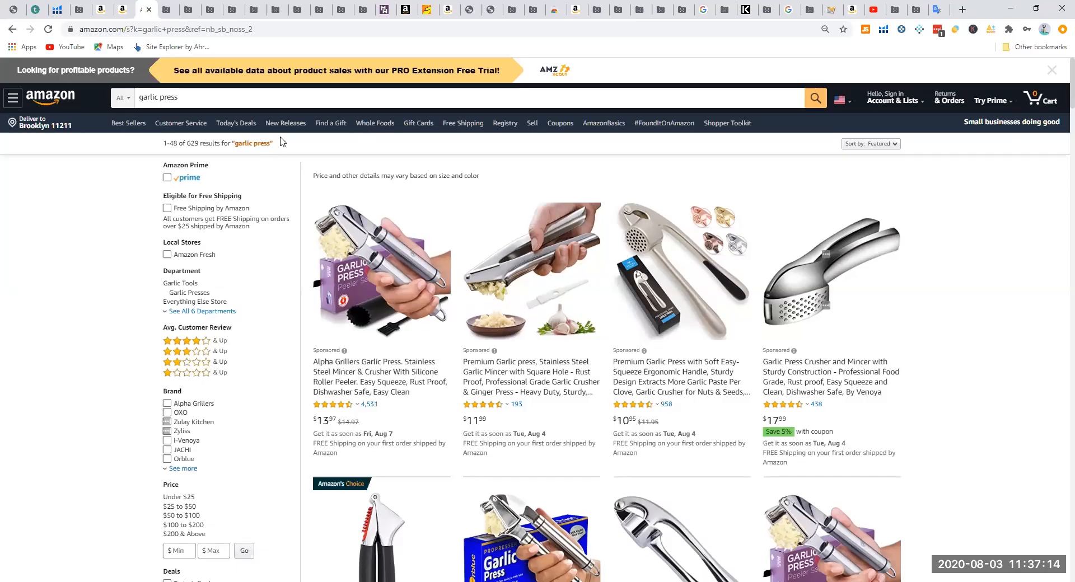
{"action": "key", "text": "alt+Tab"}
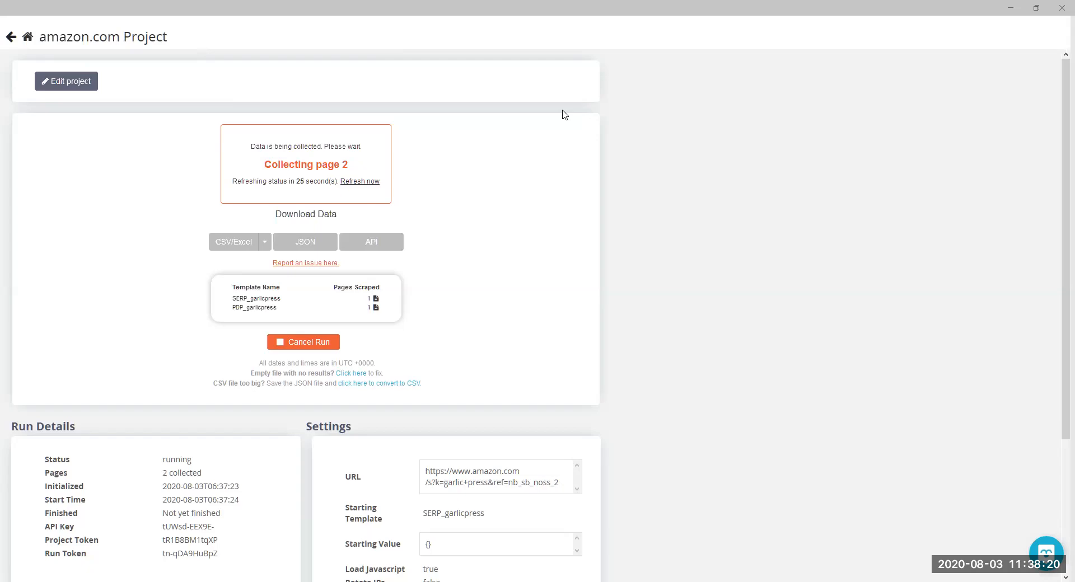
Switch to the run_results workbook in Excel and widen the garlicpress_name and garlicpress_url columns enough to show their headings
{"action": "key", "text": "alt+Tab"}
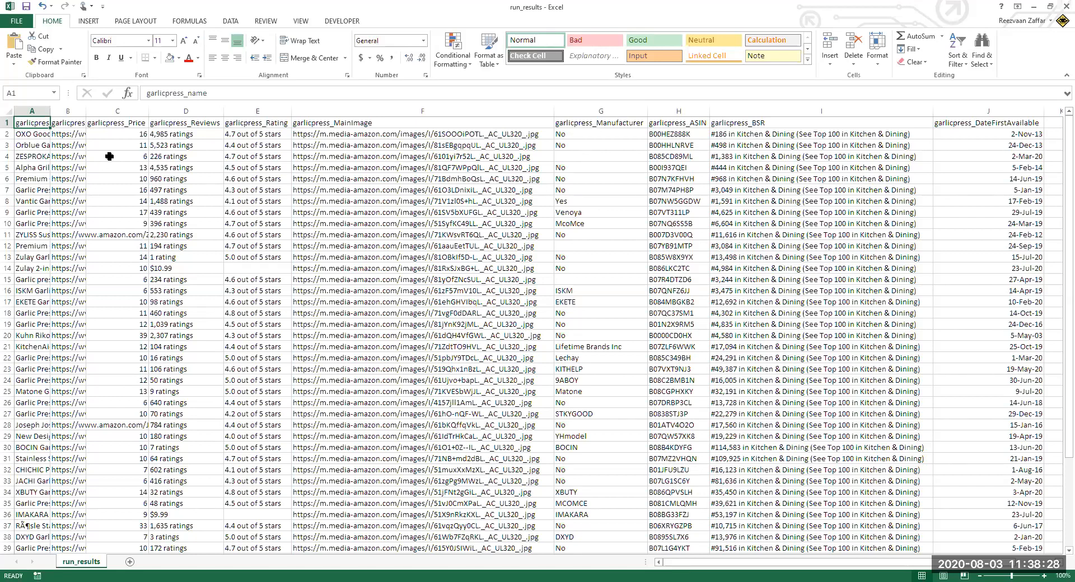
{"action": "double_click", "coordinate": [48, 114]}
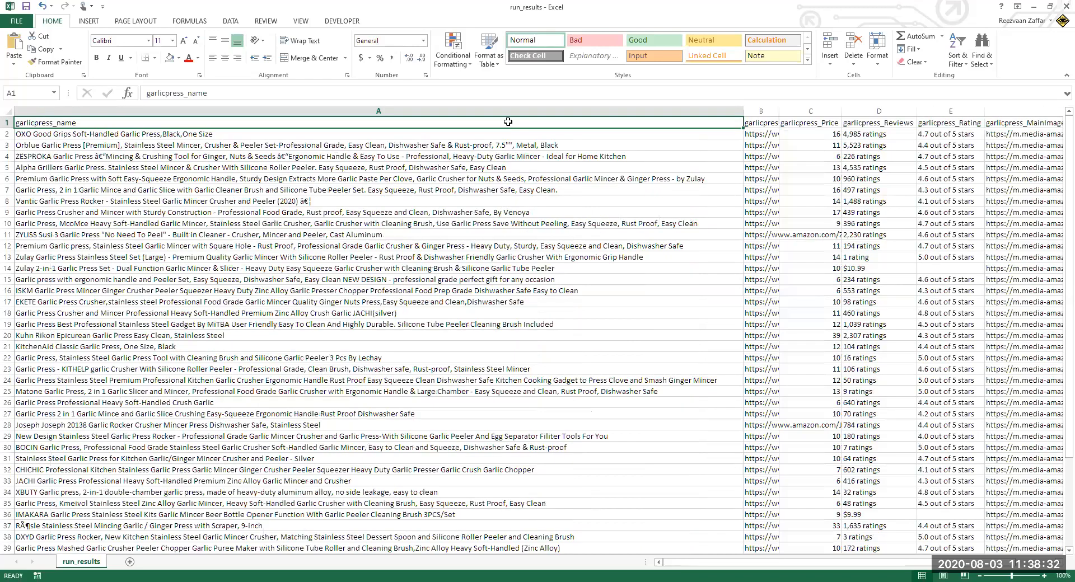
{"action": "left_click_drag", "start_coordinate": [742, 111], "coordinate": [106, 115]}
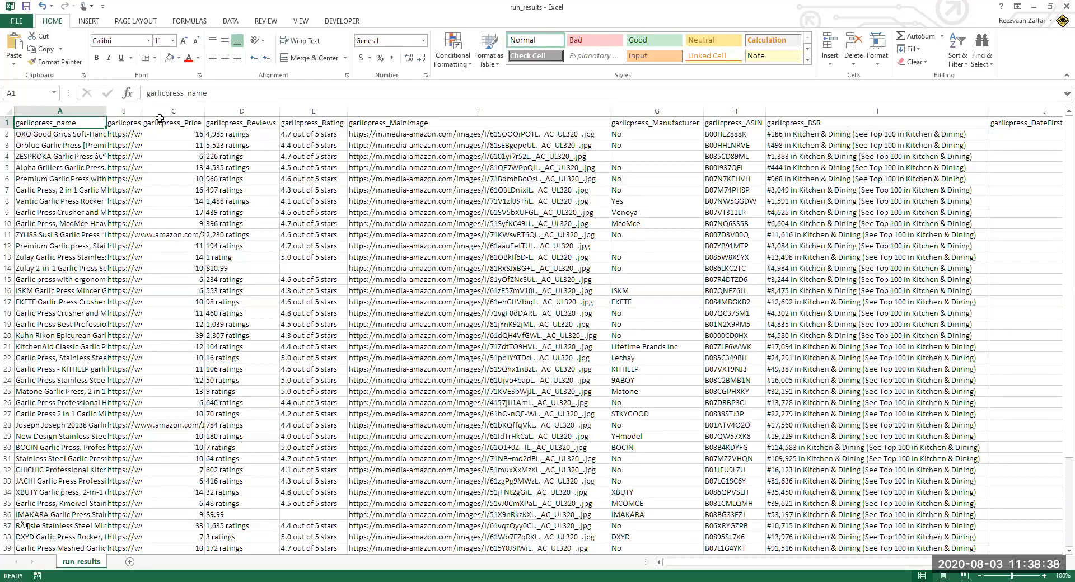
{"action": "double_click", "coordinate": [142, 112]}
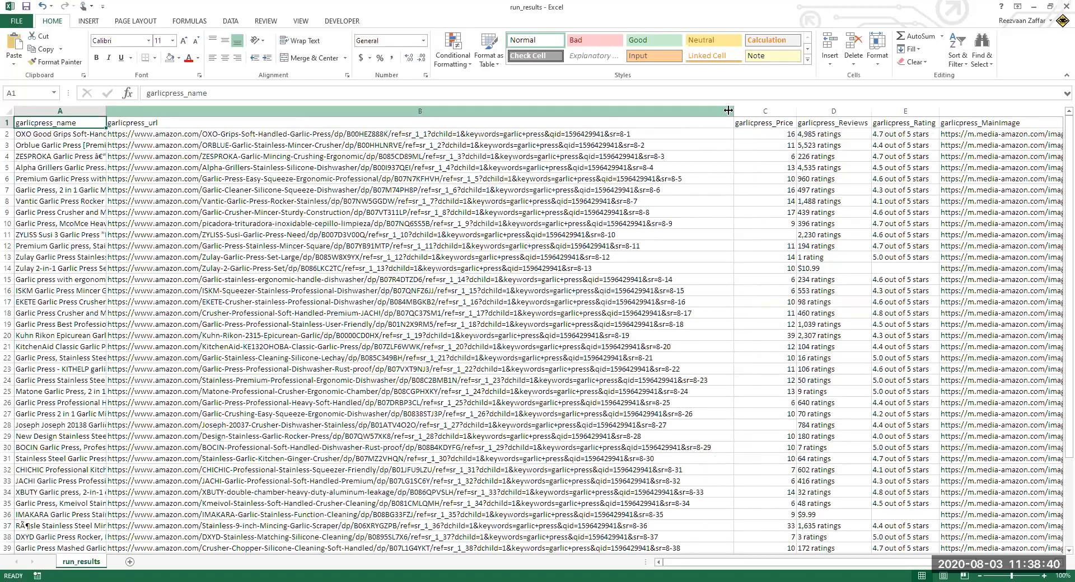
{"action": "left_click_drag", "start_coordinate": [732, 109], "coordinate": [215, 109]}
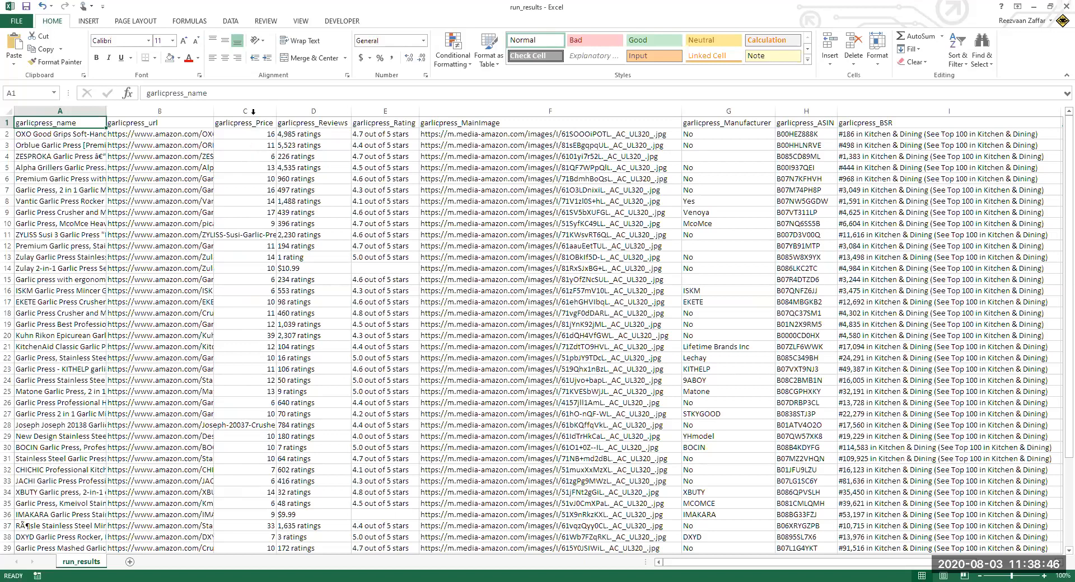
Review the price, reviews and rating columns, and narrow the garlicpress_MainImage column to about the width of its heading
{"action": "left_click", "coordinate": [254, 109]}
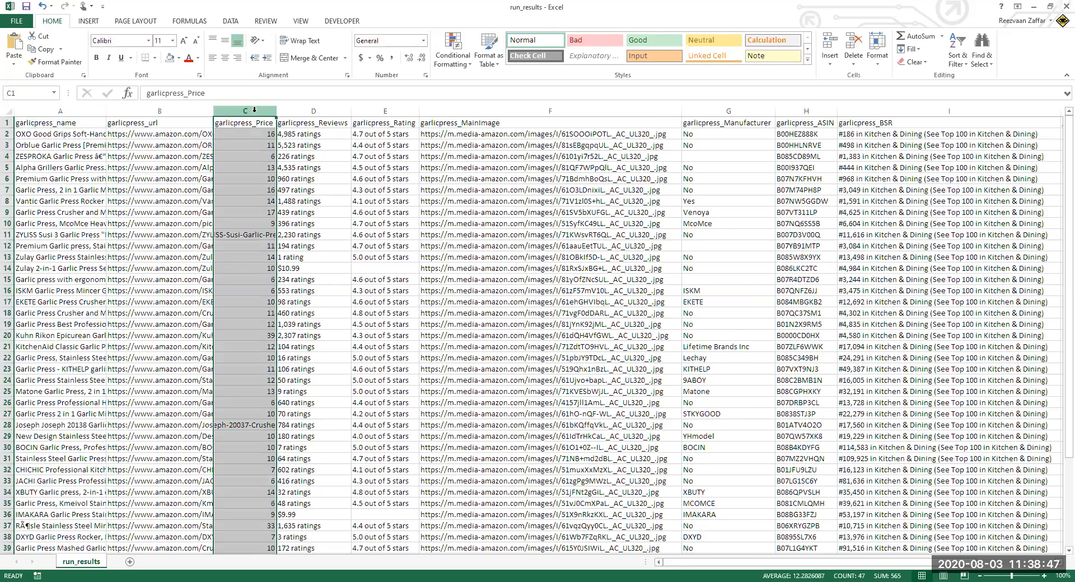
{"action": "left_click", "coordinate": [307, 106]}
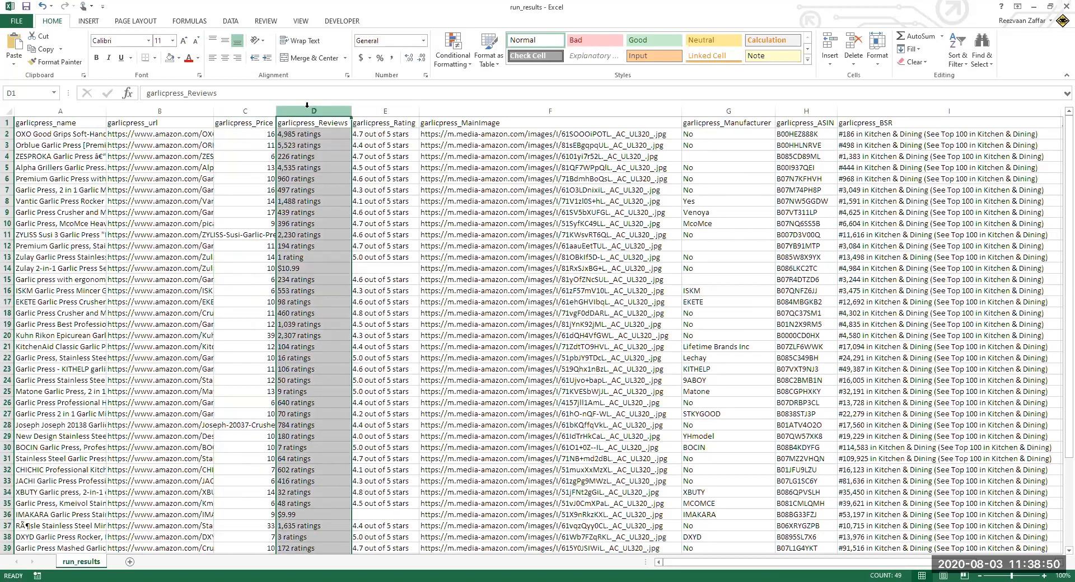
{"action": "left_click", "coordinate": [374, 107]}
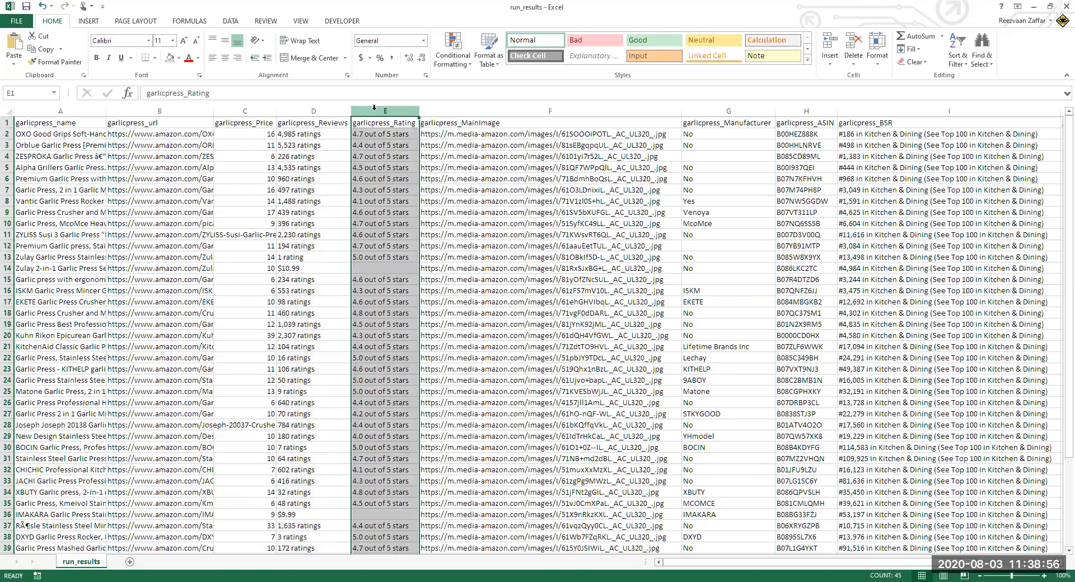
{"action": "left_click", "coordinate": [303, 110]}
{"action": "left_click", "coordinate": [364, 108]}
{"action": "left_click", "coordinate": [474, 110]}
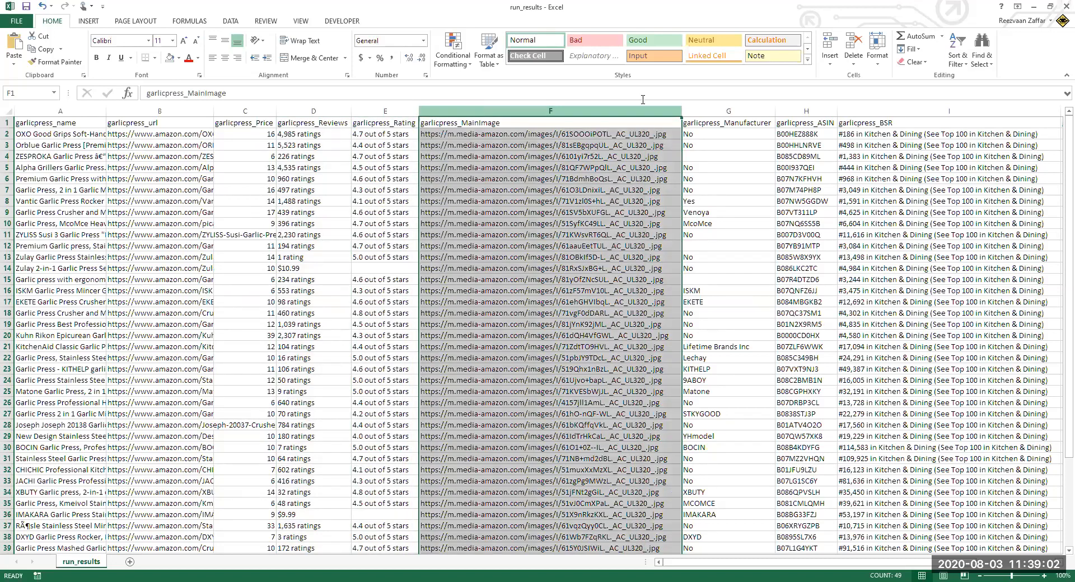
{"action": "left_click_drag", "start_coordinate": [519, 122], "coordinate": [501, 122]}
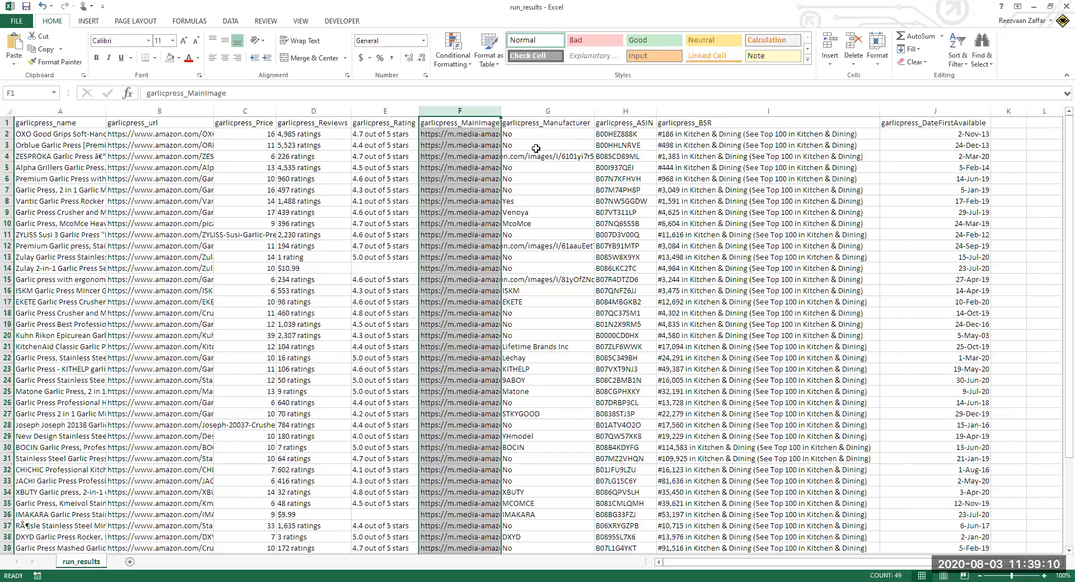
Examine the first product's ASIN, BSR and date first available, and look through the remaining scraped rows
{"action": "left_click", "coordinate": [631, 134]}
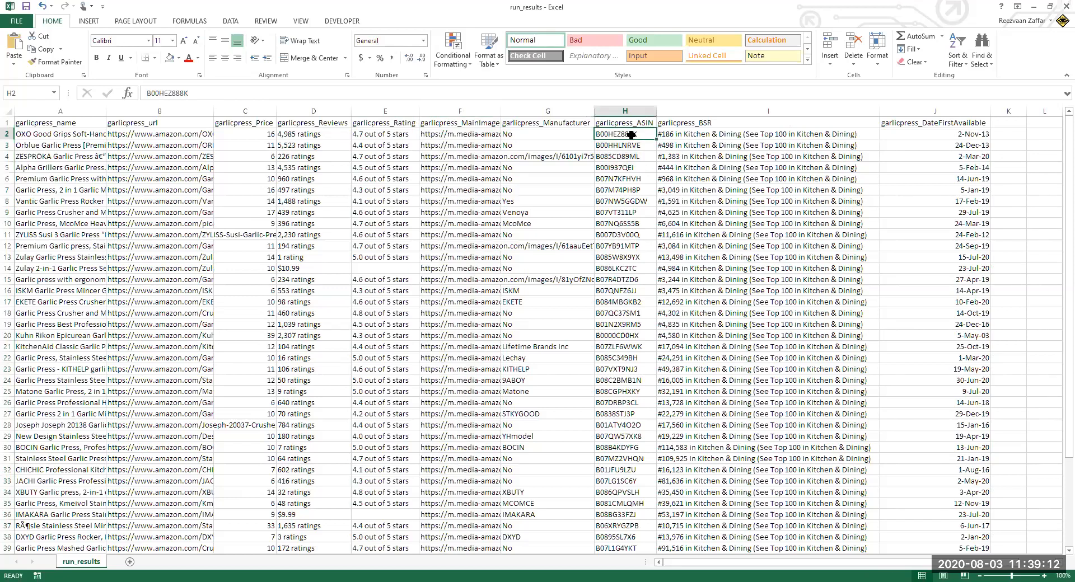
{"action": "left_click", "coordinate": [701, 134]}
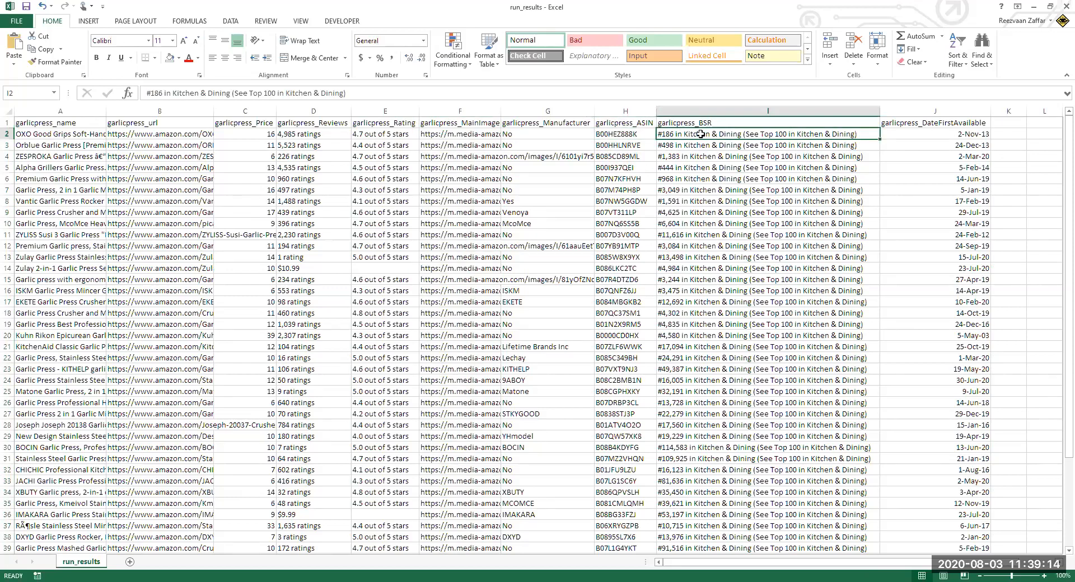
{"action": "left_click", "coordinate": [930, 134]}
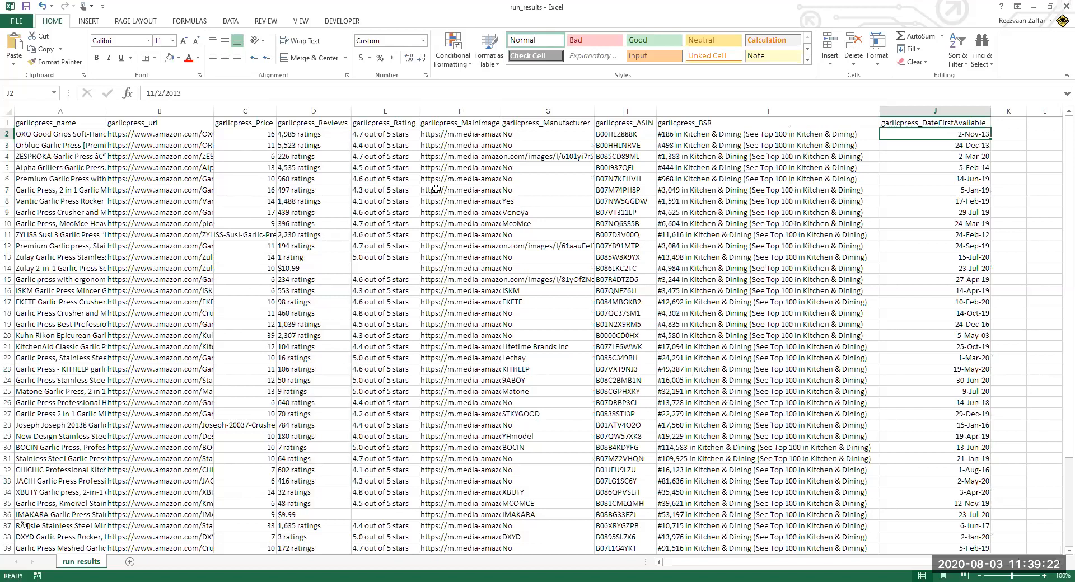
{"action": "scroll", "coordinate": [436, 189], "scroll_direction": "down", "scroll_amount": 5}
{"action": "scroll", "coordinate": [436, 189], "scroll_direction": "down", "scroll_amount": 3}
{"action": "scroll", "coordinate": [436, 189], "scroll_direction": "up", "scroll_amount": 3}
{"action": "scroll", "coordinate": [436, 190], "scroll_direction": "down", "scroll_amount": 3}
{"action": "scroll", "coordinate": [436, 189], "scroll_direction": "up", "scroll_amount": 3}
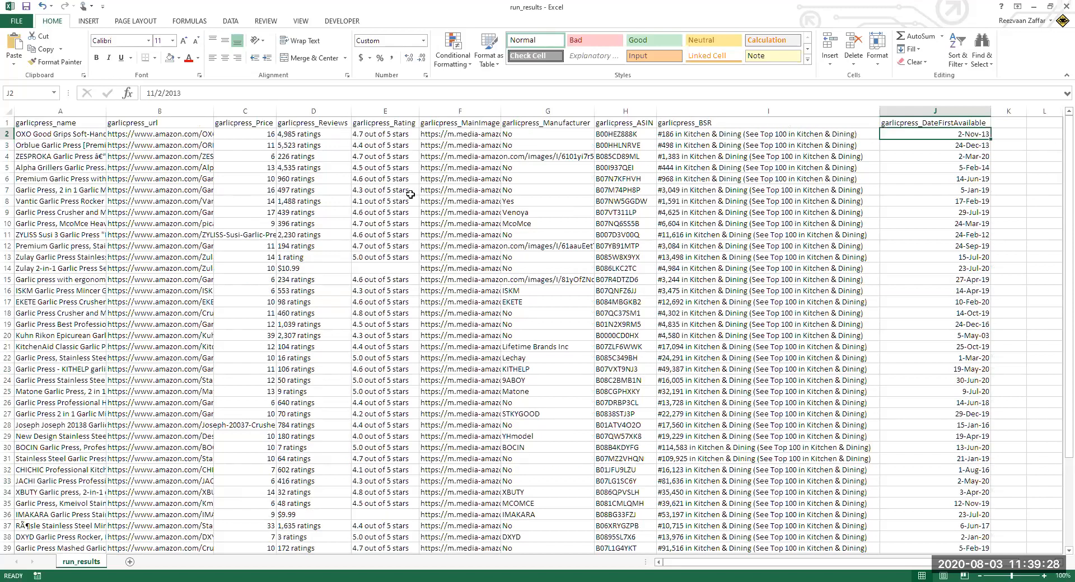